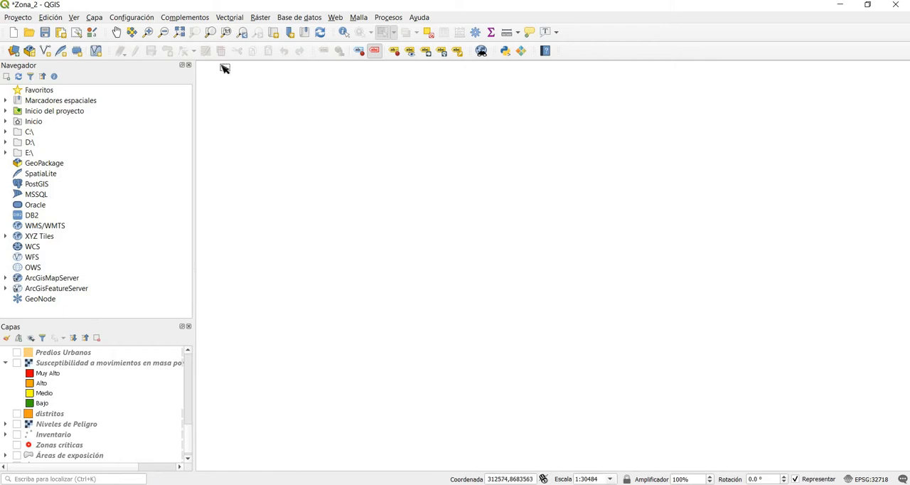
Step: Add the shapefile zona_02 from Nueva carpeta (2) to the project as a vector layer
left_click(13, 51)
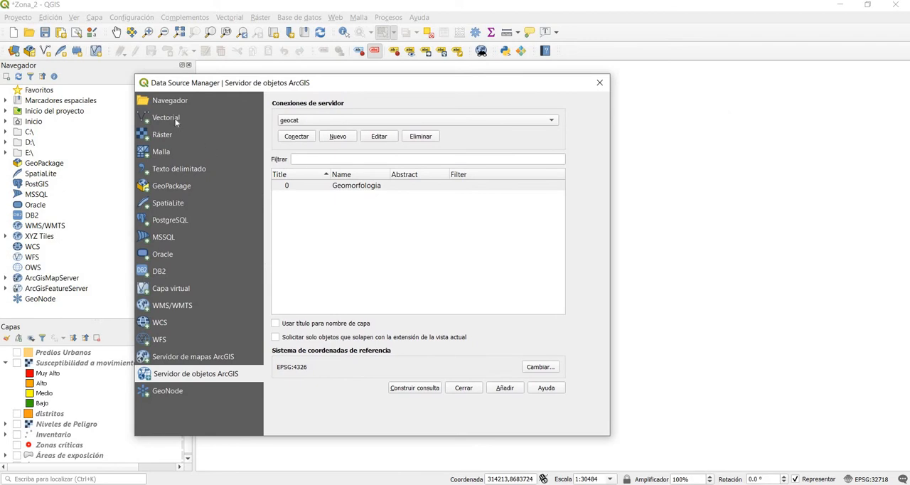
left_click(178, 118)
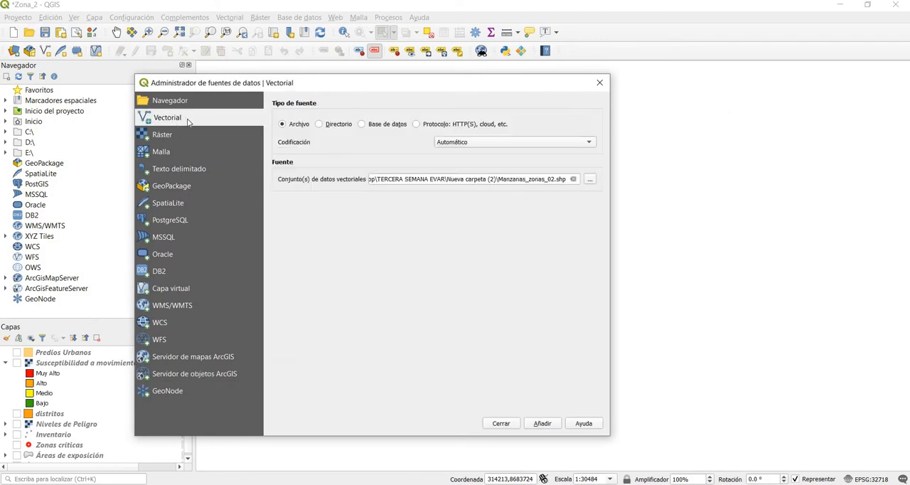
left_click(589, 180)
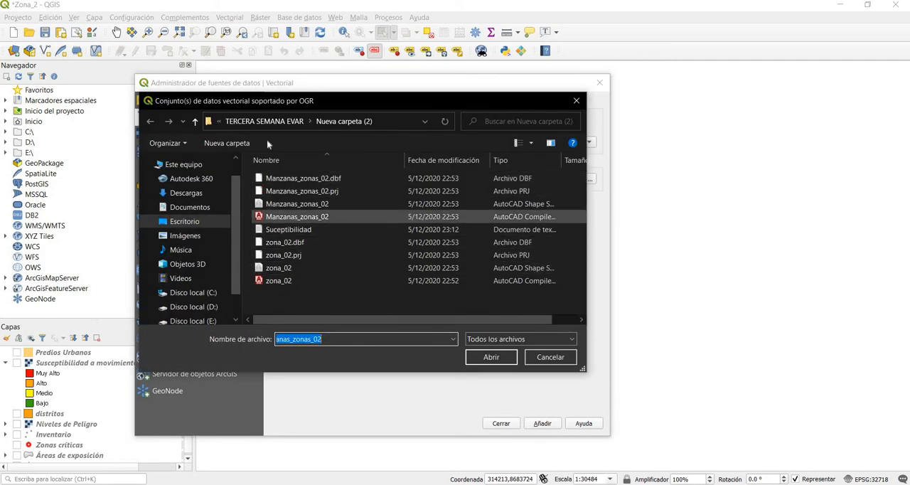
left_click(284, 268)
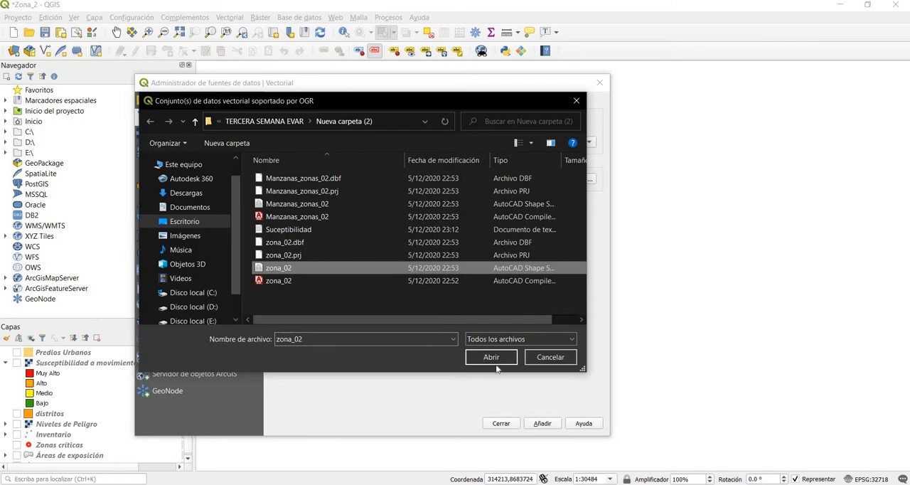
left_click(491, 357)
left_click(542, 424)
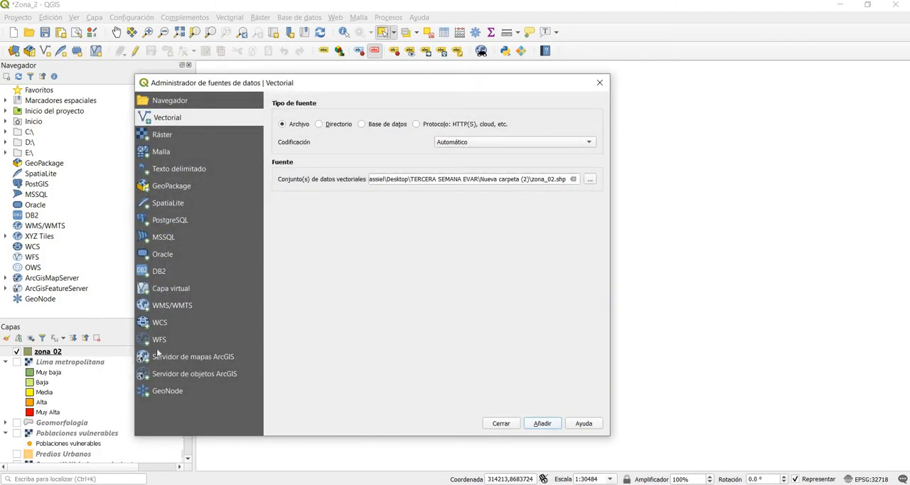
Step: Add the shapefile Manzanas_zonas_02 as a vector layer and close the data source manager
left_click(590, 179)
left_click(299, 204)
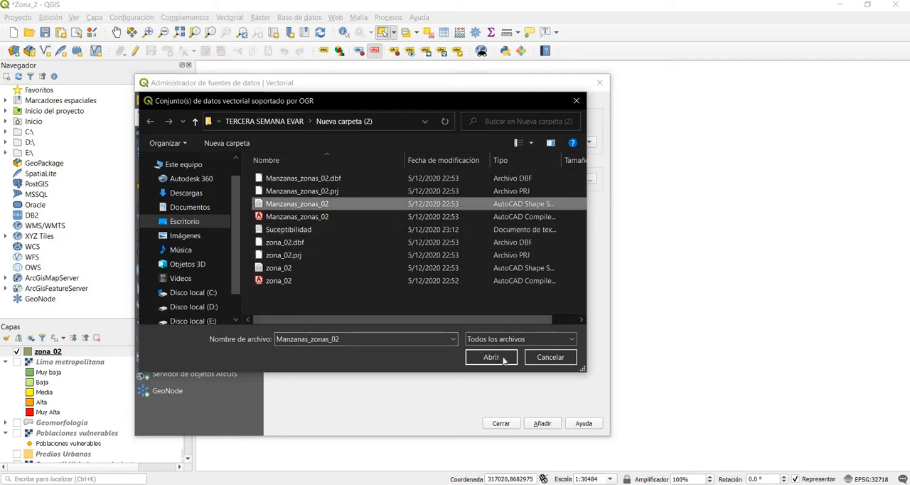
left_click(491, 357)
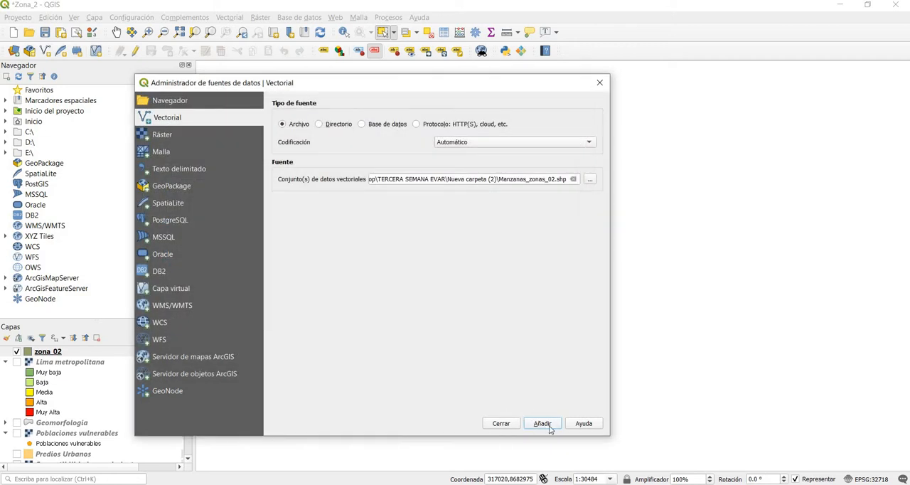
left_click(544, 425)
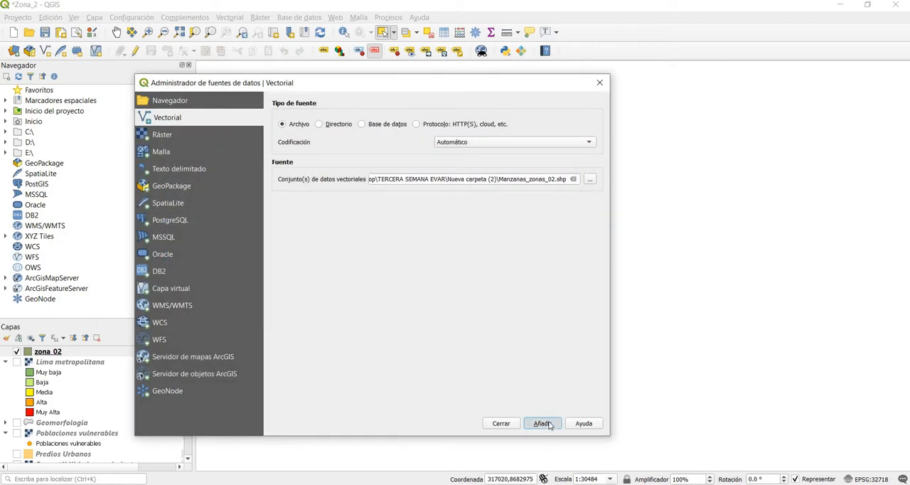
left_click(600, 83)
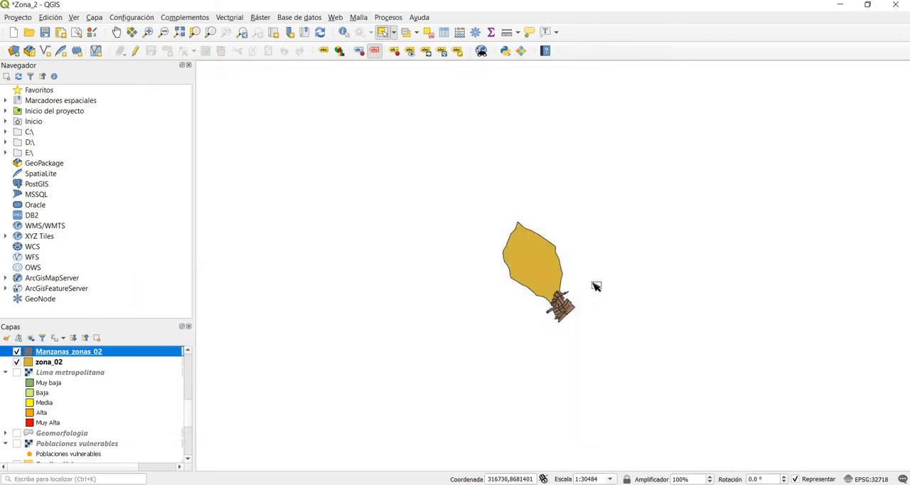
Step: Hide the zona_02 layer and apply the outline blue symbol to the Manzanas_zonas_02 layer
scroll(596, 286, "up", 2)
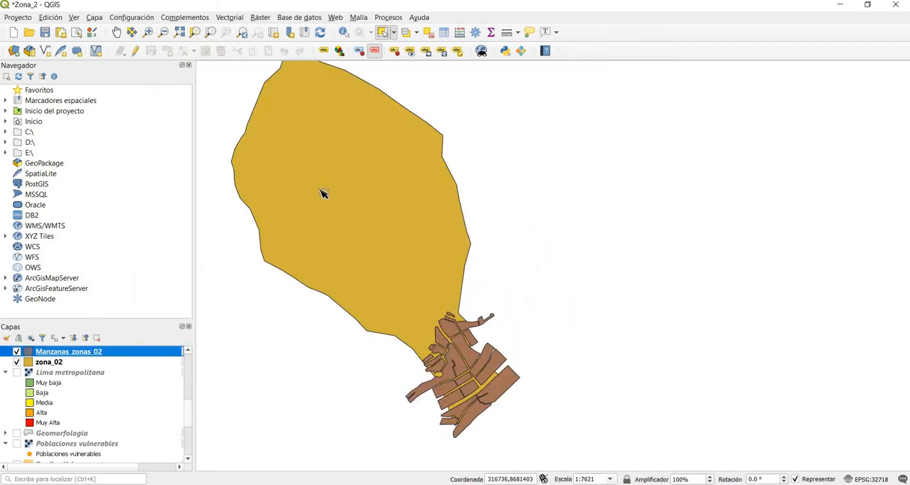
left_click(16, 361)
double_click(69, 352)
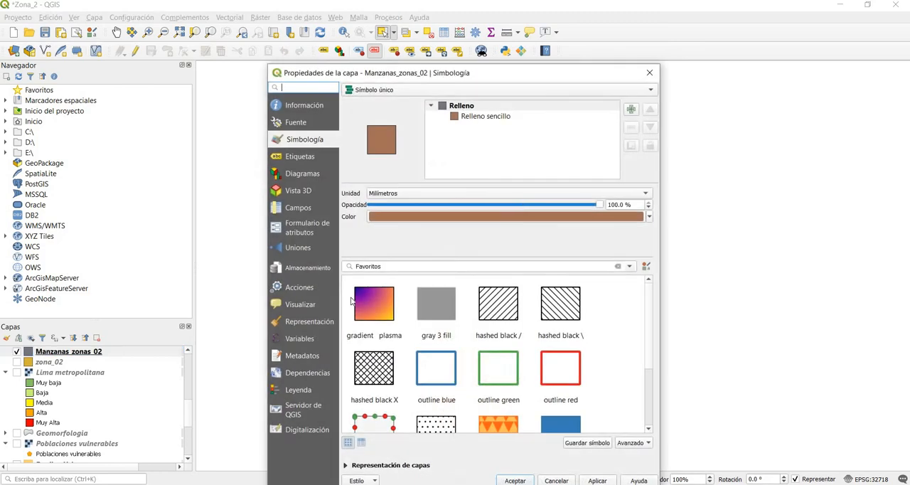
left_click(436, 369)
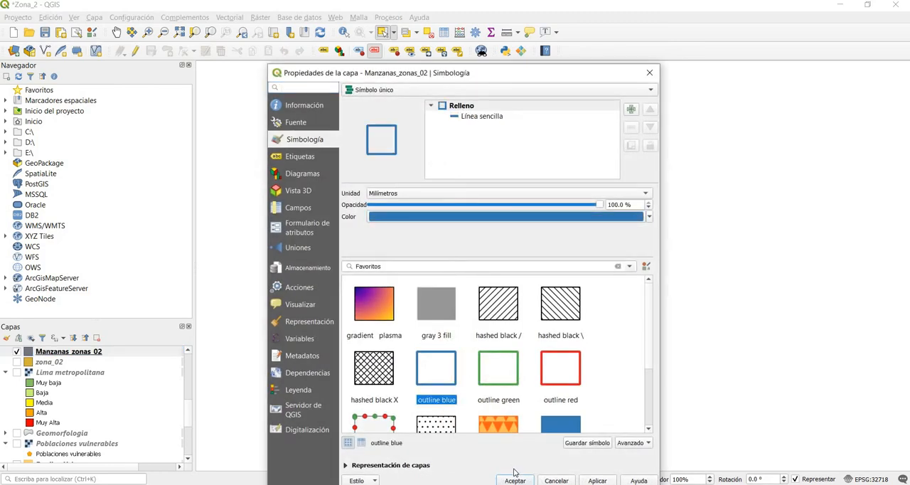
left_click(516, 480)
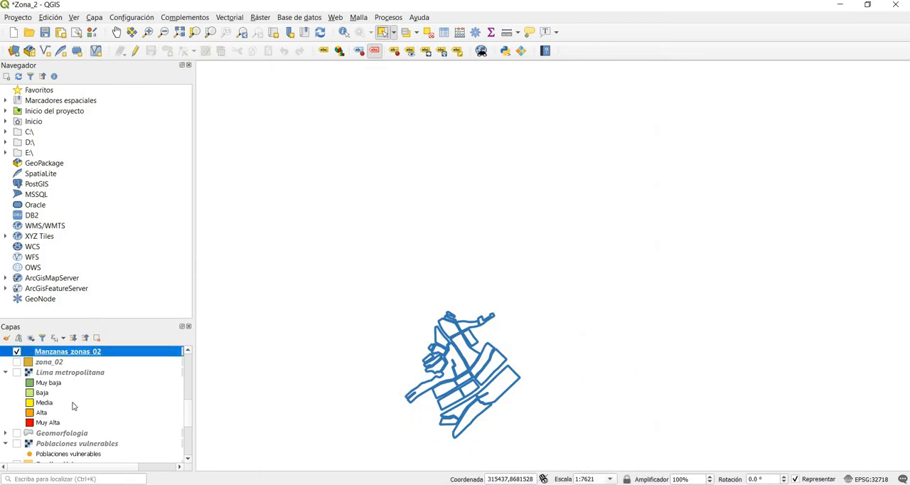
Step: Show the zona_02 layer again and apply the outline blue symbol to it
left_click(16, 362)
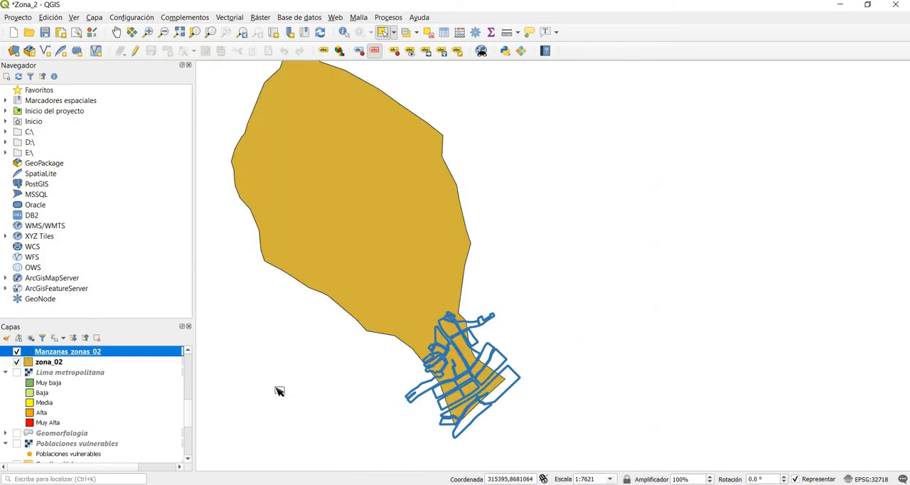
left_click(44, 364)
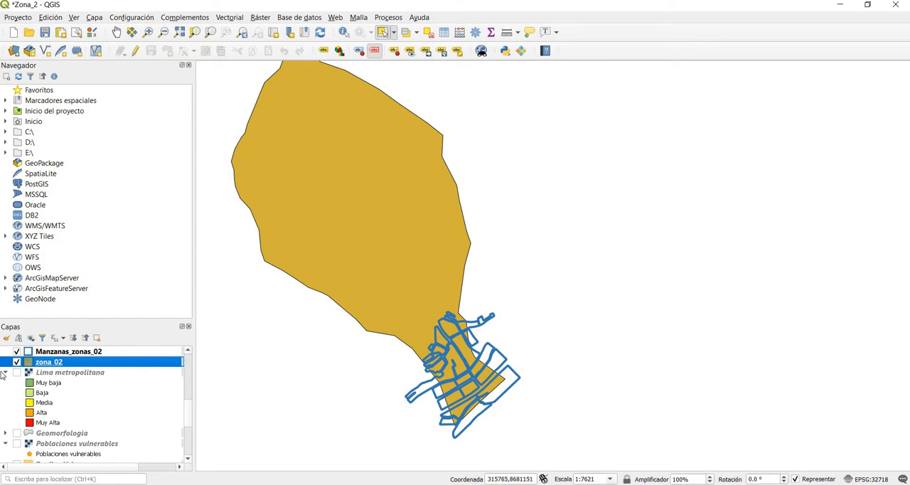
double_click(28, 363)
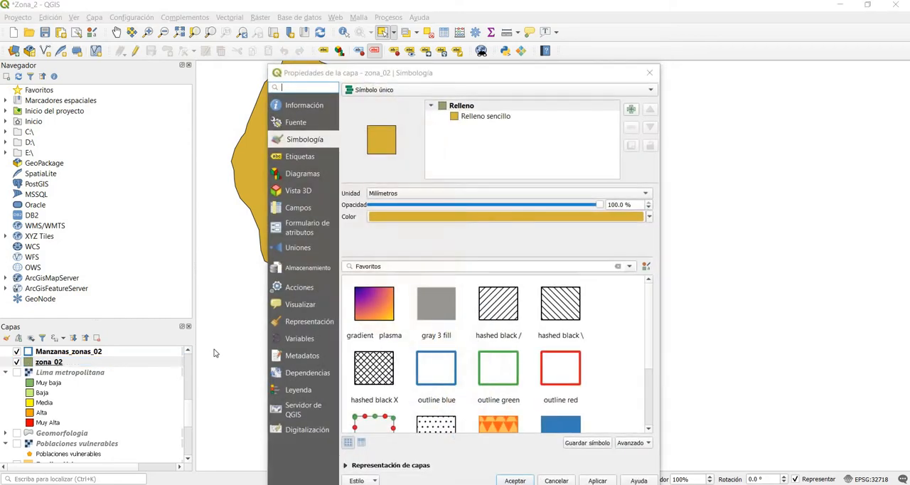
left_click(454, 374)
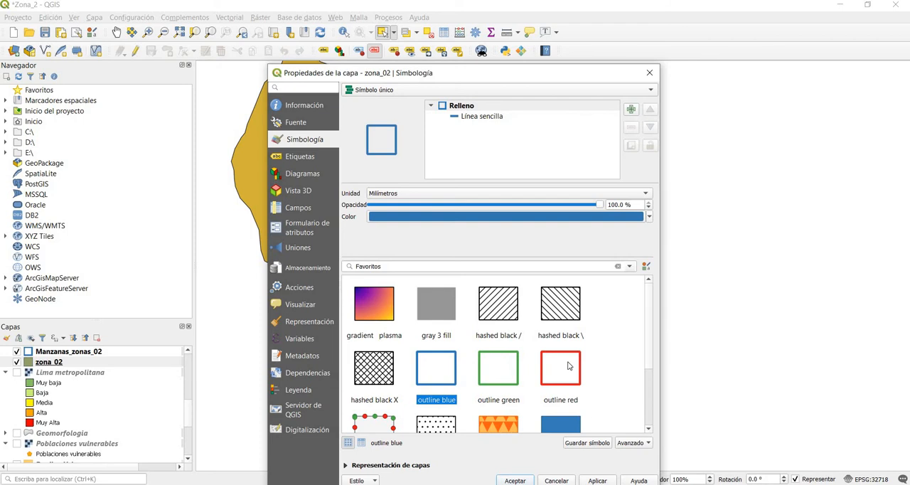
scroll(566, 384, "down", 2)
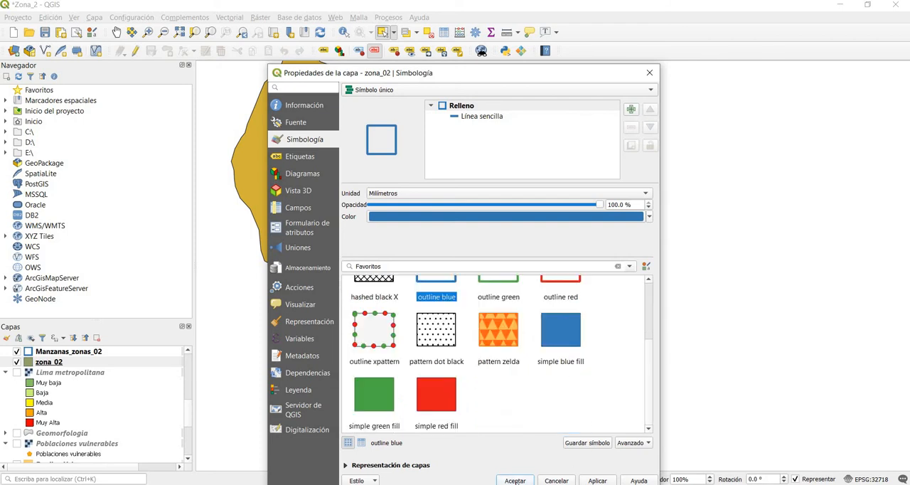
left_click(517, 482)
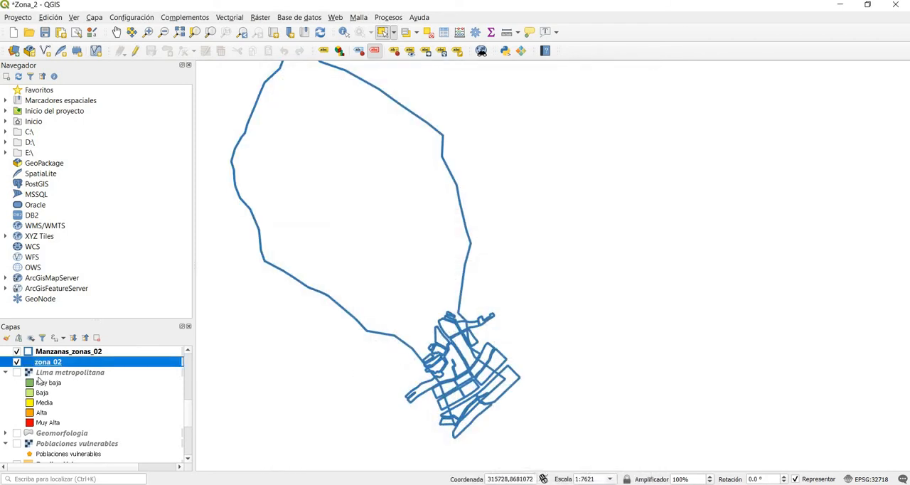
Step: Hide the Manzanas_zonas_02 layer, leaving zona_02 shown
scroll(39, 380, "up", 1)
left_click(16, 401)
left_click(16, 400)
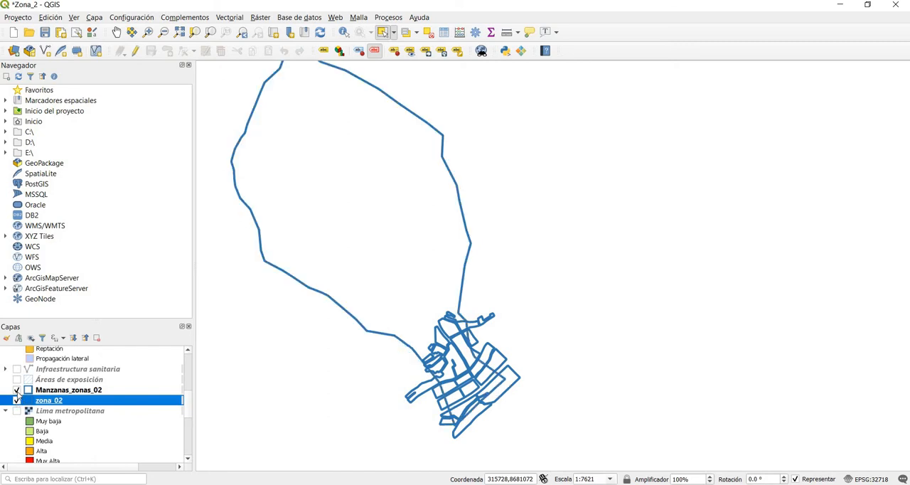
left_click(17, 390)
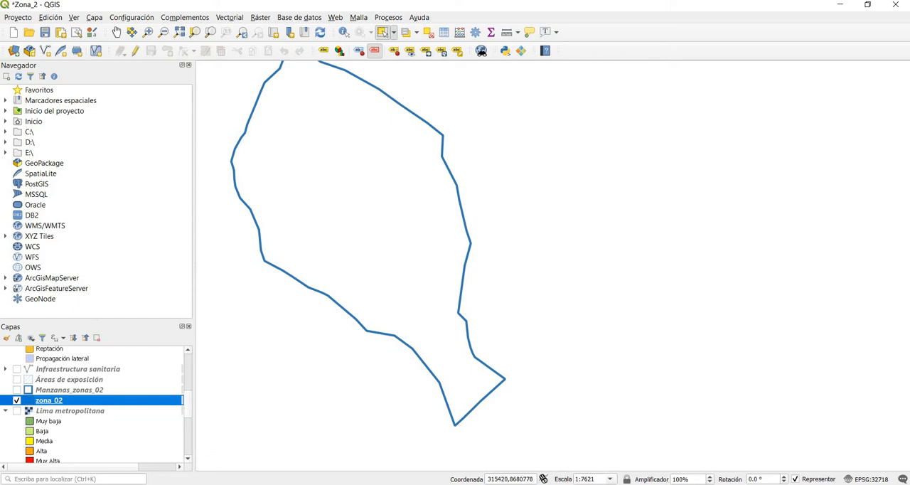
Step: Switch to Google Earth Pro, display zona_02.shp to examine its surroundings, hide it and return to QGIS
key("alt+Tab")
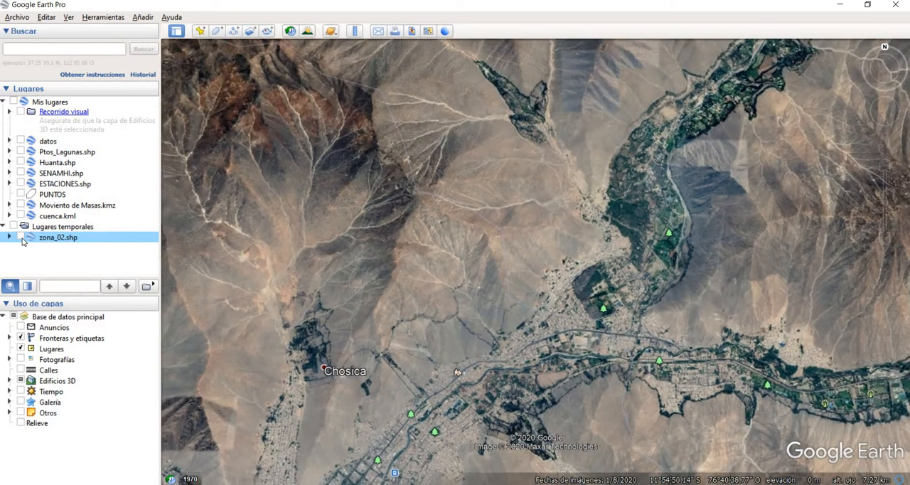
left_click(21, 238)
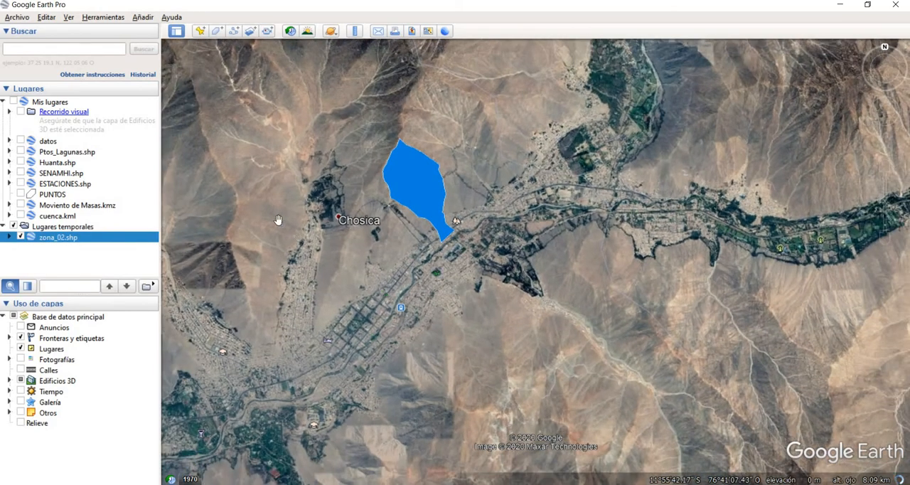
scroll(449, 196, "up", 5)
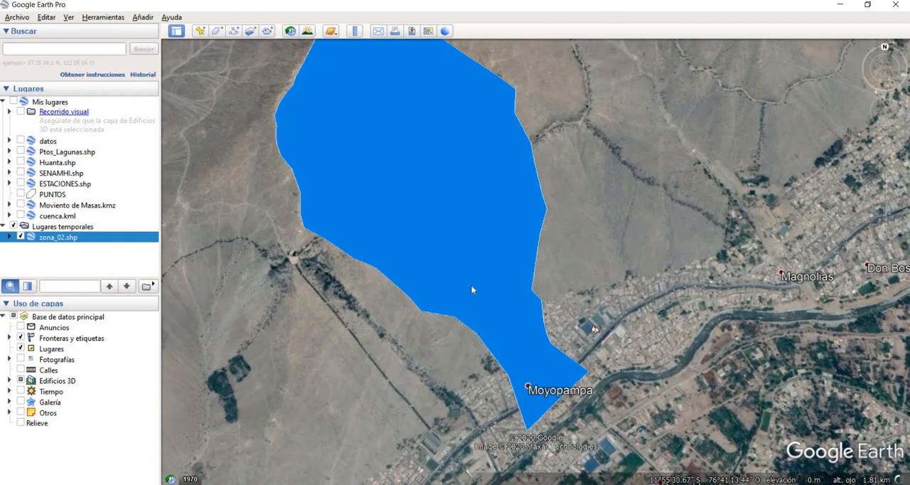
scroll(471, 285, "up", 2)
scroll(471, 285, "down", 3)
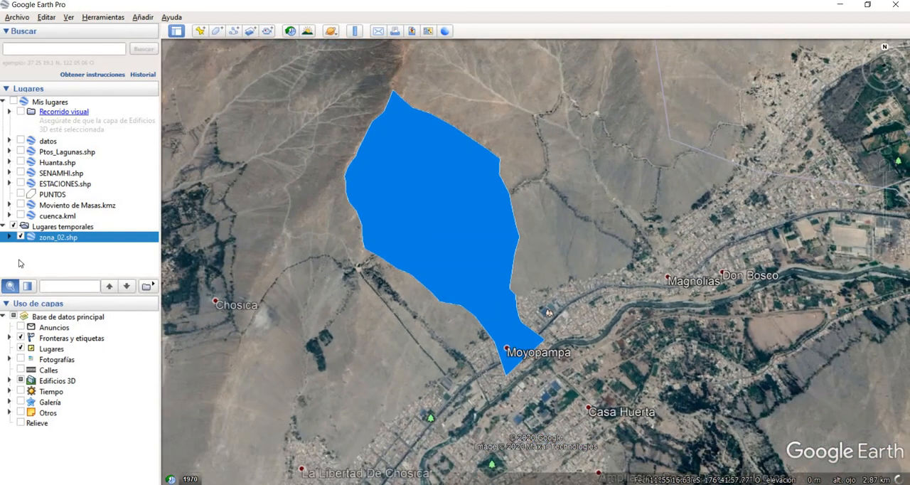
left_click(20, 237)
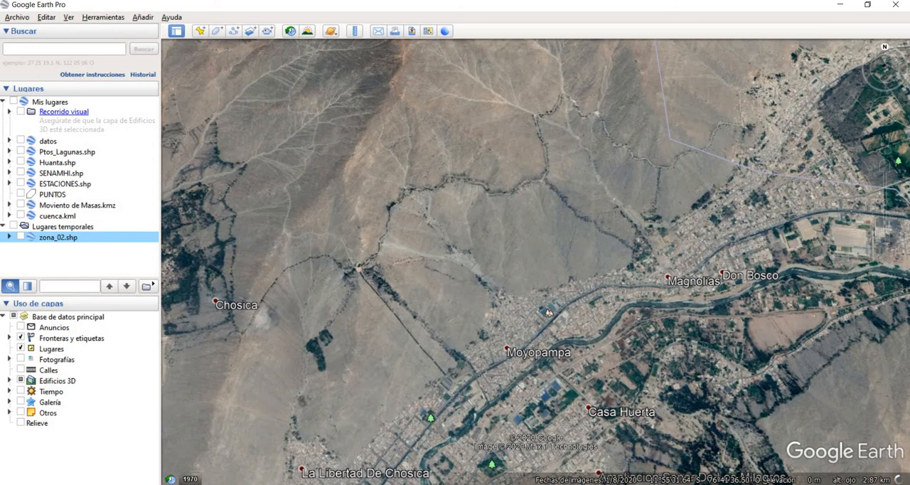
left_click(840, 4)
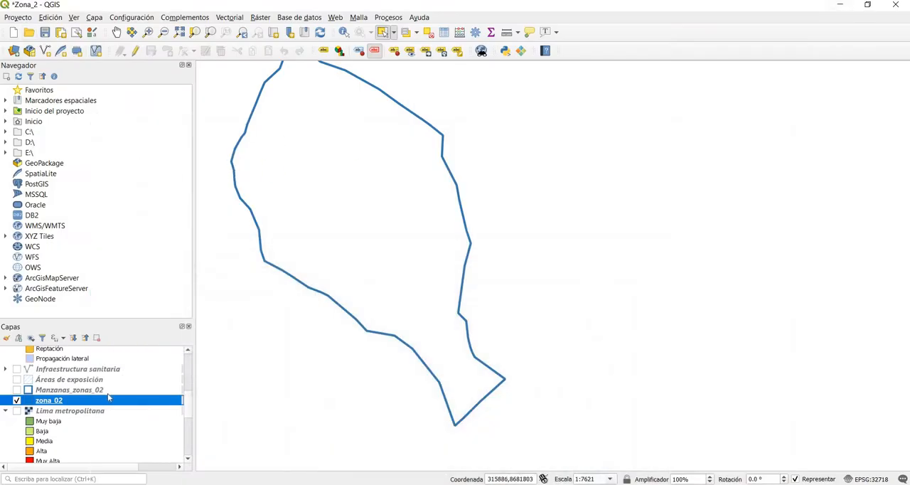
Step: Show the distritos layer and view the whole highlighted district around the study zone
scroll(73, 405, "down", 6)
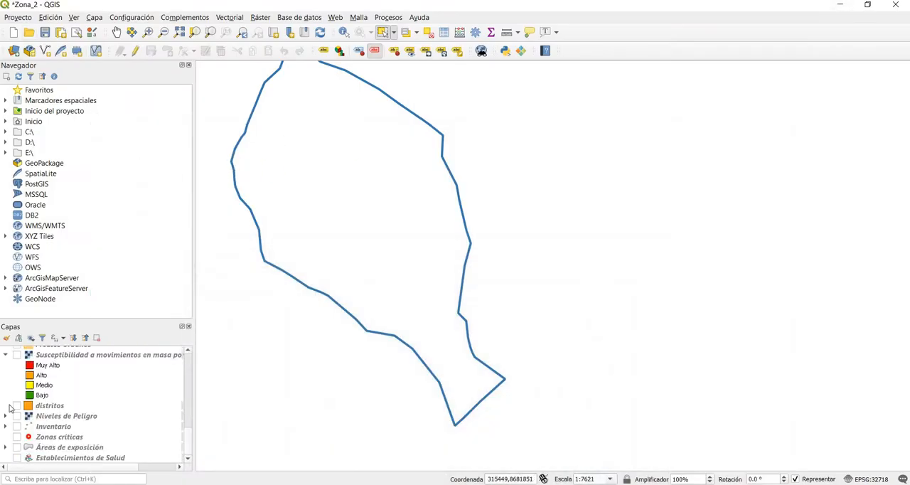
left_click(16, 406)
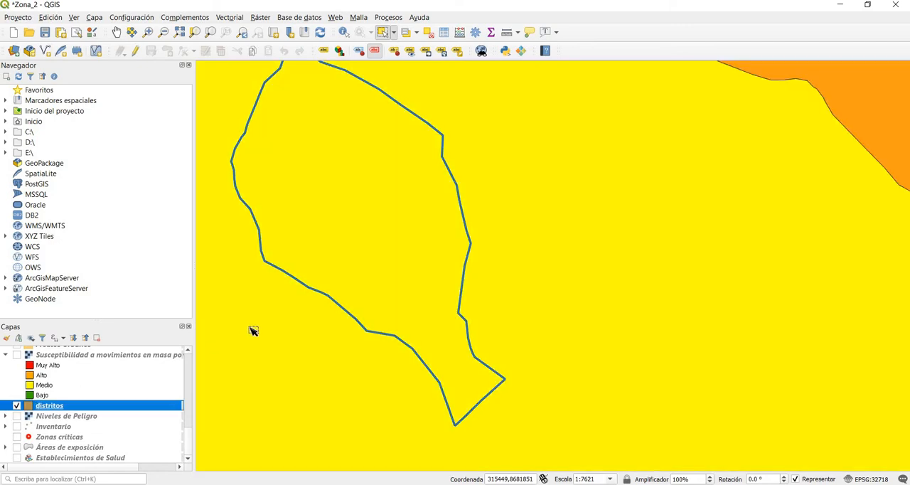
scroll(260, 326, "down", 1)
scroll(261, 327, "down", 6)
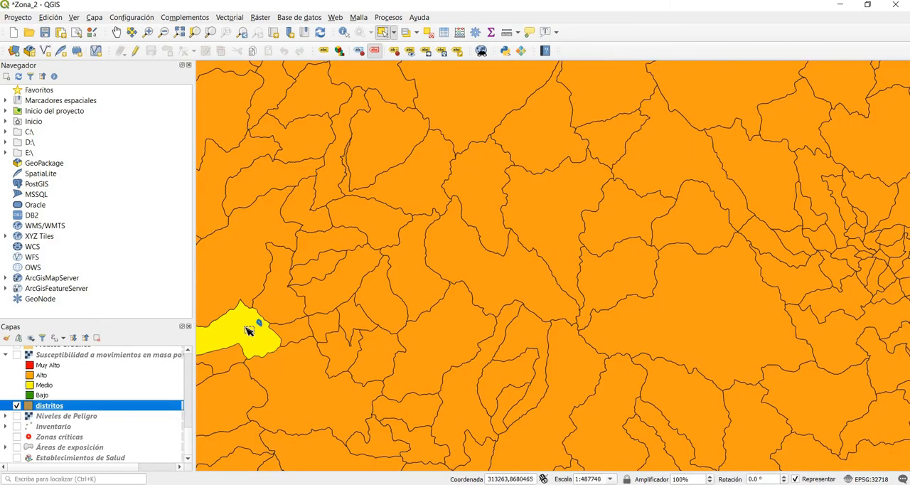
scroll(213, 348, "up", 2)
scroll(231, 337, "up", 2)
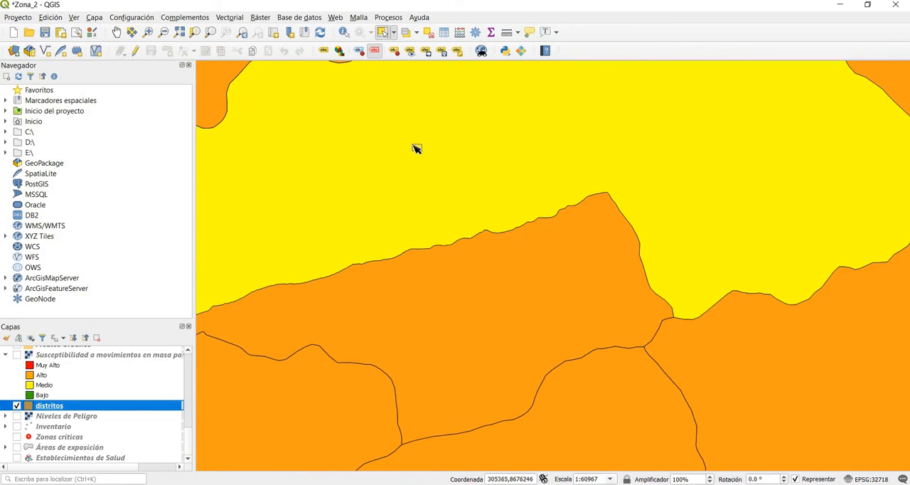
scroll(415, 145, "down", 2)
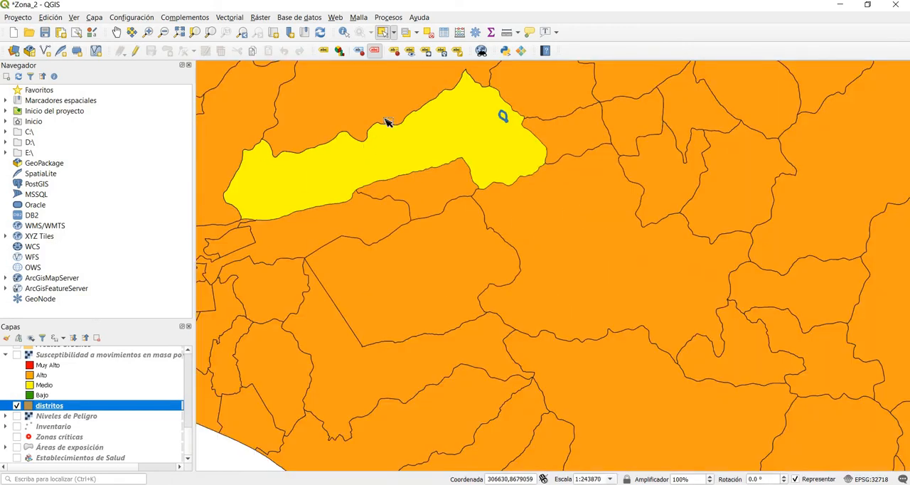
Step: Identify the district containing the study zone and widen the results column to read its attribute names
left_click(343, 32)
left_click(423, 139)
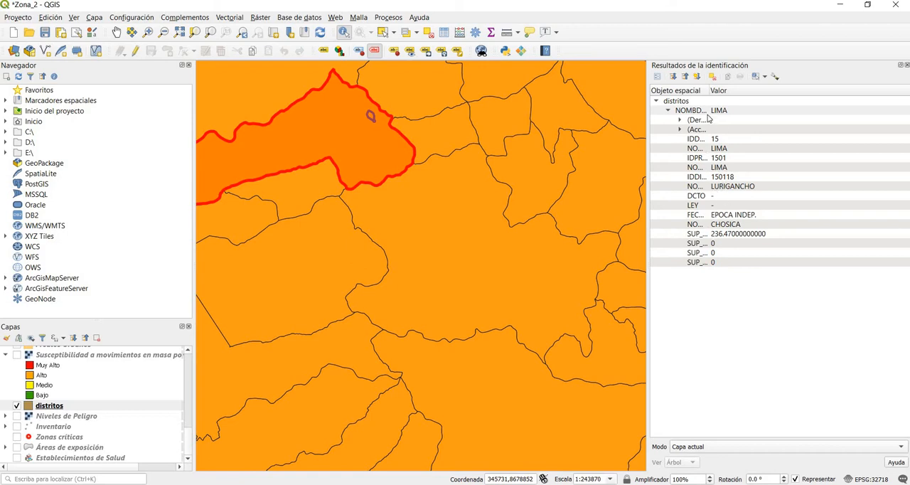
left_click_drag(732, 91, 736, 91)
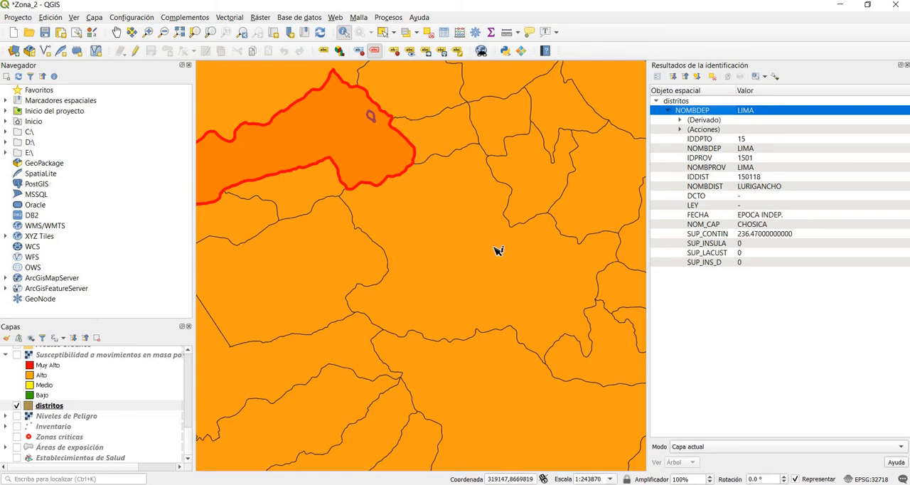
scroll(498, 250, "down", 2)
scroll(457, 195, "up", 2)
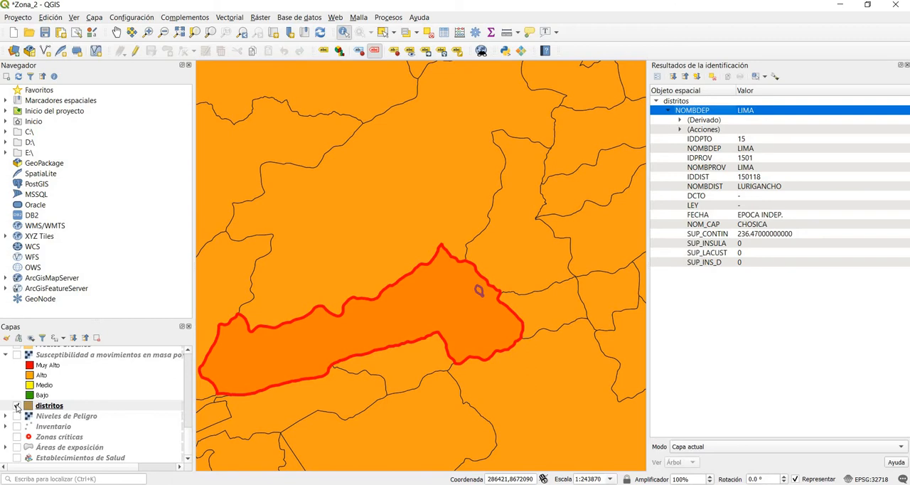
Step: Hide the distritos layer, clear the identified district's highlight and frame the study zone's outline closely
left_click(16, 405)
left_click(522, 369)
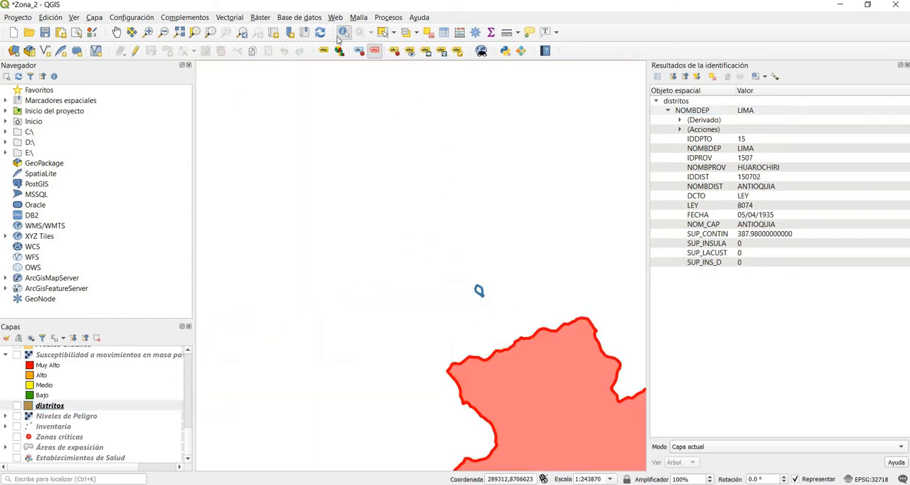
left_click(384, 32)
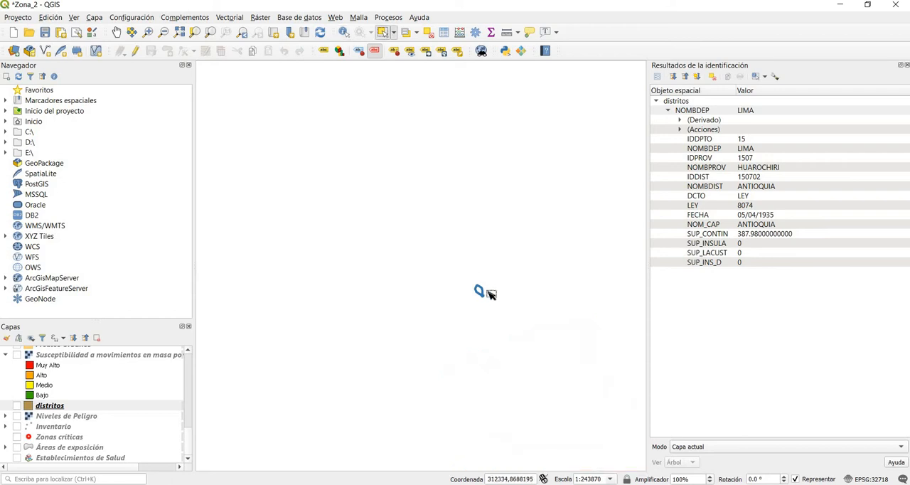
scroll(483, 295, "up", 3)
scroll(458, 286, "up", 1)
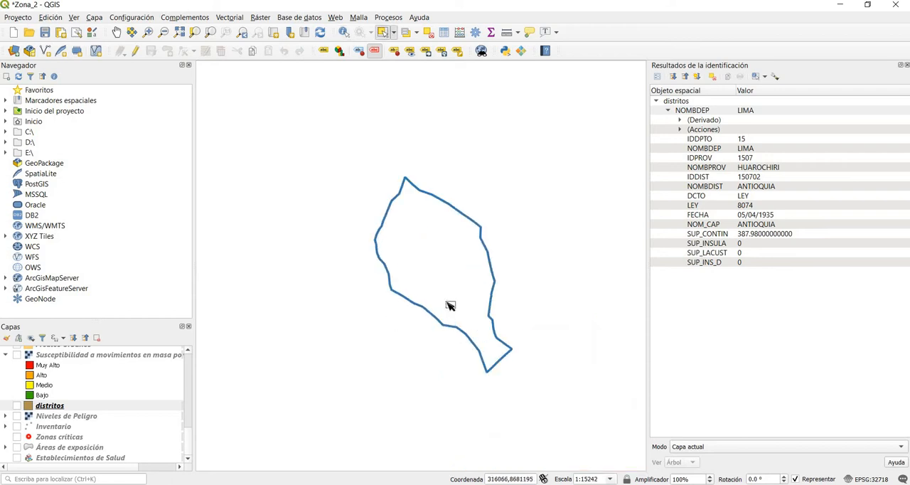
Step: Show the Establecimientos de Salud and Predios Urbanos layers around the lower end of the study zone
left_click(17, 458)
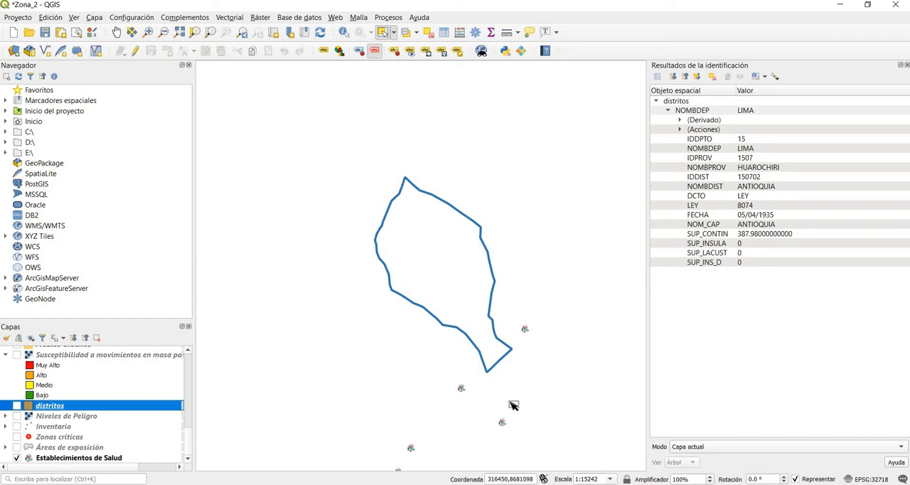
scroll(511, 403, "up", 1)
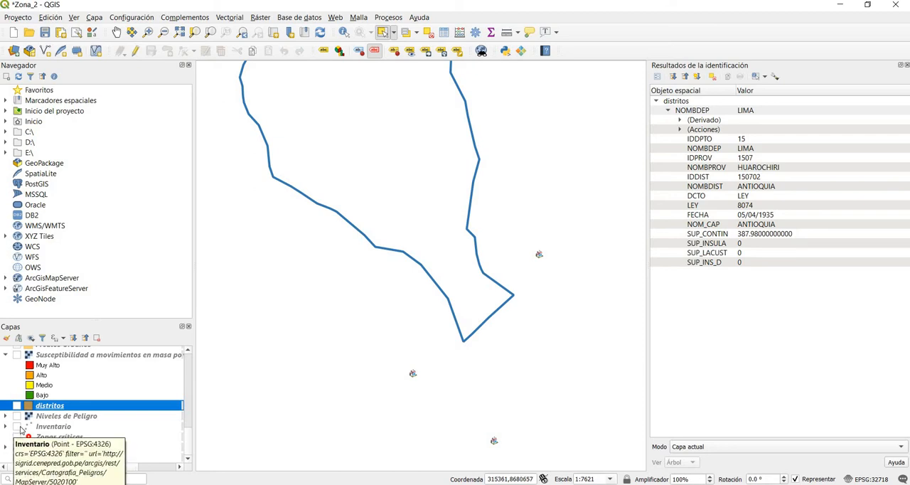
scroll(21, 429, "up", 3)
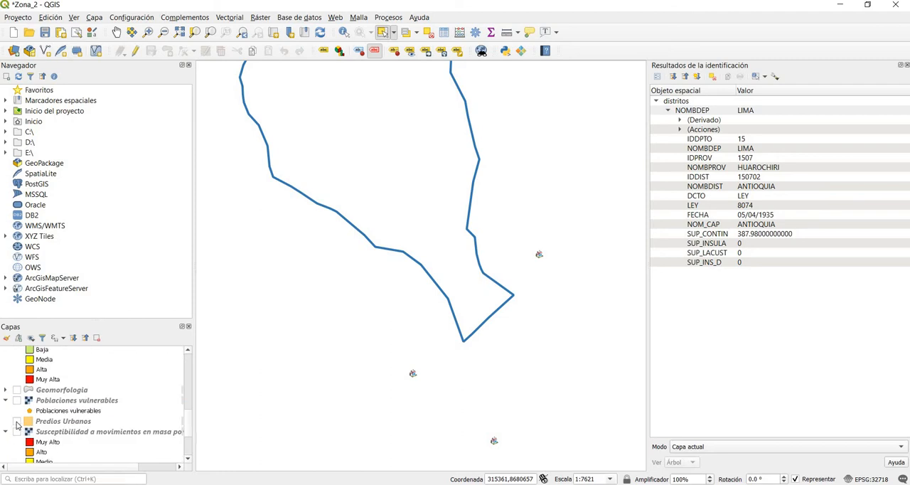
left_click(17, 423)
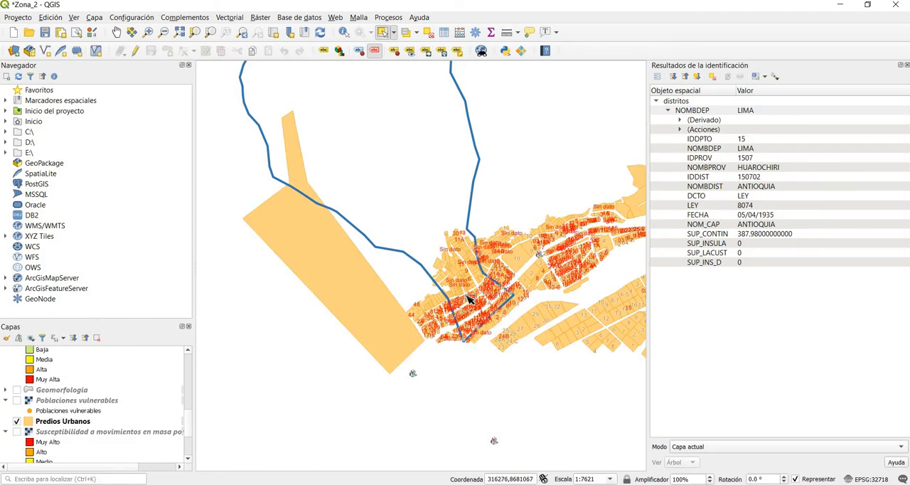
Step: Examine the urban lots and health facilities inside and around the lower end of the zone_02 boundary
scroll(468, 299, "up", 2)
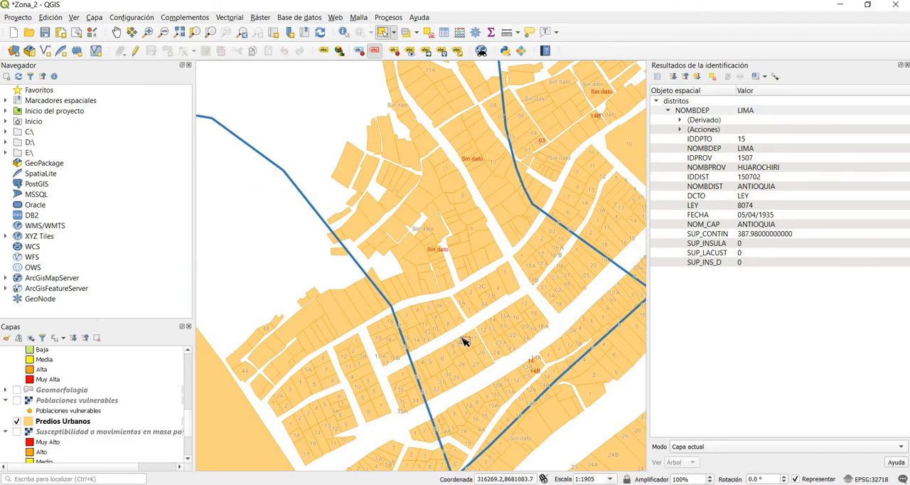
scroll(537, 359, "down", 1)
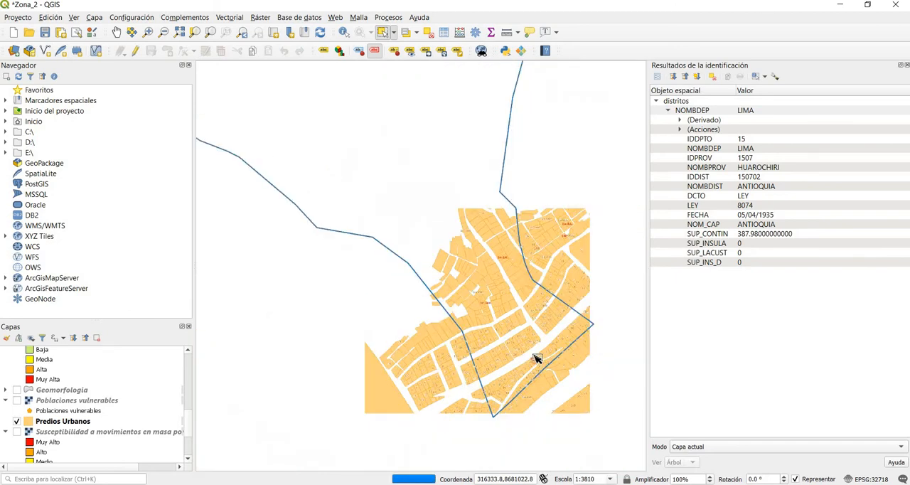
scroll(47, 431, "up", 10)
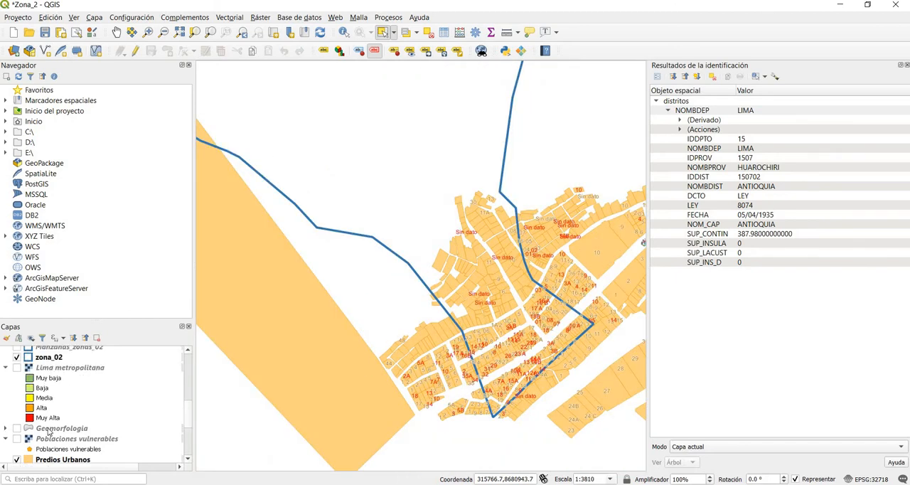
scroll(59, 421, "up", 1)
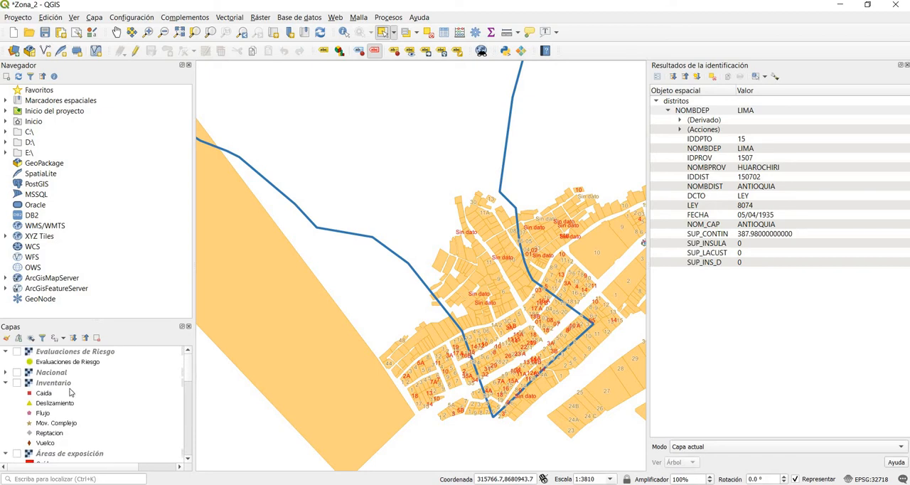
scroll(476, 344, "down", 1)
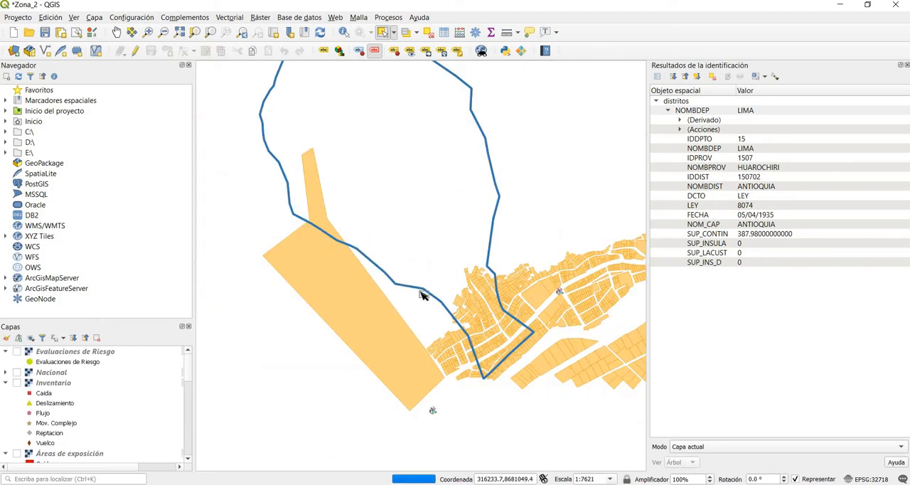
scroll(483, 348, "up", 1)
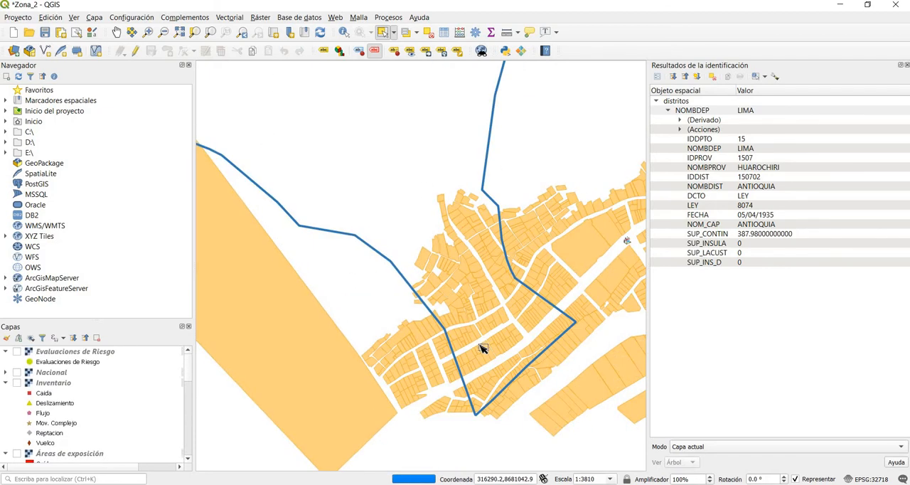
scroll(482, 347, "up", 1)
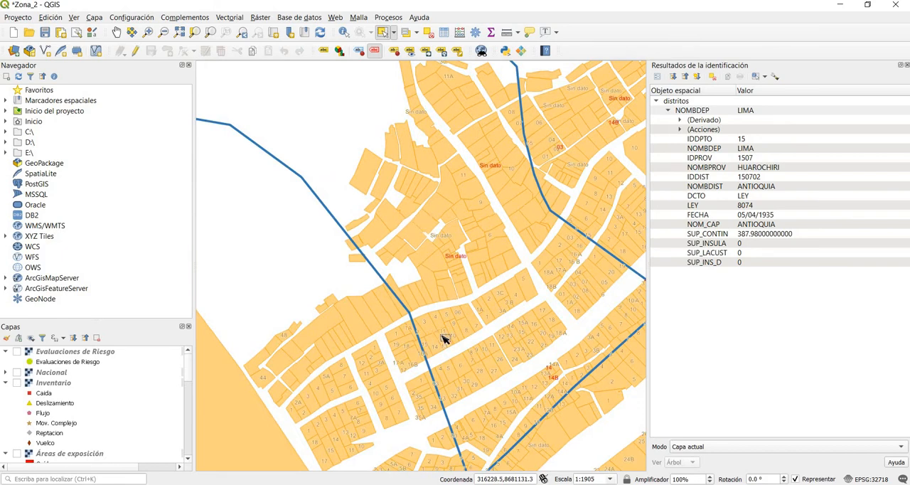
scroll(445, 339, "down", 1)
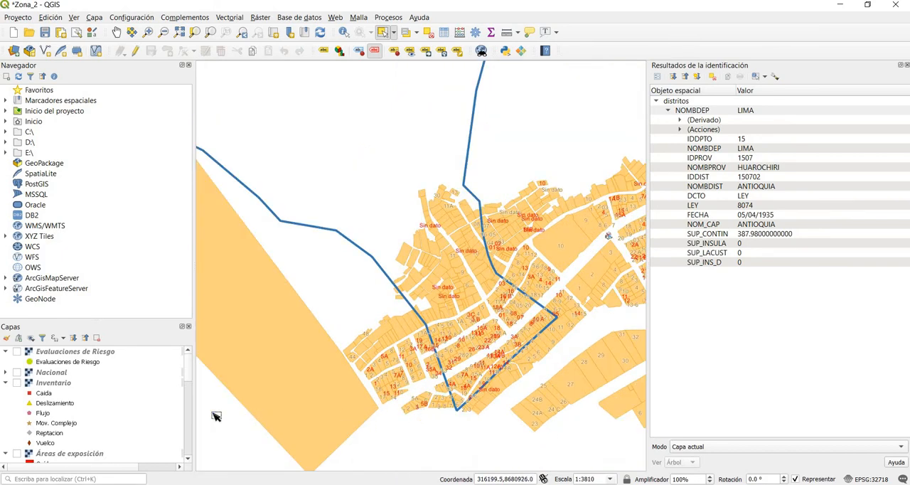
scroll(475, 361, "down", 1)
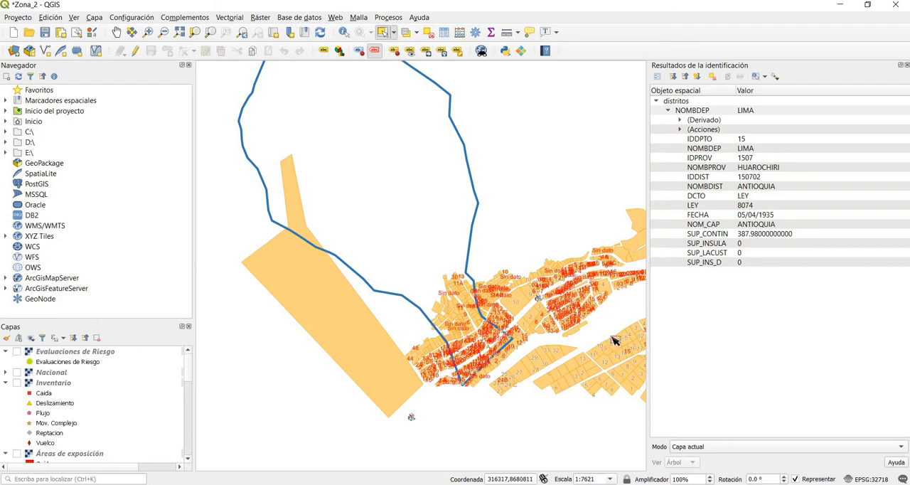
scroll(570, 406, "down", 1)
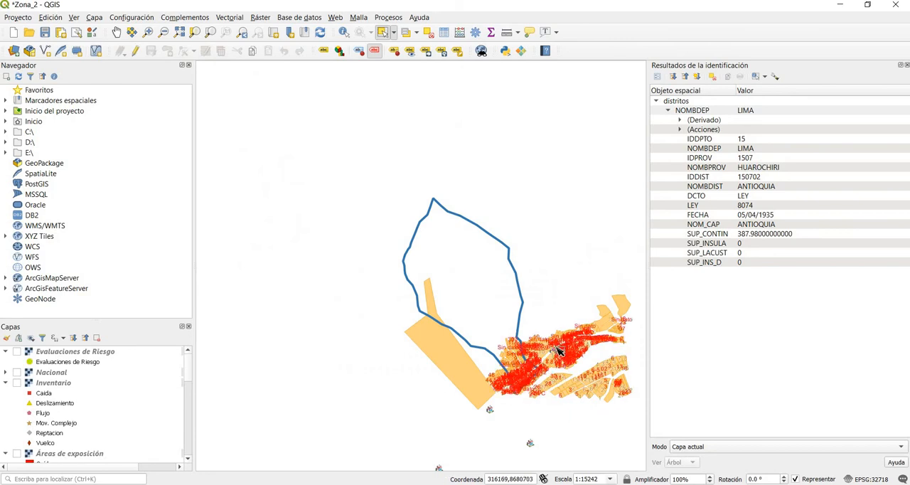
scroll(558, 351, "up", 1)
scroll(559, 349, "up", 1)
scroll(548, 353, "down", 1)
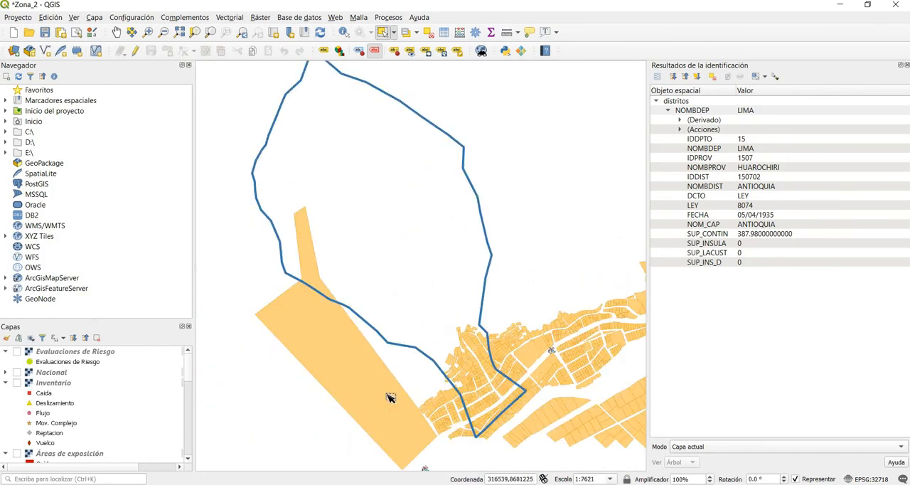
scroll(422, 393, "up", 1)
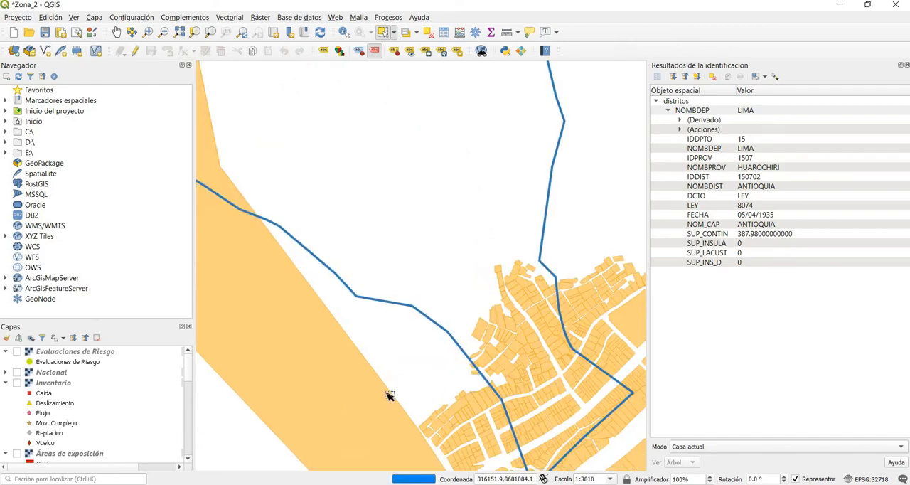
Step: Switch to the Word document, review the "Peligro por movimiento de masas" section and its heading, and return to QGIS
left_click(273, 483)
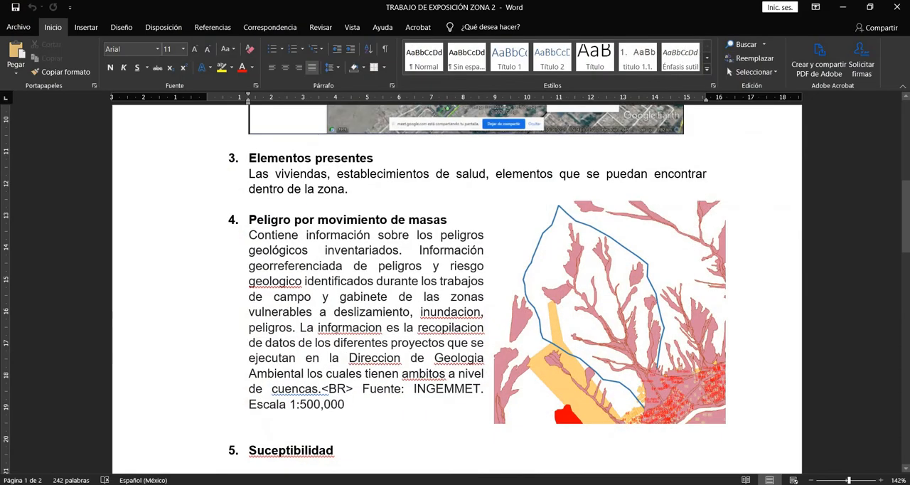
scroll(337, 329, "up", 6)
scroll(337, 329, "down", 9)
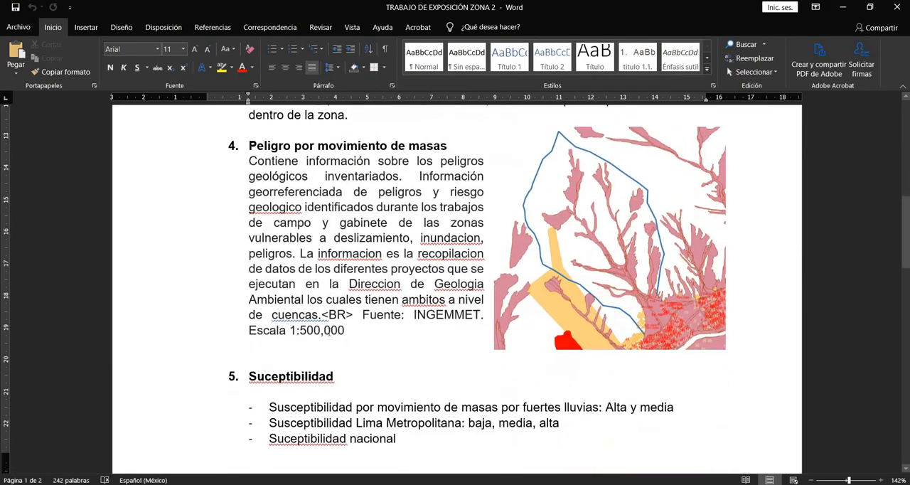
scroll(206, 315, "up", 3)
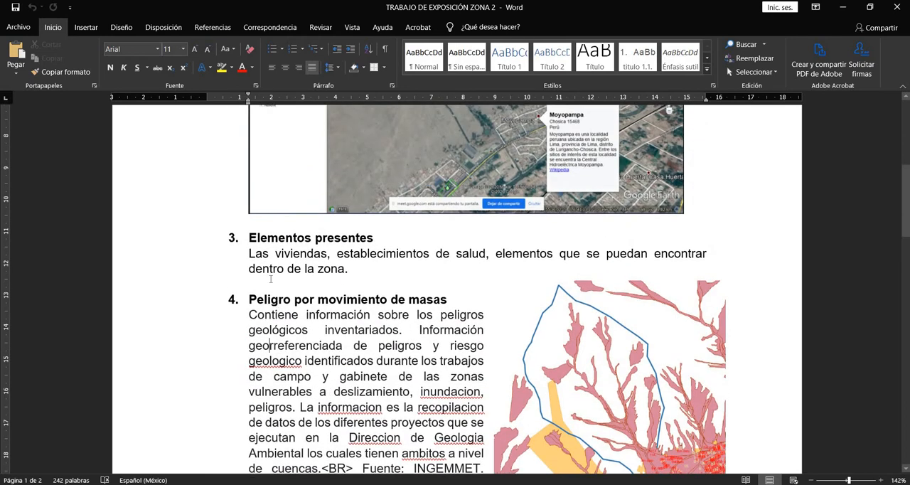
scroll(271, 279, "down", 1)
left_click_drag(249, 260, 451, 260)
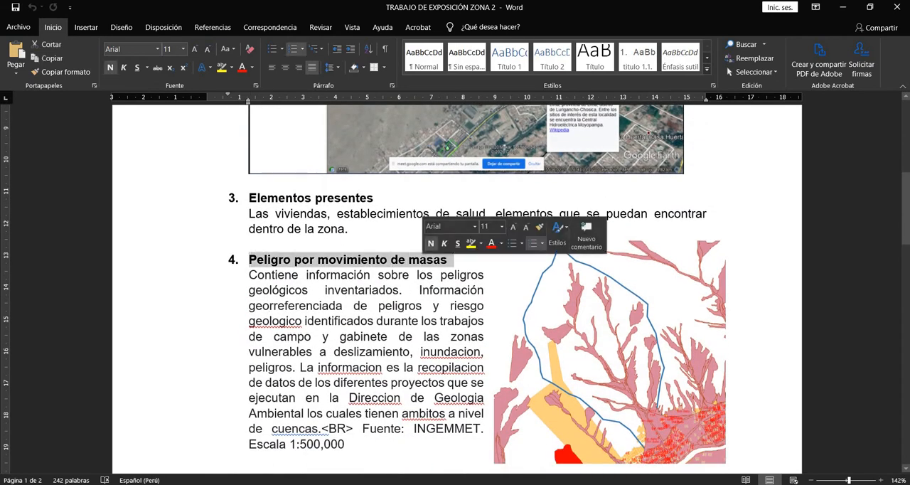
left_click(846, 10)
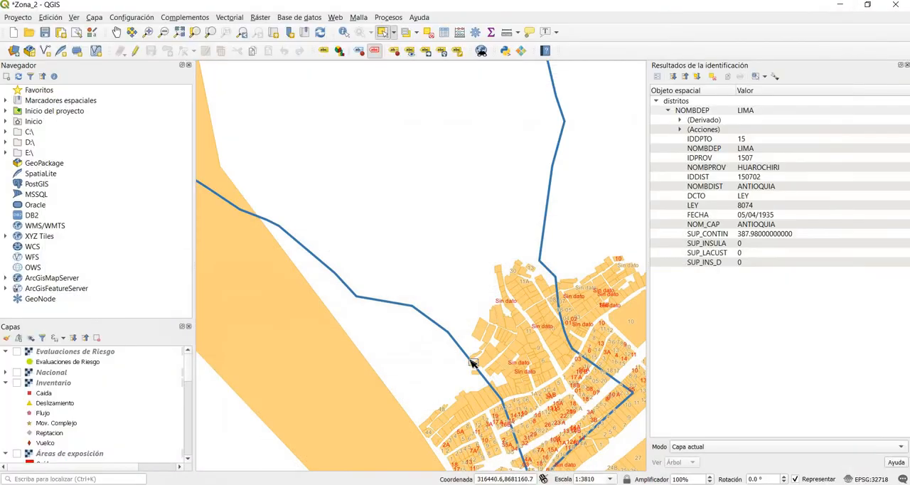
Step: Find the Geomorfología layer among the project layers and show it across the study zone
scroll(21, 402, "down", 6)
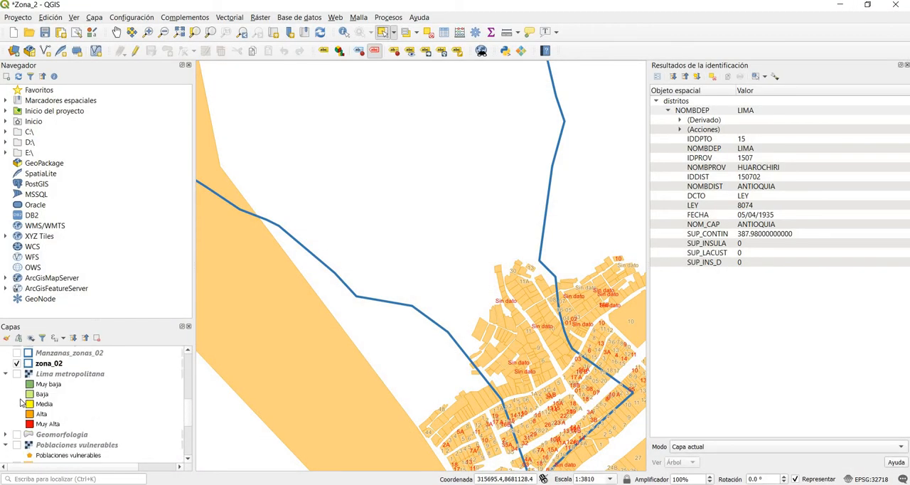
scroll(25, 401, "down", 2)
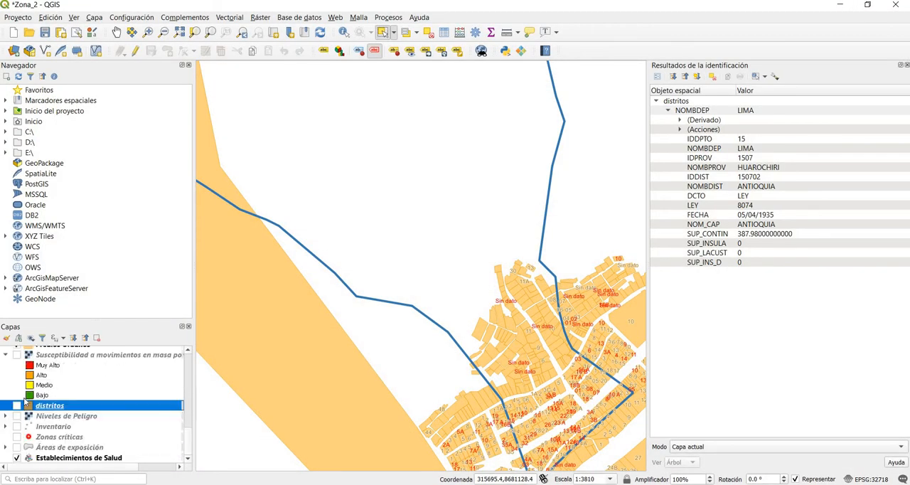
scroll(26, 402, "down", 3)
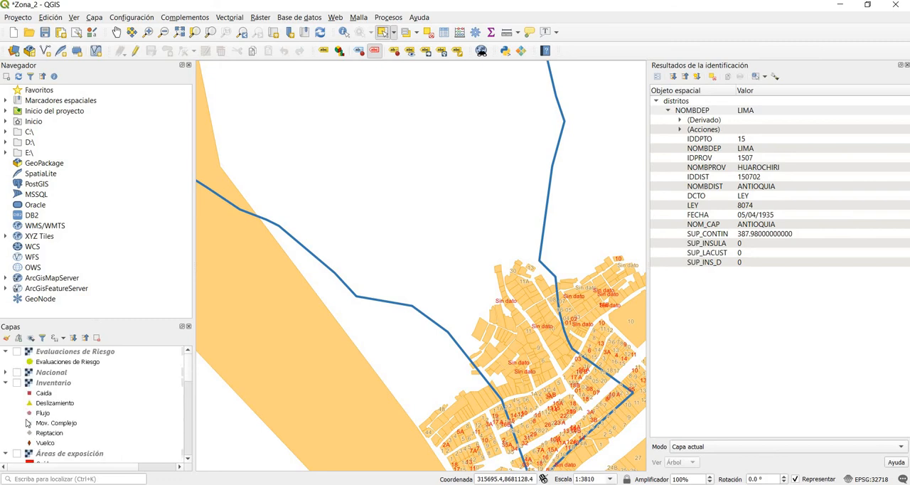
scroll(27, 423, "down", 5)
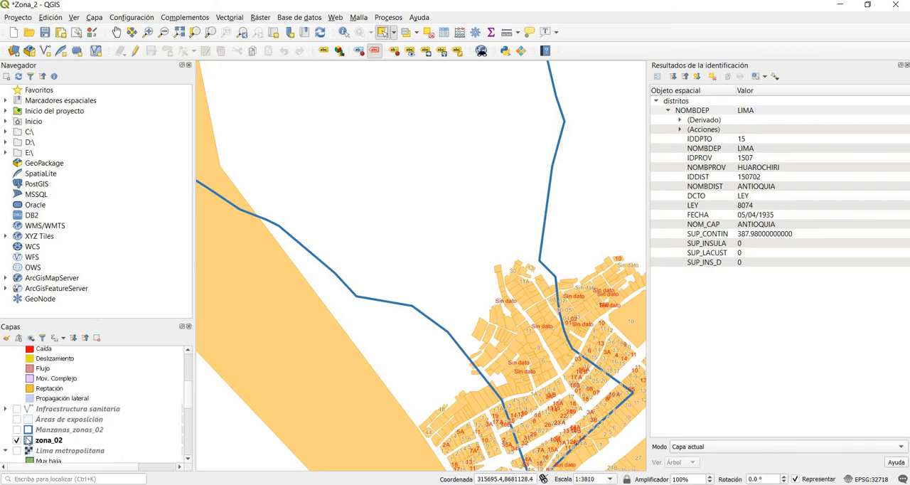
scroll(30, 430, "down", 5)
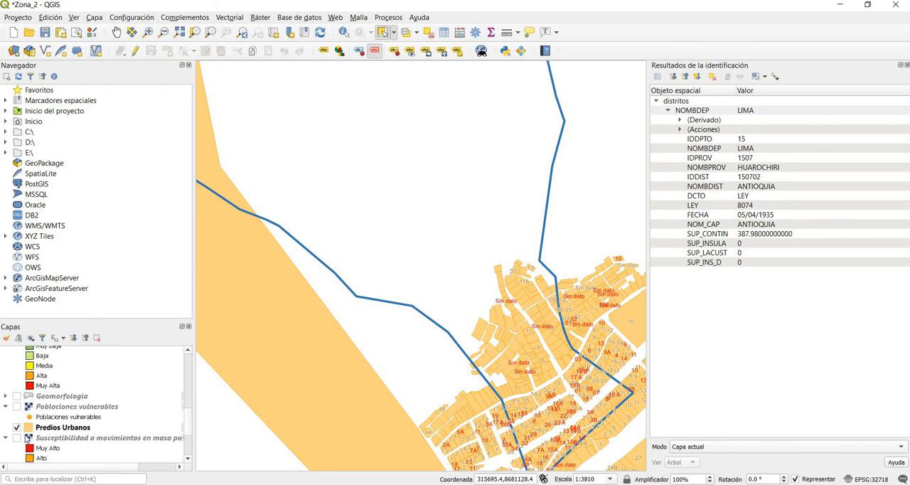
scroll(31, 430, "up", 2)
scroll(32, 430, "up", 6)
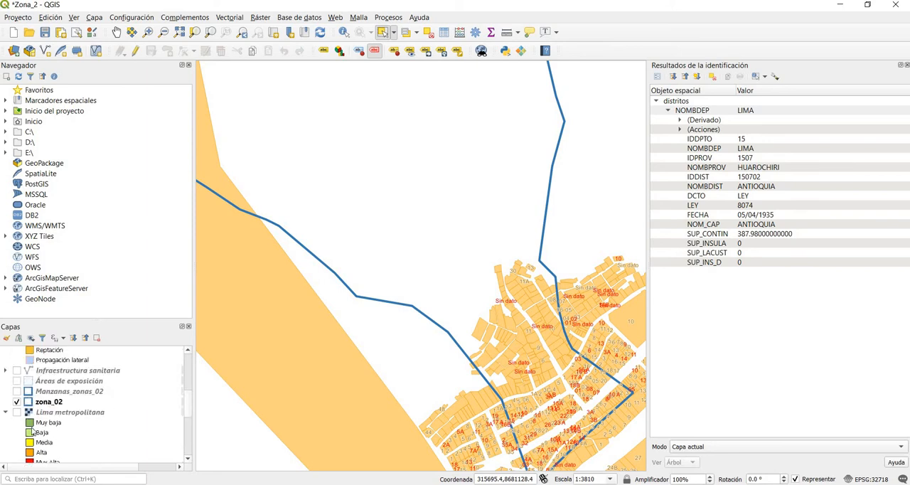
scroll(32, 430, "up", 2)
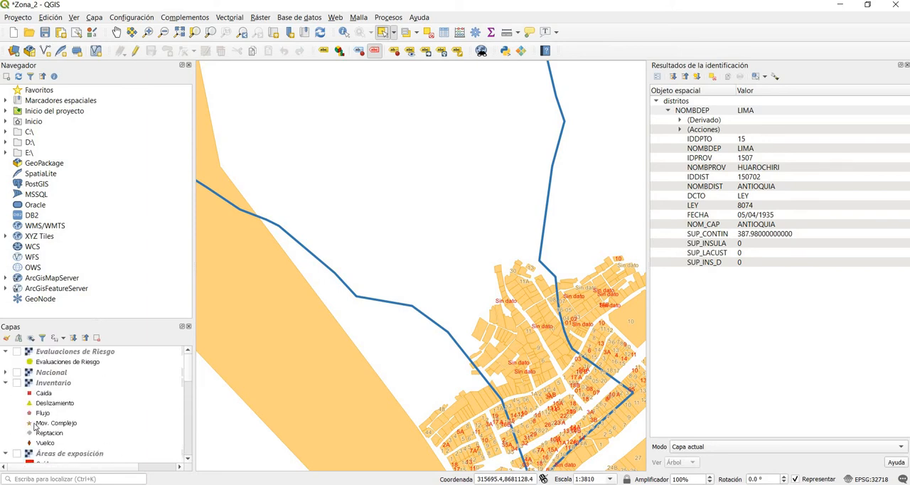
scroll(34, 425, "up", 4)
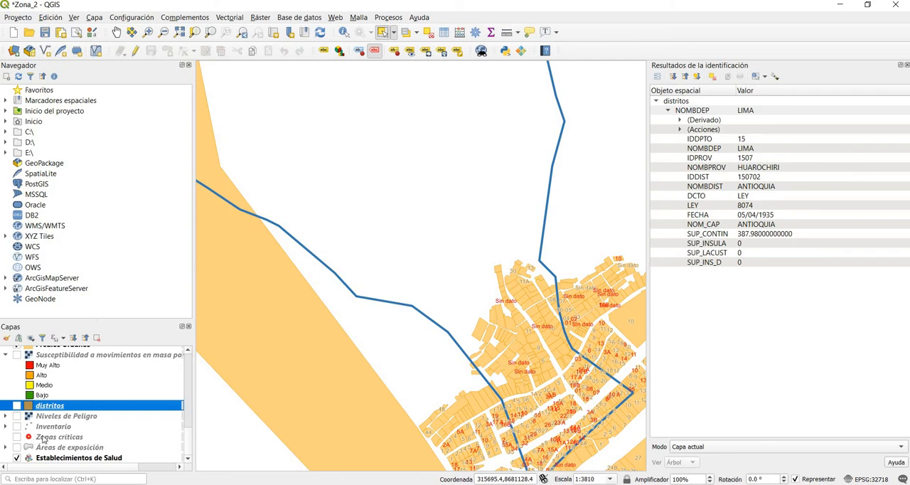
scroll(51, 437, "up", 4)
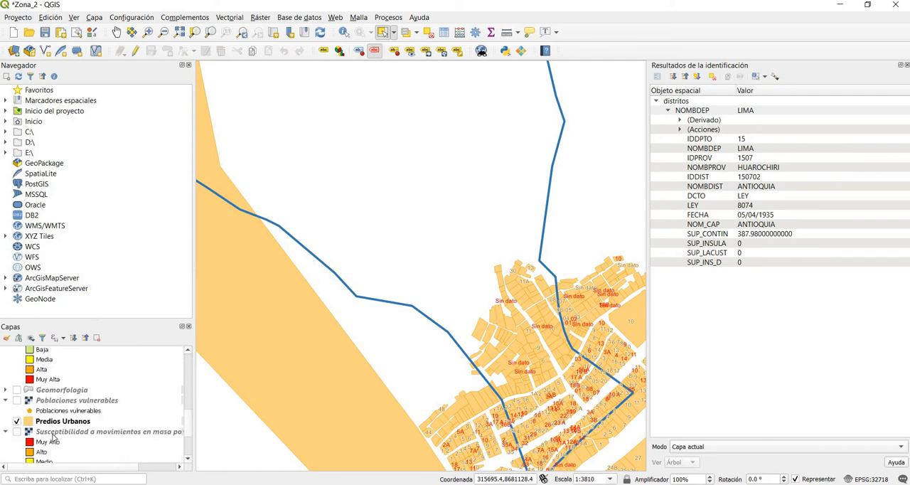
left_click(16, 390)
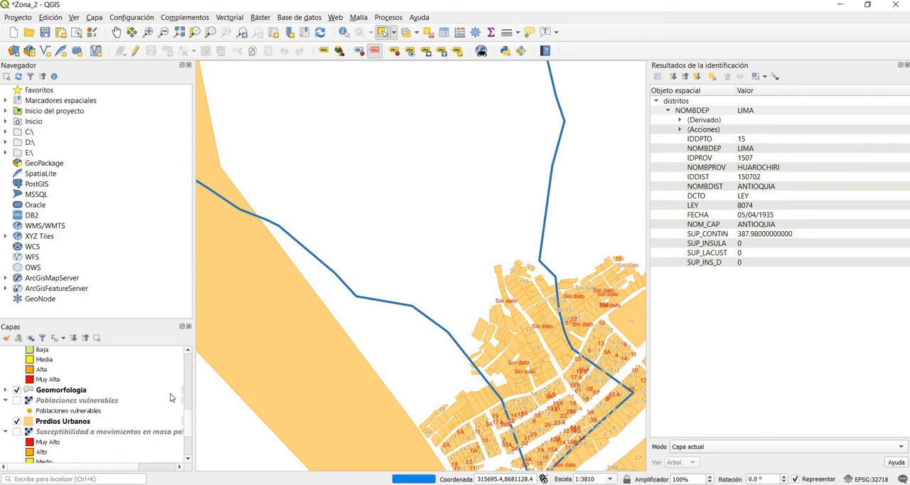
scroll(455, 374, "down", 1)
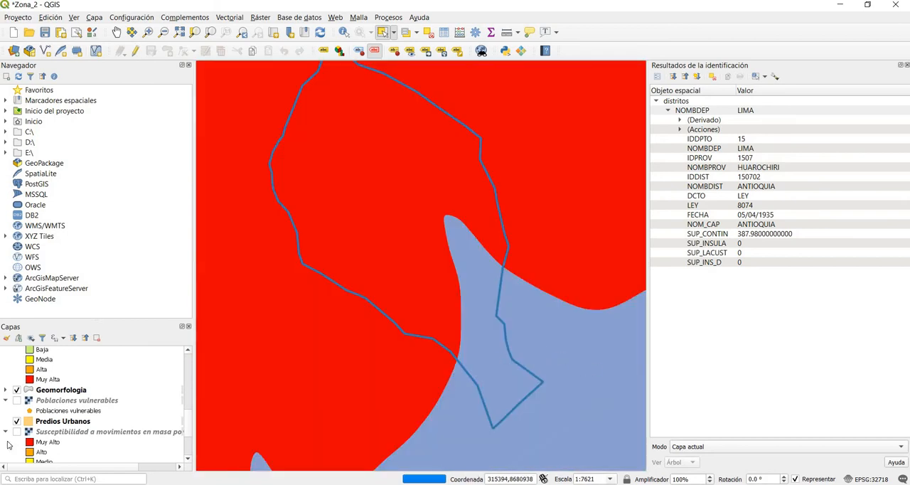
Step: Expand the Geomorfología legend and examine which geomorphological units are enabled, including the full name of the P-at class
left_click(5, 390)
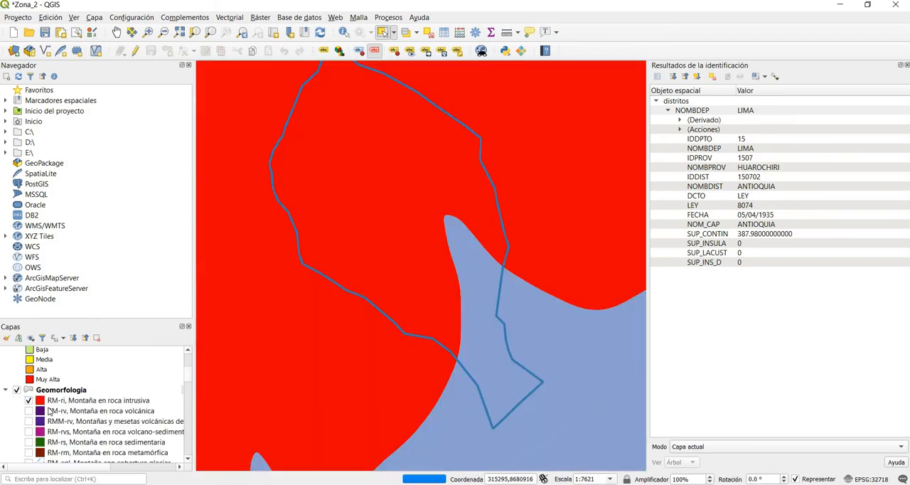
scroll(50, 411, "down", 1)
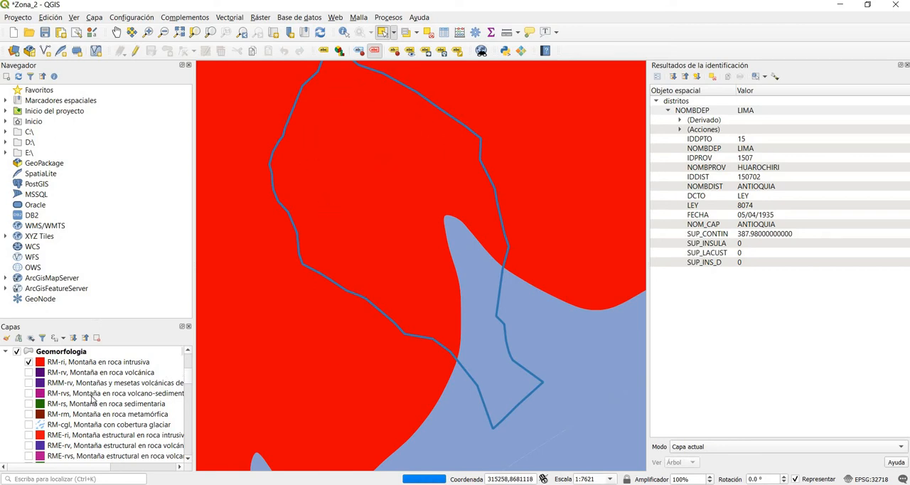
scroll(89, 401, "down", 10)
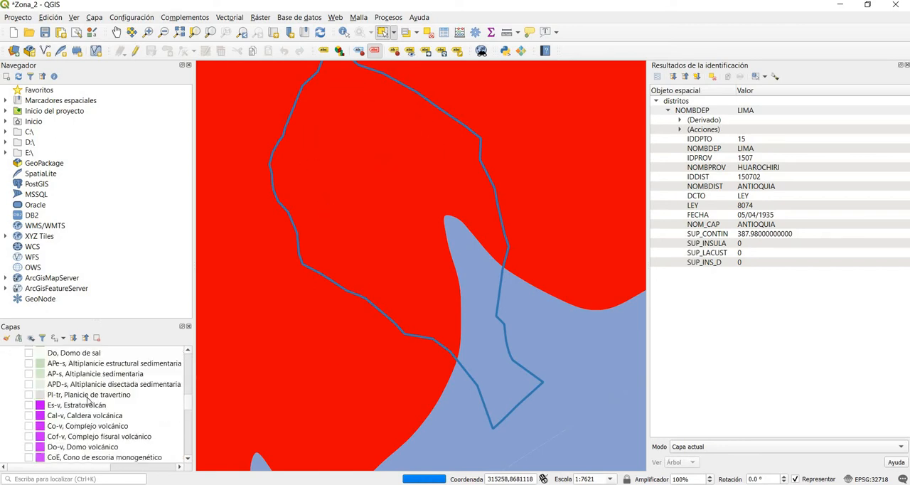
scroll(89, 401, "down", 10)
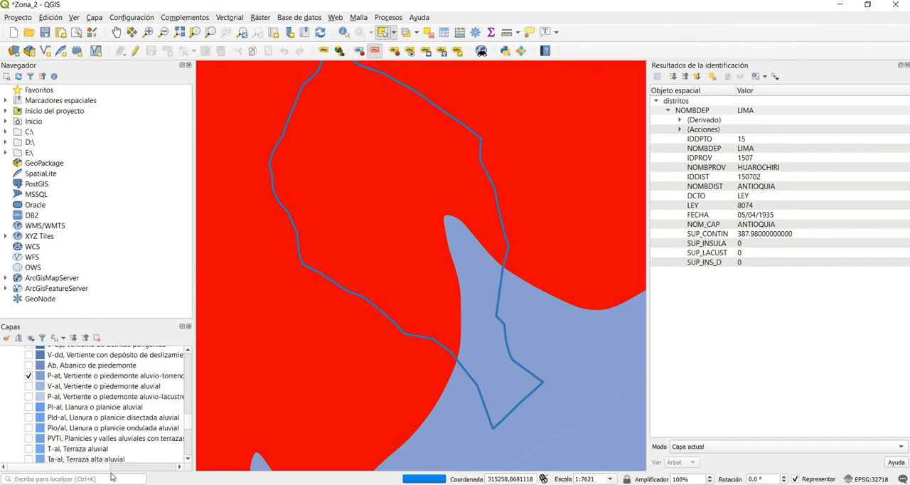
scroll(118, 466, "right", 3)
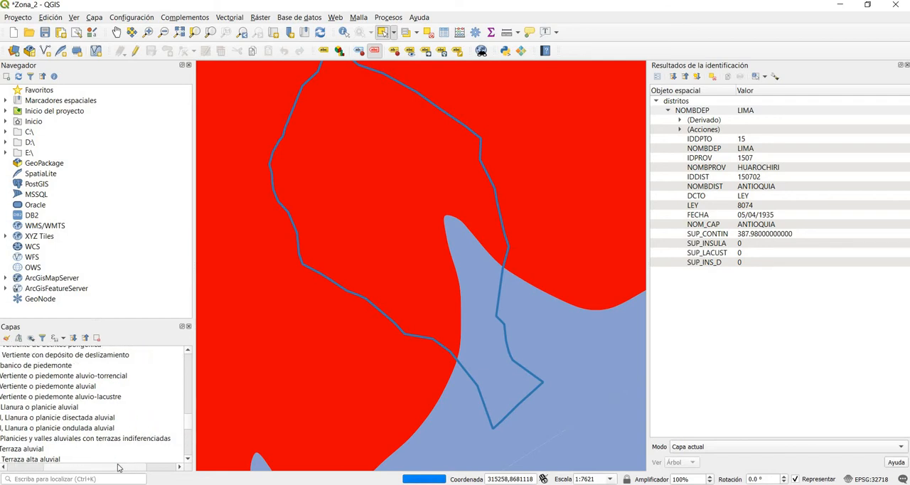
scroll(70, 469, "left", 3)
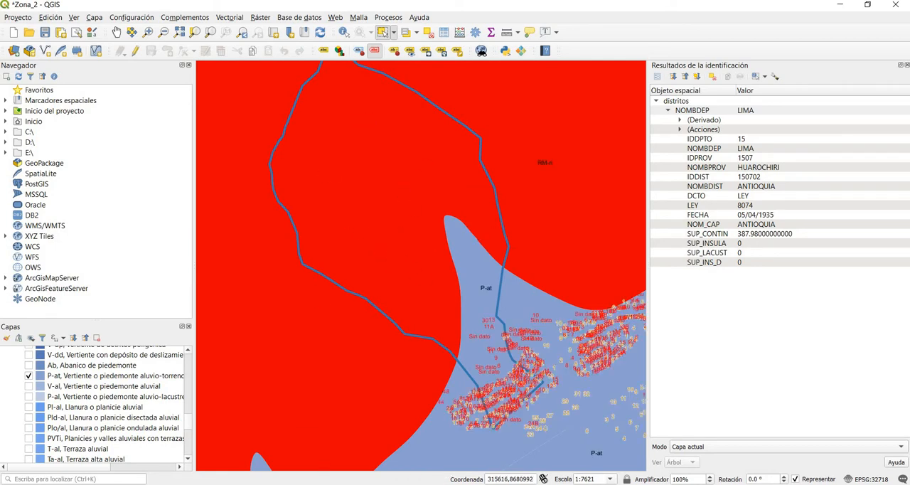
Step: Switch to Google Earth Pro, examine the slopes and ravines above Moyopampa in the satellite imagery, and return to QGIS
key("alt+Tab")
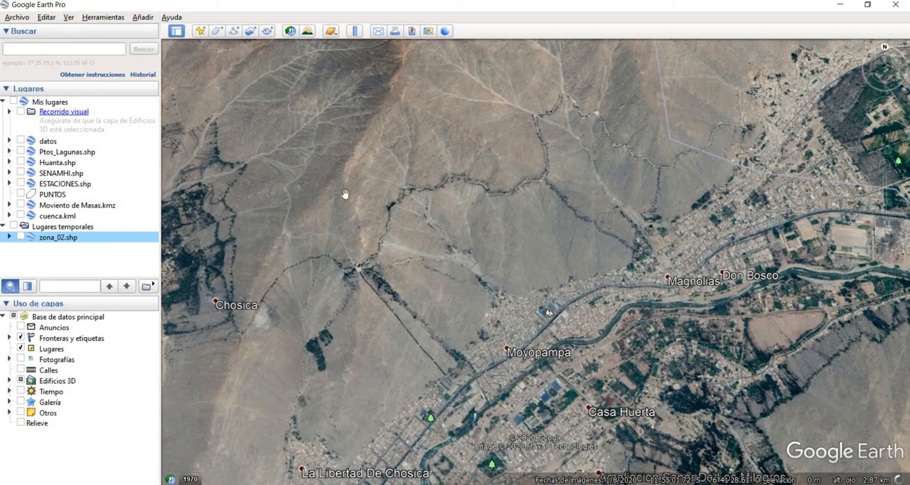
scroll(430, 115, "up", 2)
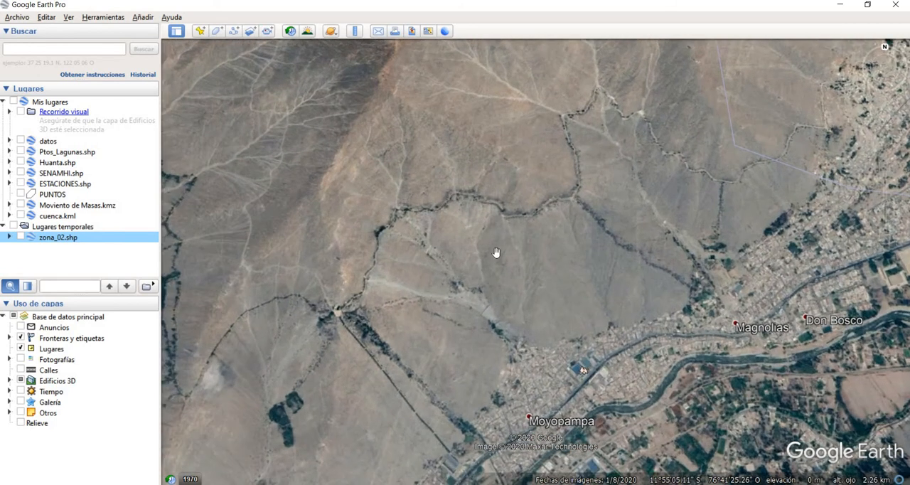
scroll(438, 177, "up", 2)
scroll(430, 182, "up", 2)
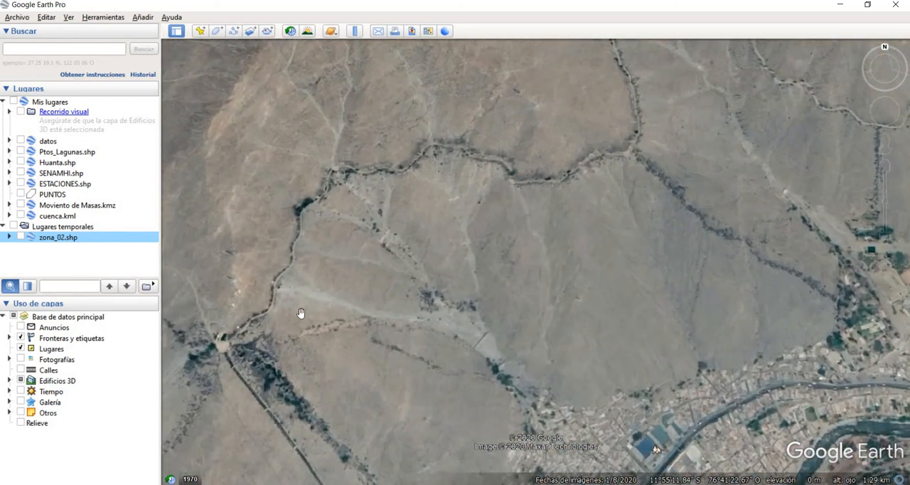
scroll(426, 305, "down", 2)
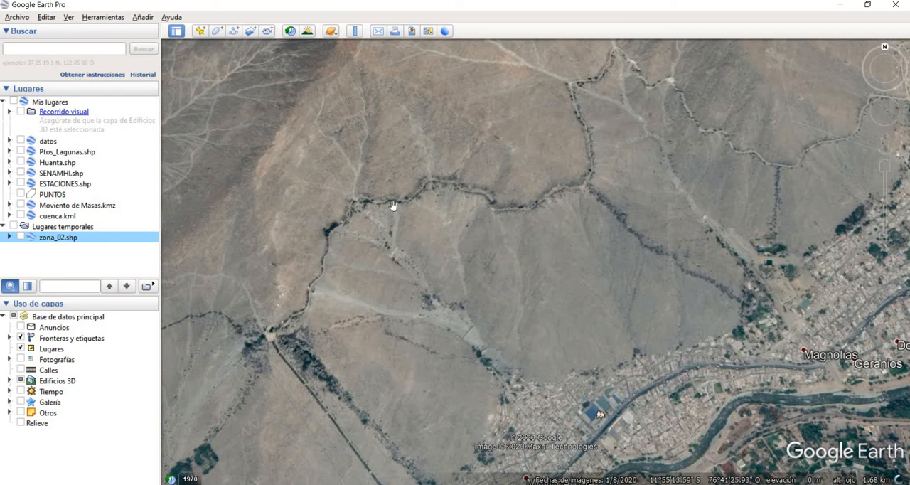
scroll(390, 211, "down", 2)
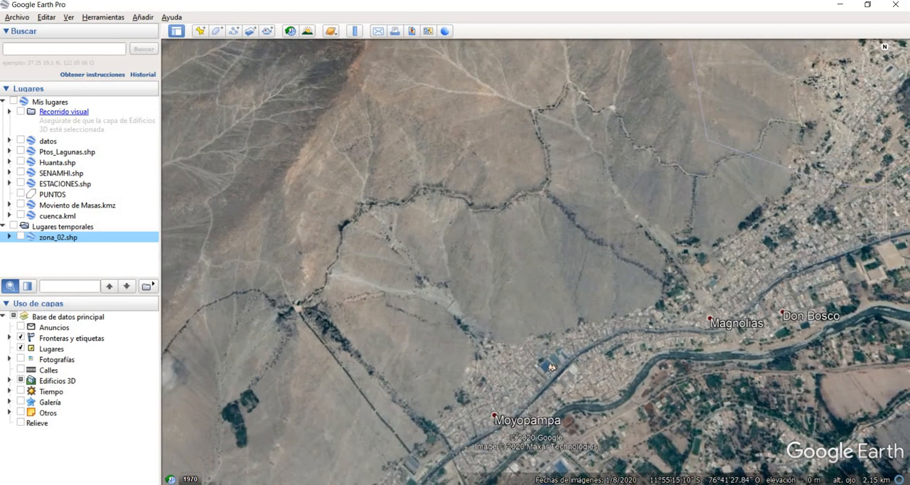
left_click(843, 9)
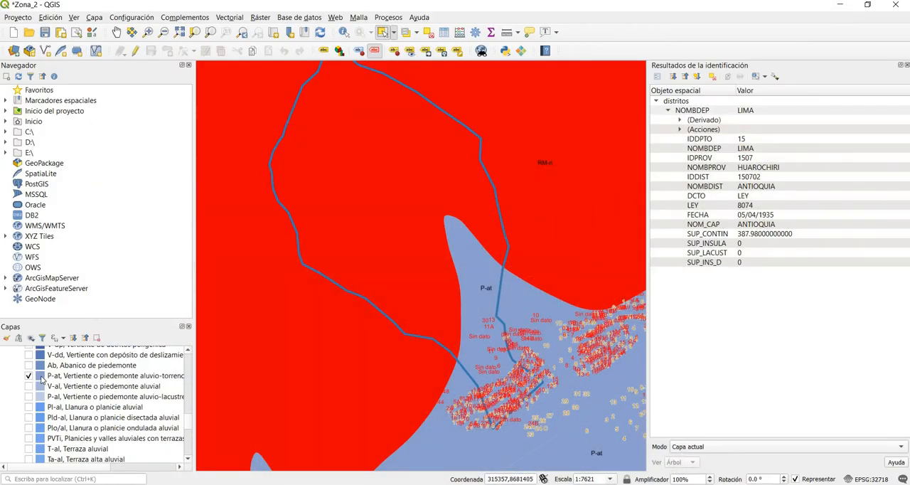
Step: Hide the Geomorfología layer and collapse its legend
scroll(41, 380, "down", 10)
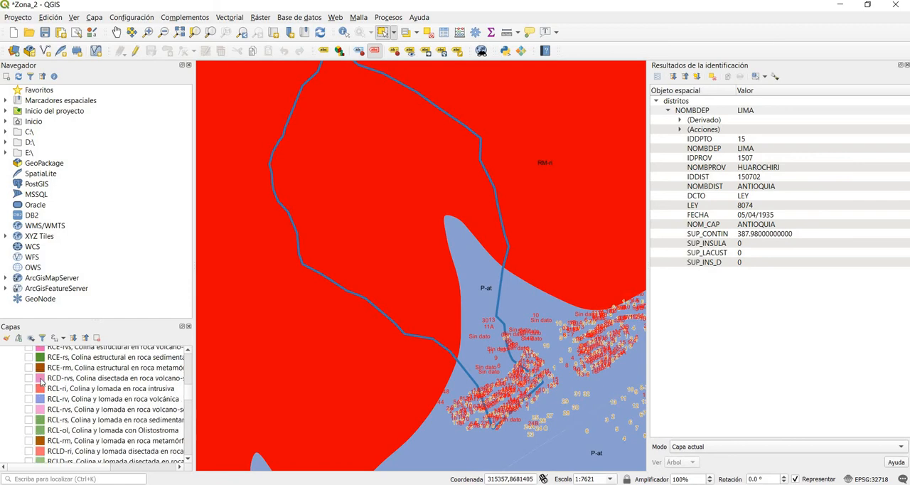
scroll(41, 380, "up", 10)
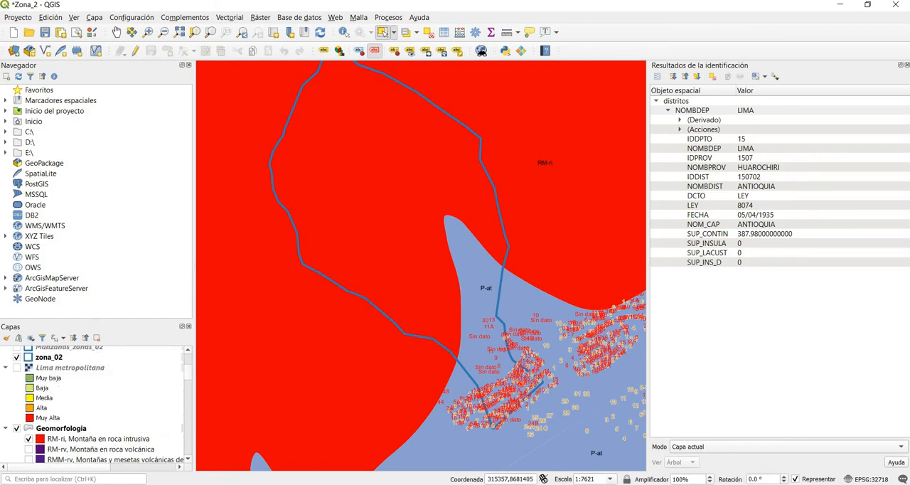
left_click(16, 428)
left_click(5, 428)
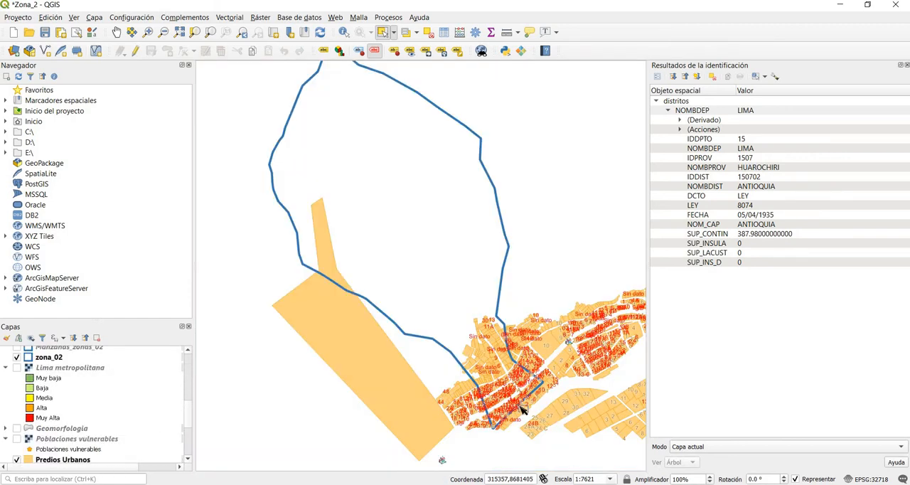
scroll(87, 444, "down", 4)
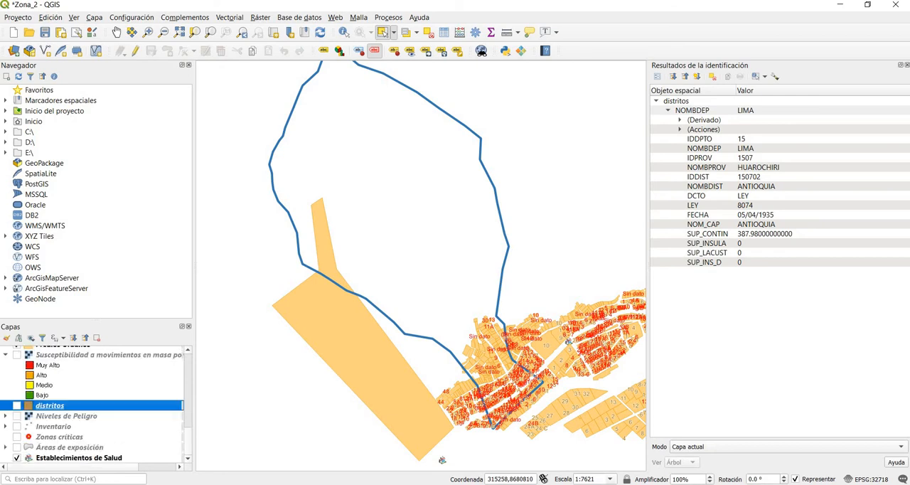
Step: Switch to the Word document, check the "Peligro por movimiento de masas" and "Suceptibilidad" sections, and return to QGIS
key("alt+Tab")
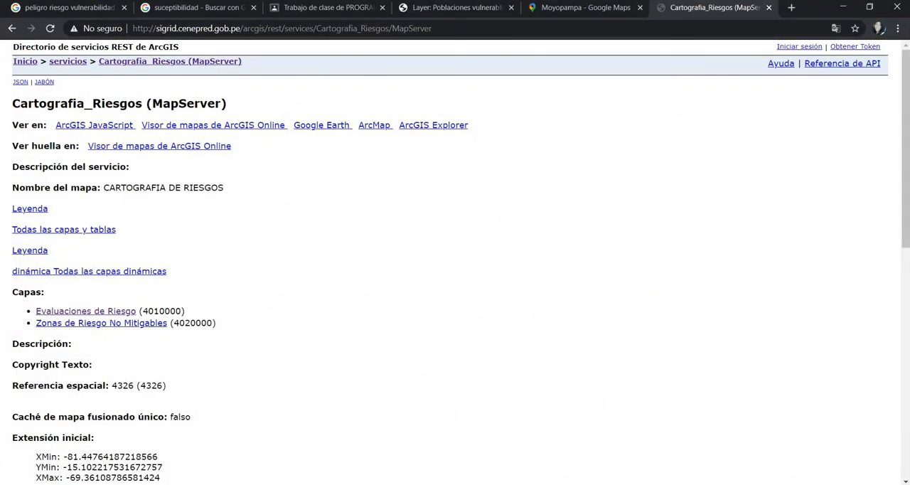
key("alt+Tab")
key("alt+Tab")
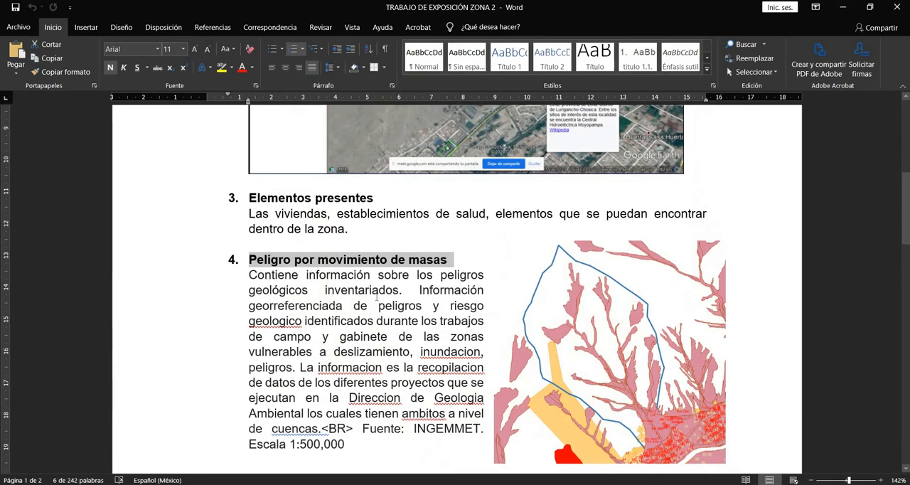
scroll(377, 296, "down", 4)
scroll(377, 296, "up", 2)
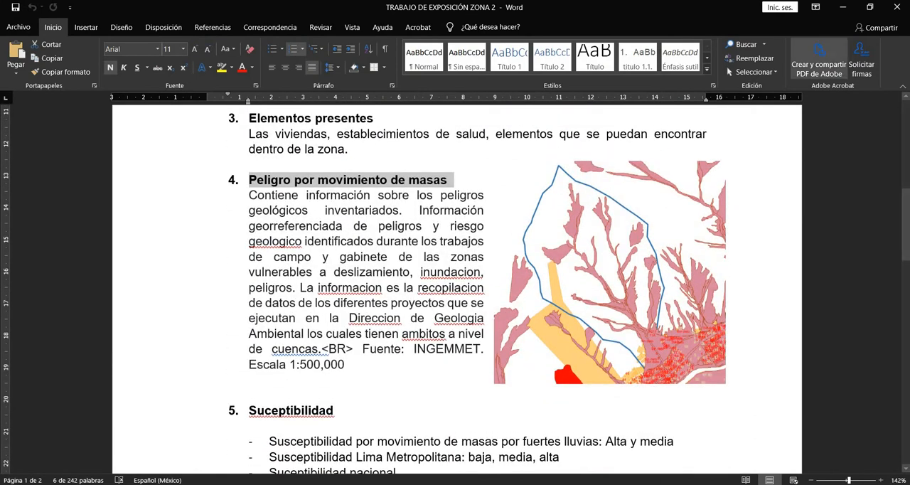
key("alt+Tab")
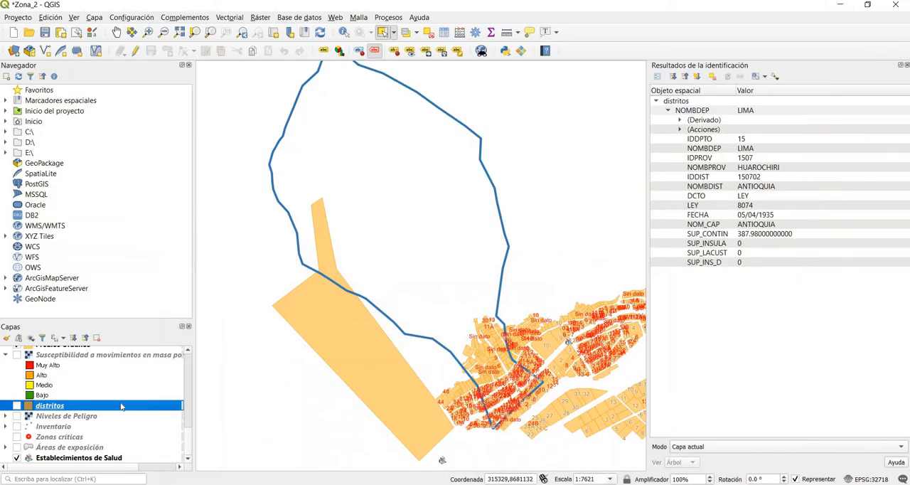
scroll(121, 407, "down", 10)
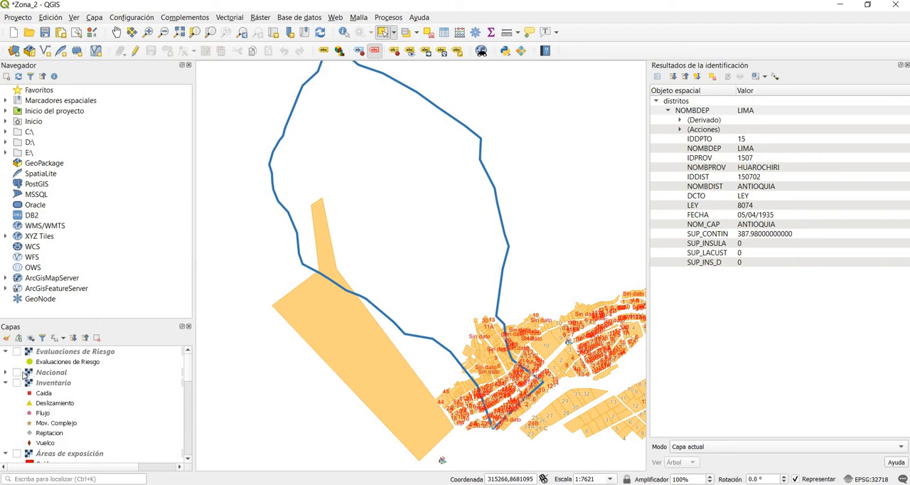
left_click(18, 372)
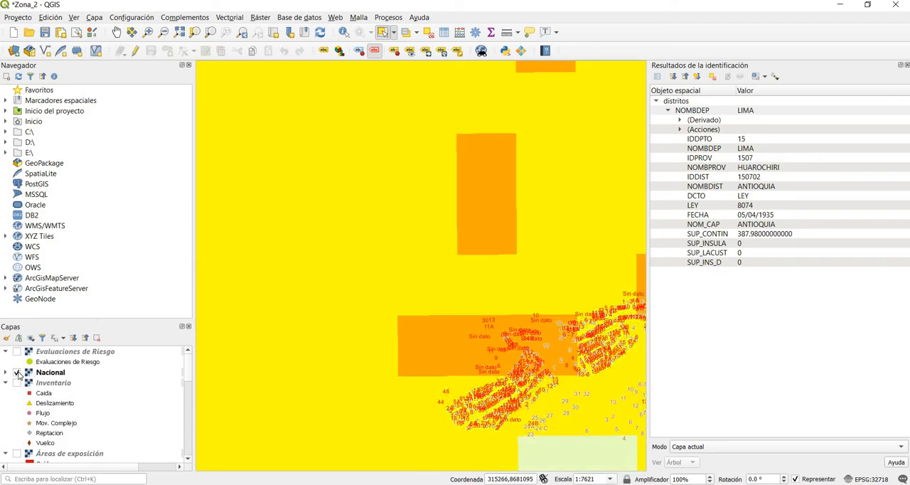
left_click(17, 372)
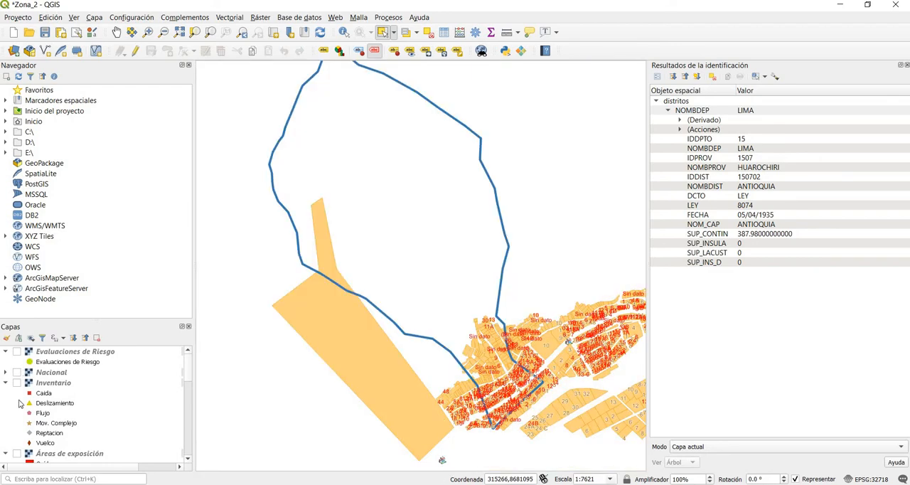
Step: Show the Áreas de exposición layer with the mass-movement classes and examine it over the study zone and its urban lots
scroll(20, 396, "down", 3)
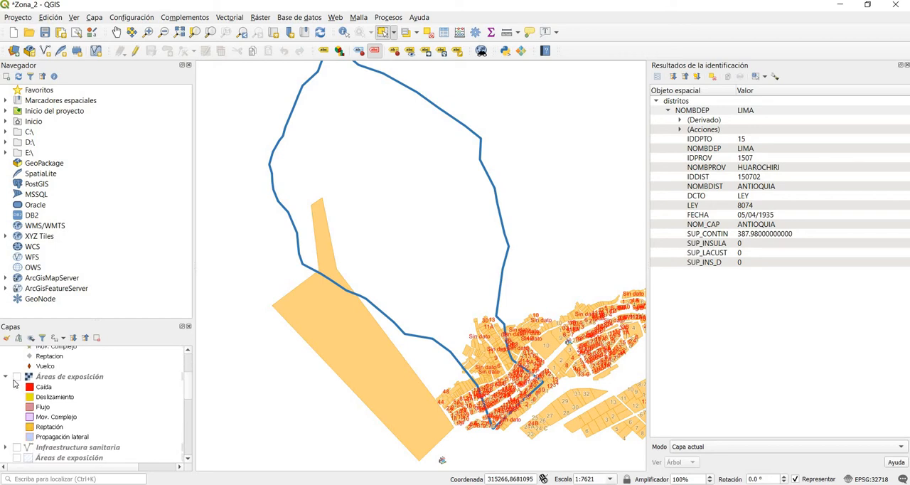
left_click(16, 377)
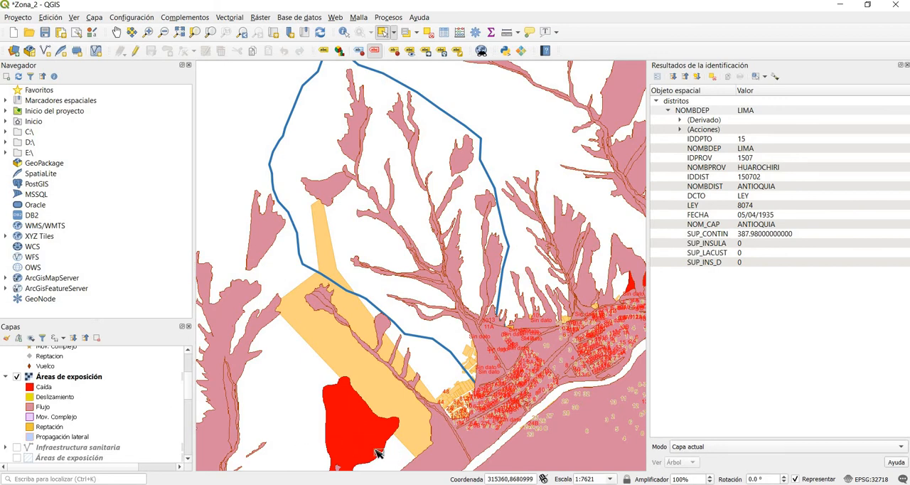
scroll(377, 453, "down", 2)
scroll(433, 428, "up", 2)
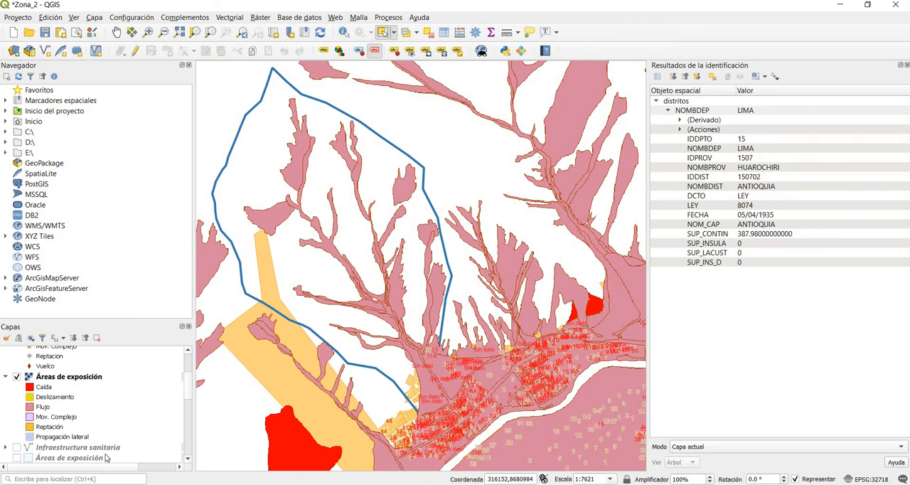
scroll(420, 424, "up", 1)
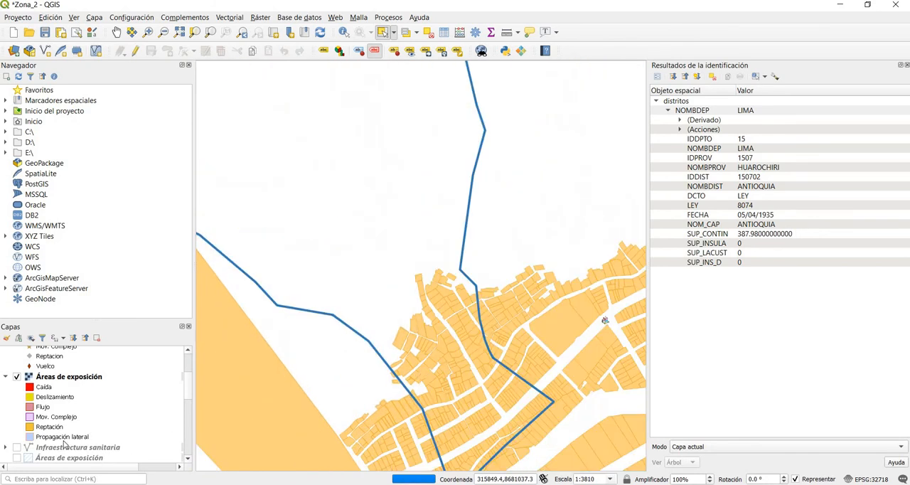
Step: Move the Predios Urbanos layer above Geomorfología in the layer order
scroll(59, 446, "down", 3)
scroll(59, 446, "down", 4)
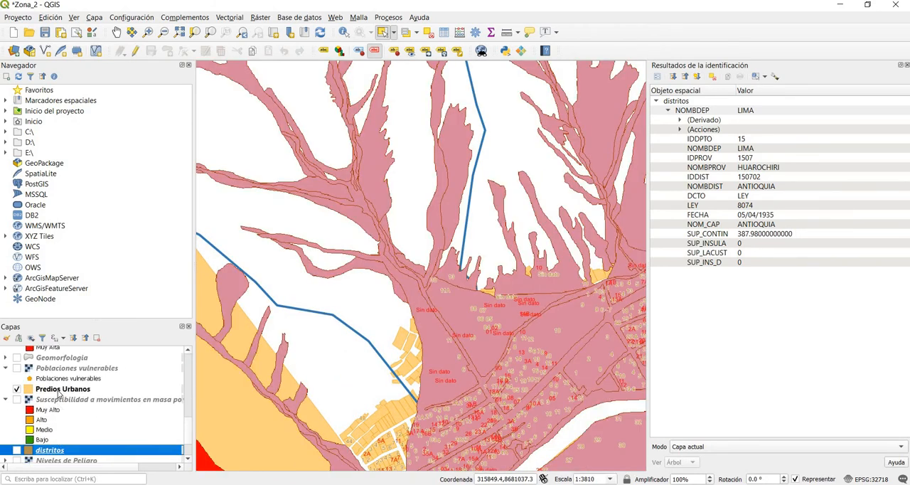
left_click(64, 389)
scroll(57, 452, "up", 3)
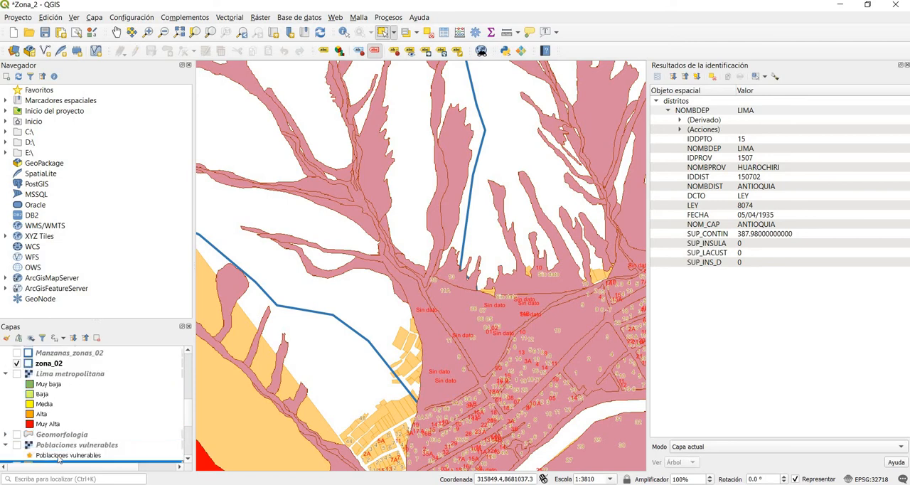
scroll(61, 448, "down", 2)
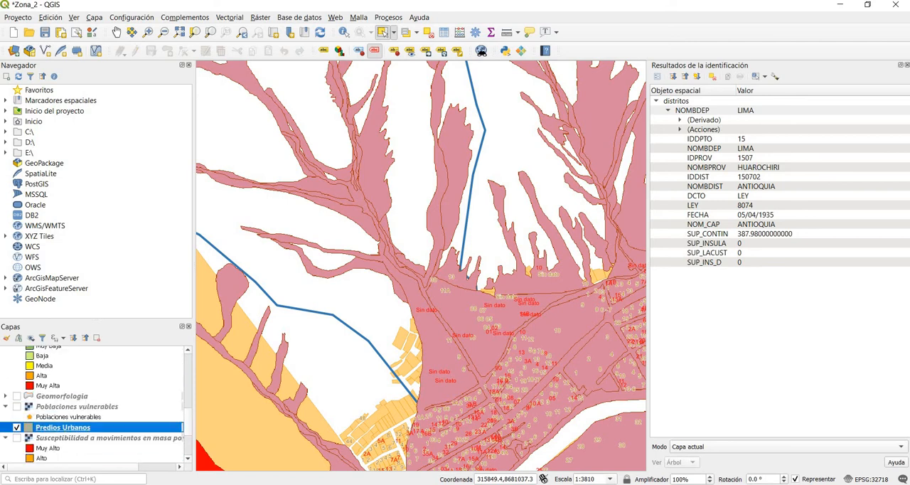
scroll(54, 446, "up", 2)
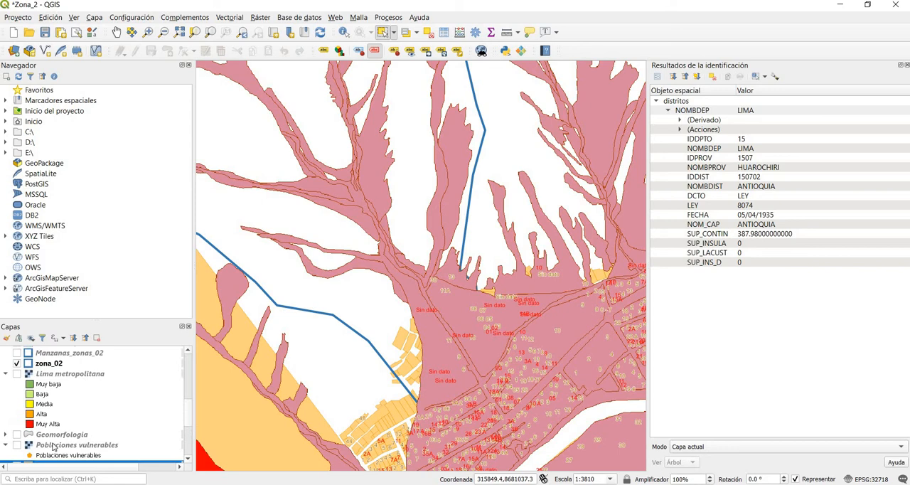
scroll(53, 446, "down", 2)
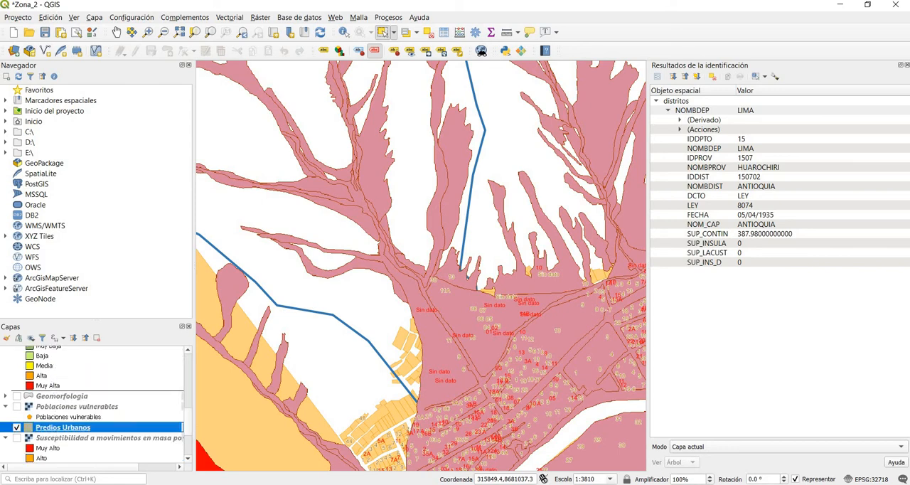
left_click_drag(53, 428, 57, 398)
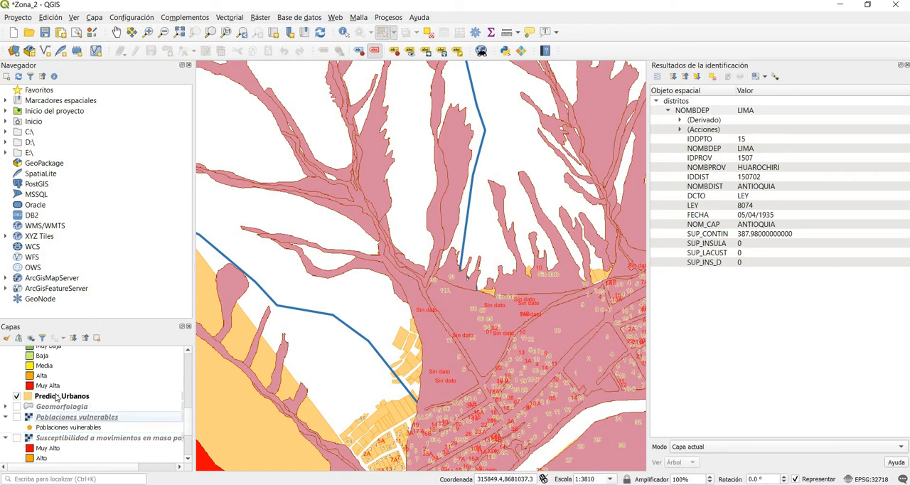
Step: Move the Predios Urbanos layer further up the layer order, above zona_02
scroll(59, 418, "up", 3)
scroll(60, 428, "down", 2)
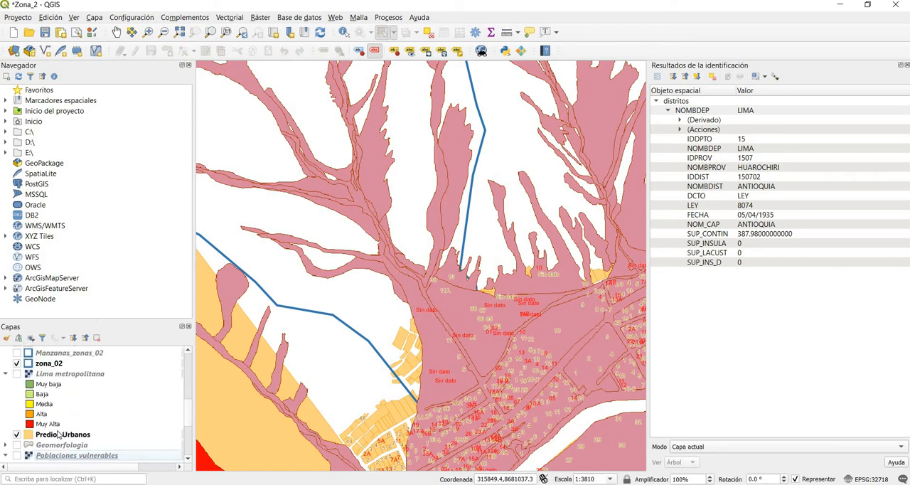
left_click_drag(63, 434, 77, 361)
scroll(82, 404, "up", 5)
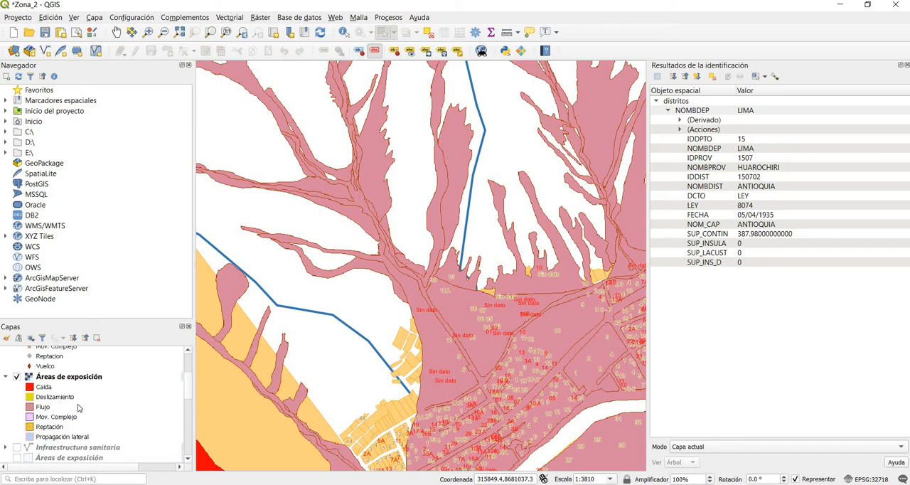
Step: Move the Predios Urbanos layer to the head of the layer order and examine its lots against the Flujo exposure areas
scroll(65, 415, "down", 4)
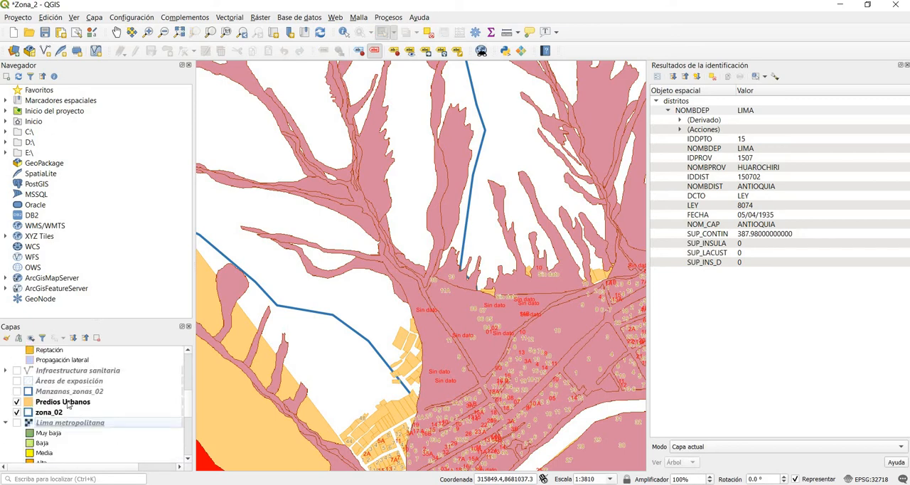
right_click(68, 402)
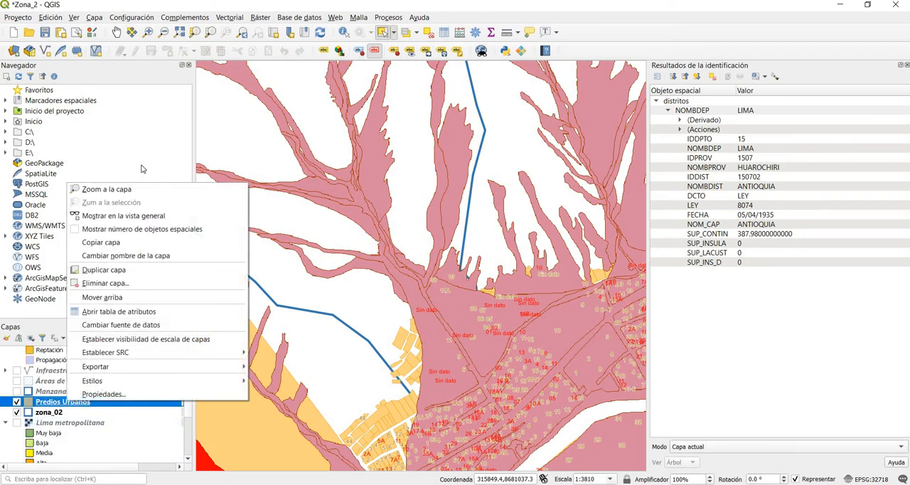
left_click(125, 285)
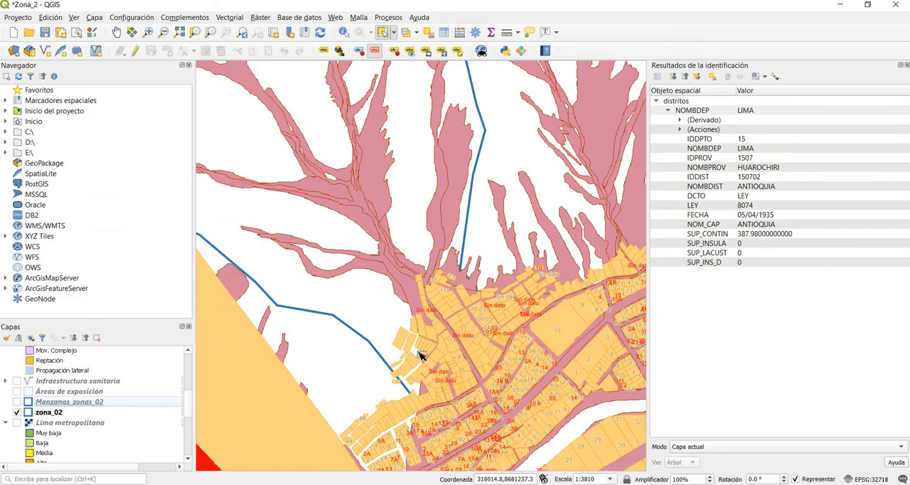
scroll(439, 354, "up", 2)
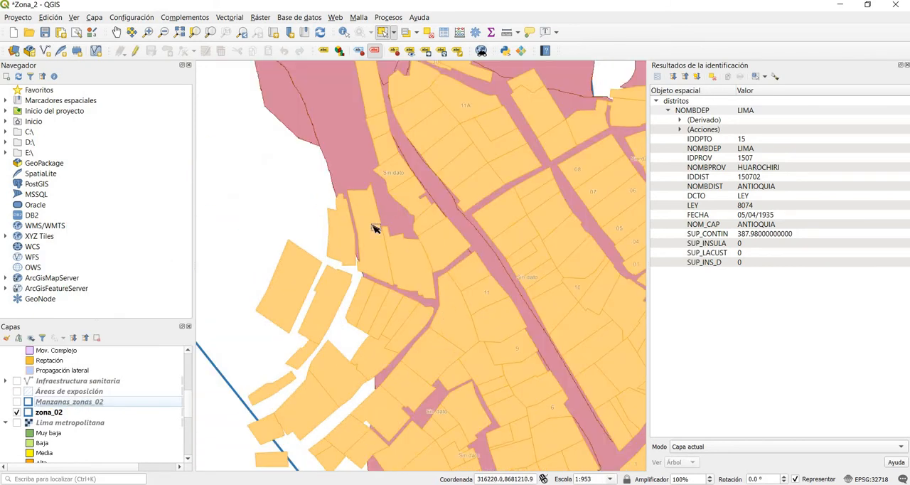
scroll(509, 253, "down", 1)
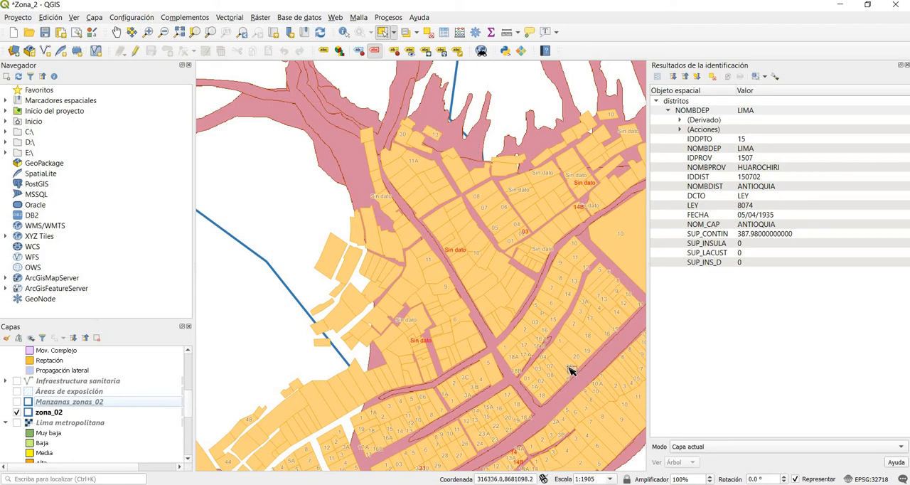
scroll(568, 368, "down", 1)
scroll(593, 380, "up", 1)
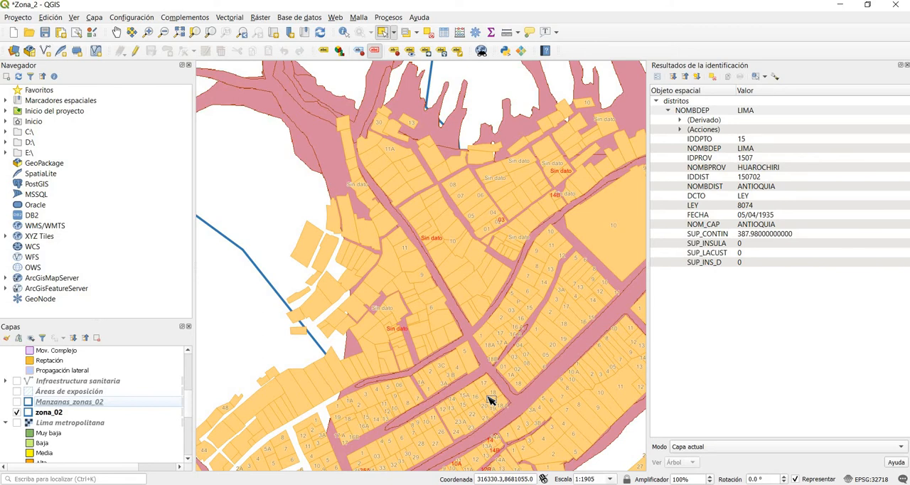
scroll(489, 400, "down", 1)
Step: Move the zona_02 layer above Predios Urbanos in the layer order and examine its boundary over the lots
left_click(88, 415)
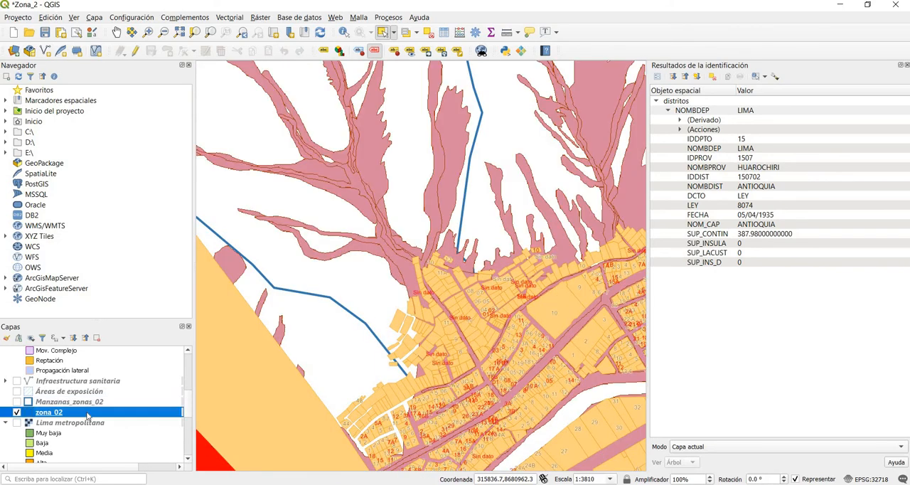
right_click(86, 416)
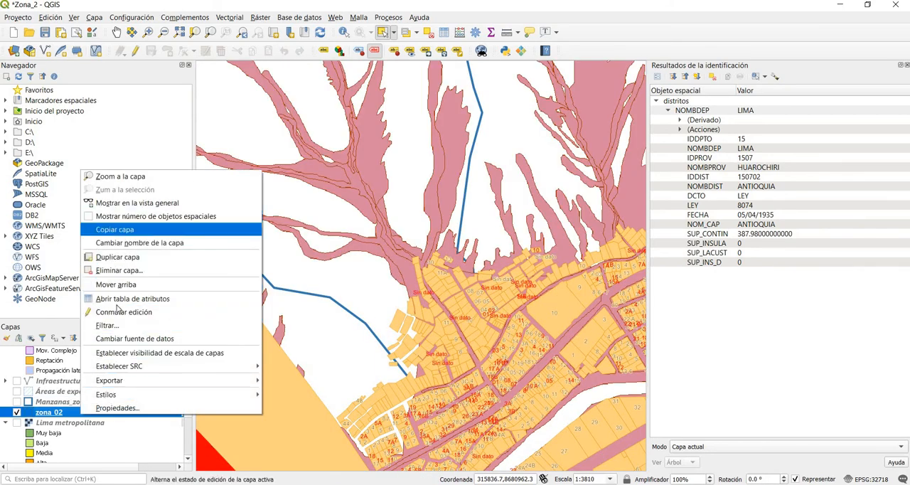
left_click(116, 284)
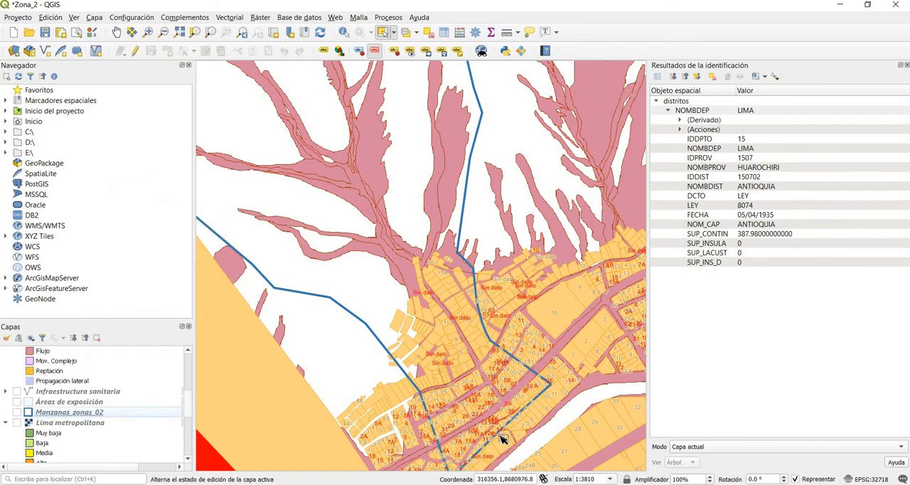
scroll(501, 438, "up", 1)
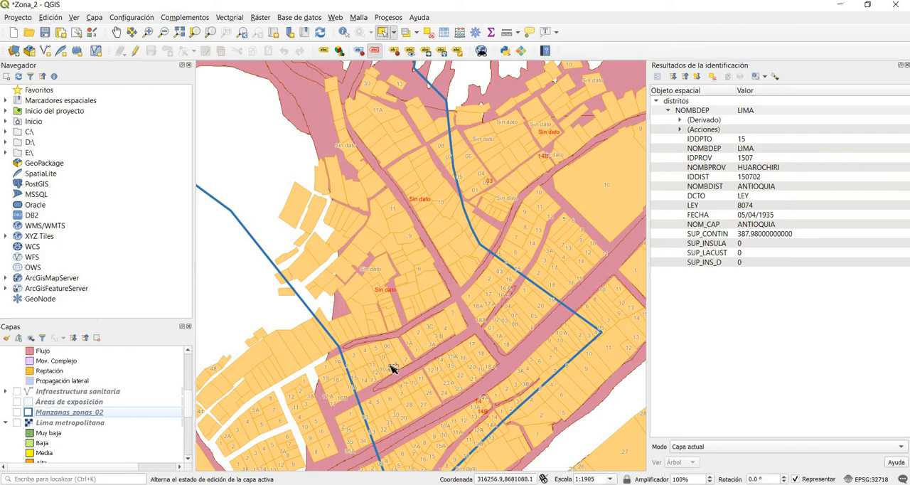
Step: Show the second Áreas de exposición layer, listed just above Establecimientos de Salud, and expand its classes
scroll(112, 431, "up", 2)
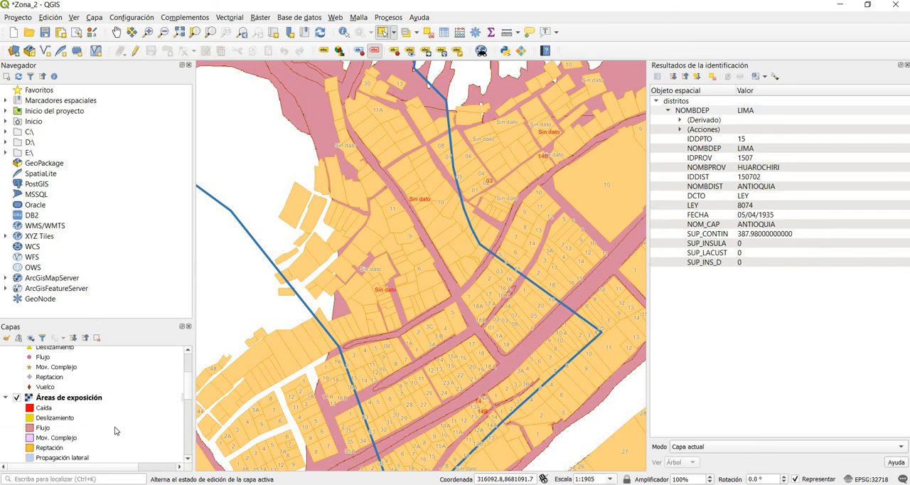
scroll(118, 426, "up", 4)
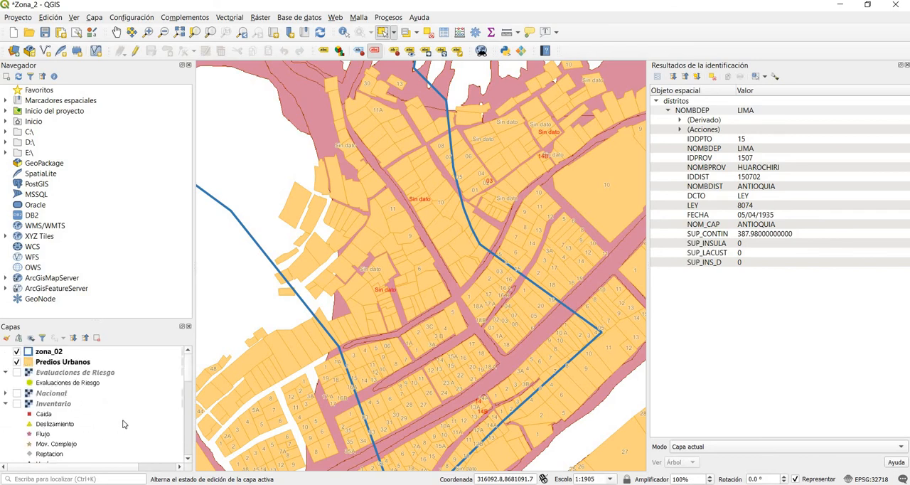
scroll(122, 423, "down", 10)
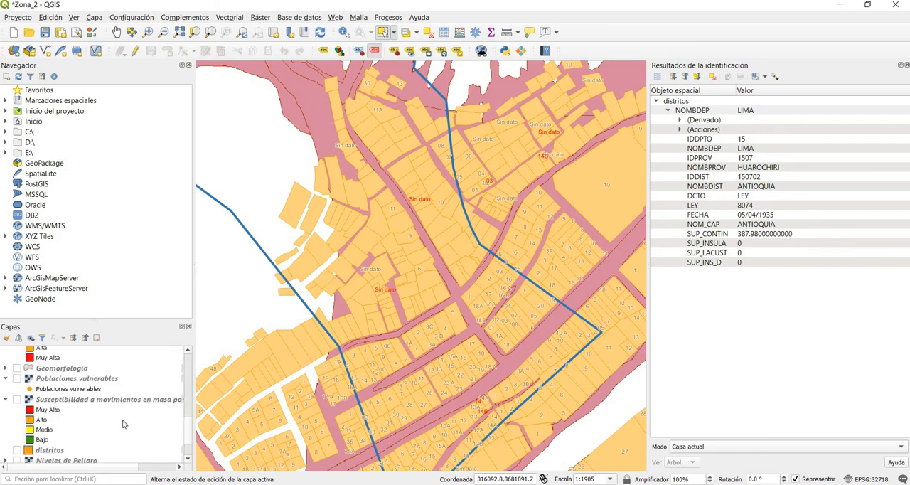
scroll(122, 424, "down", 1)
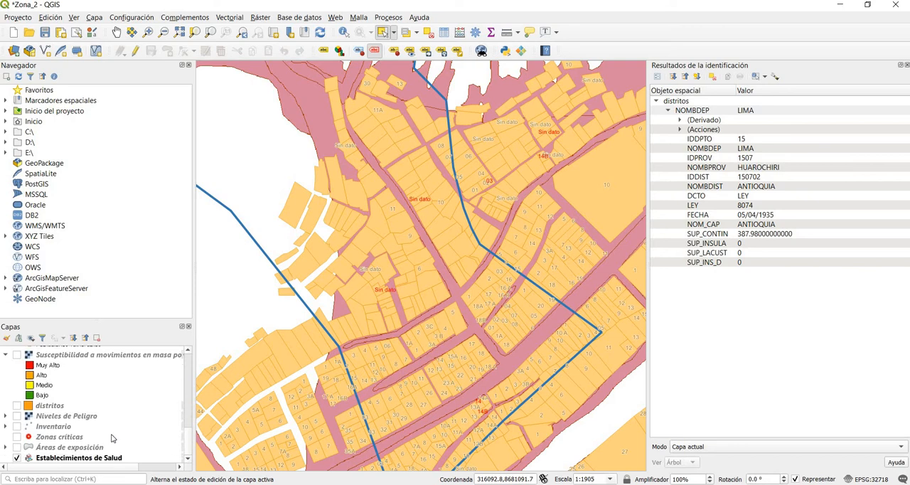
left_click(22, 449)
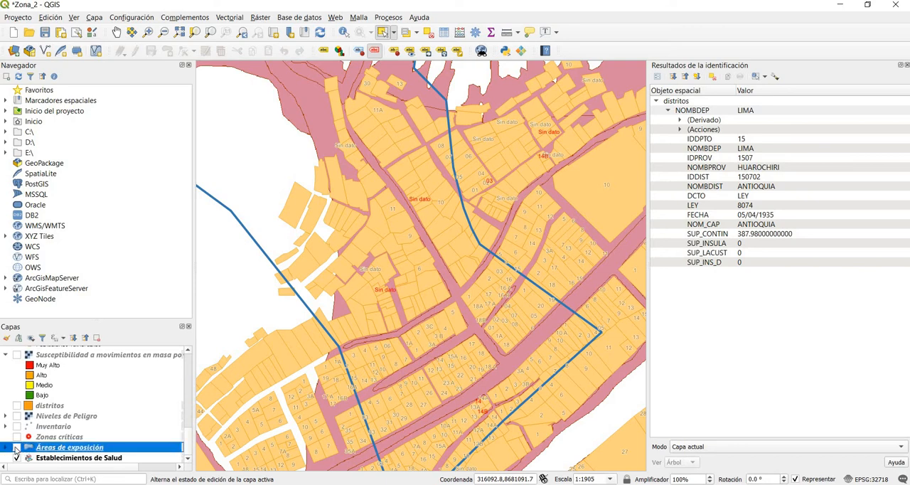
left_click(16, 447)
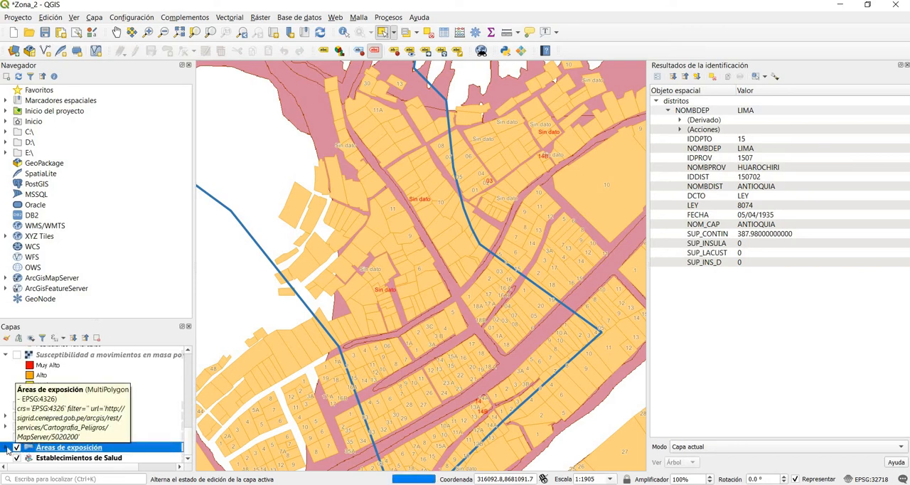
left_click(6, 447)
Step: Remove the Áreas de exposición layer listed below Zonas críticas from the project
scroll(52, 435, "down", 1)
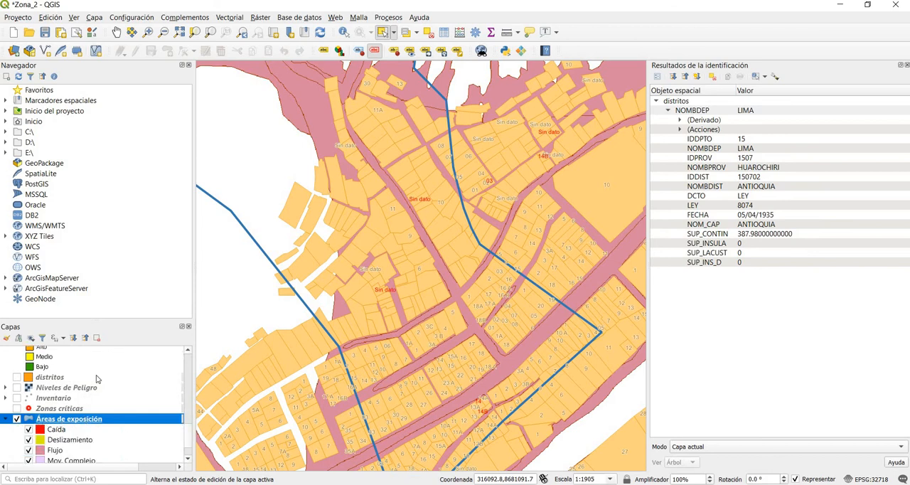
right_click(58, 418)
left_click(106, 302)
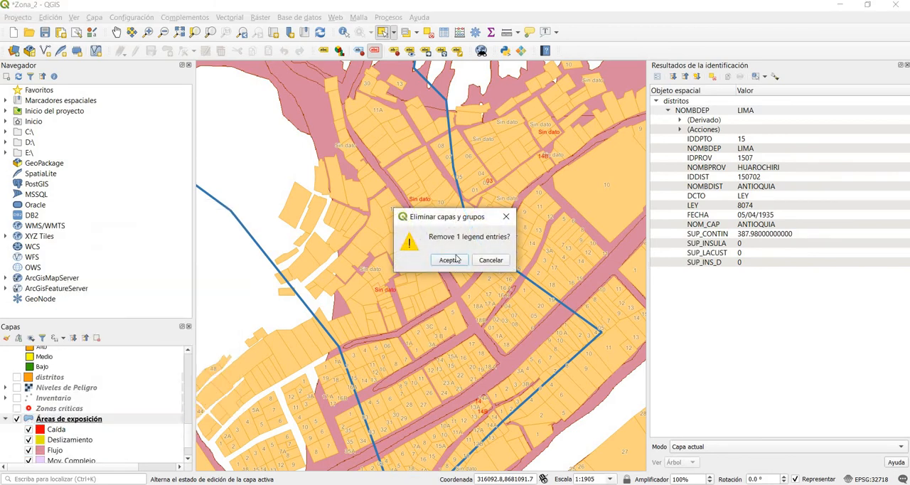
key("Return")
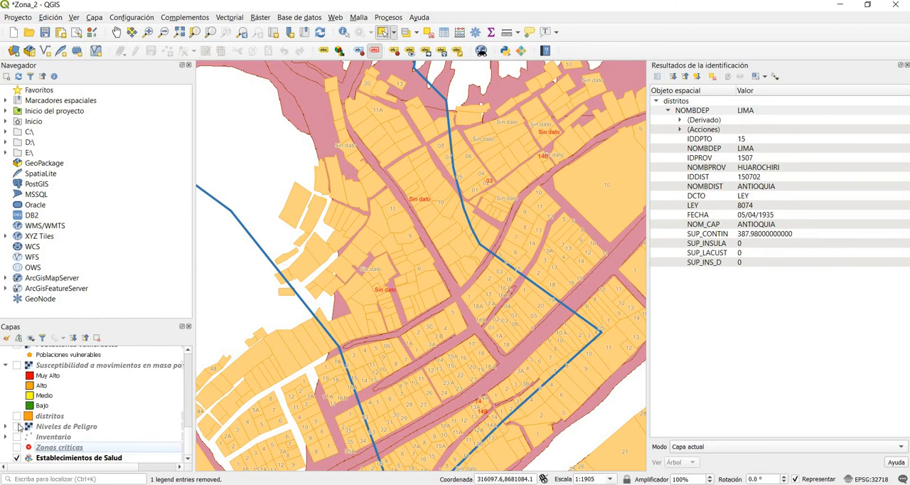
Step: Show the Niveles de Peligro layer with its classes expanded, and show the Inventario layer below it
left_click(17, 427)
left_click(5, 427)
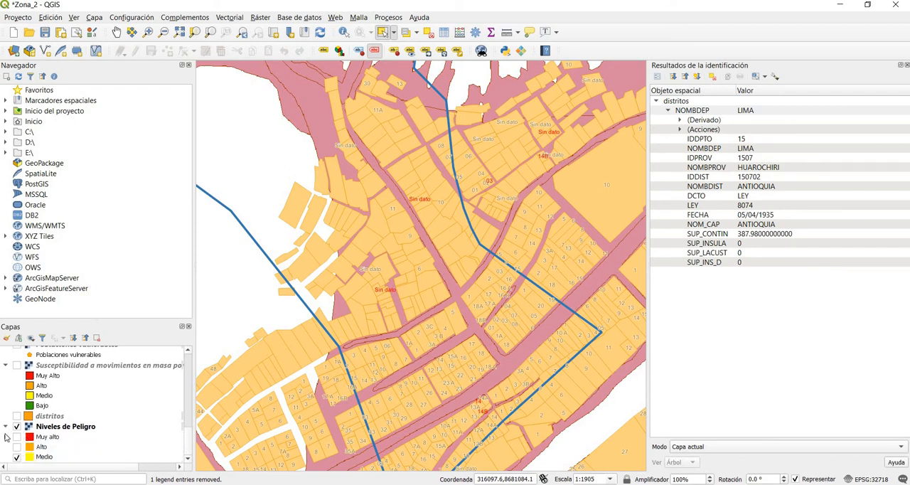
scroll(29, 418, "down", 2)
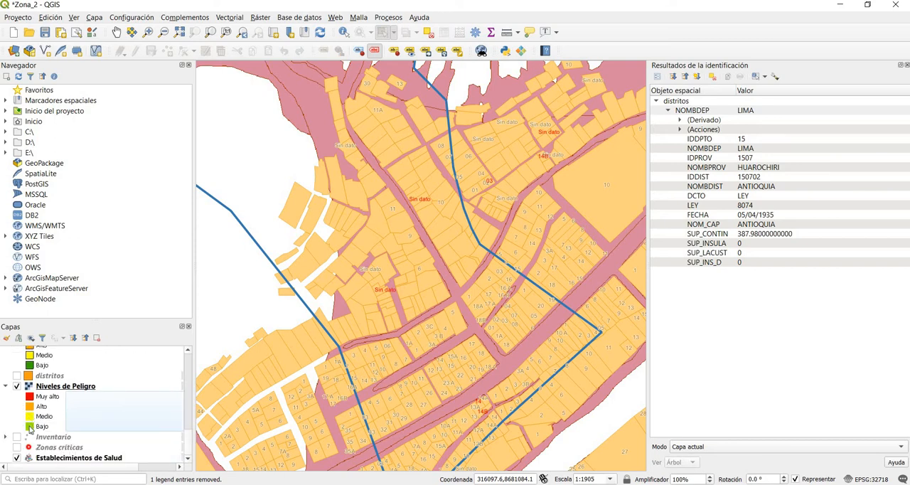
left_click(16, 437)
Step: Remove the Niveles de Peligro layer from the project
right_click(57, 388)
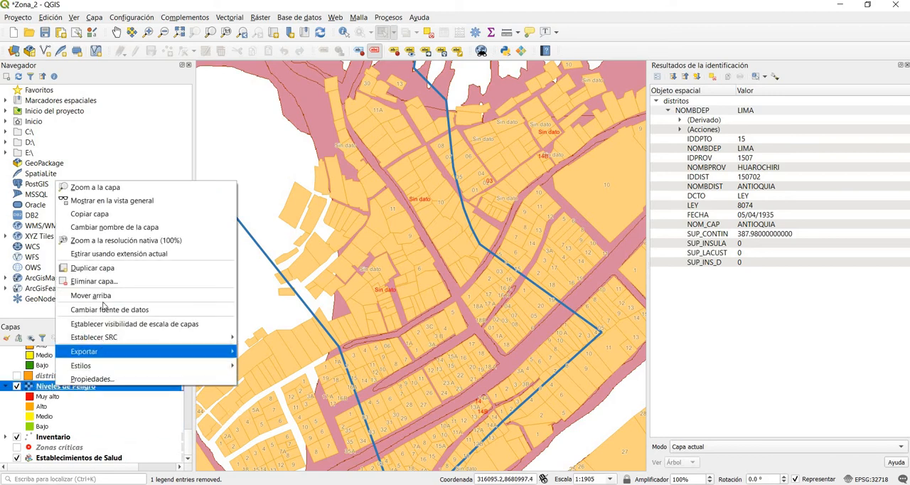
key("Return")
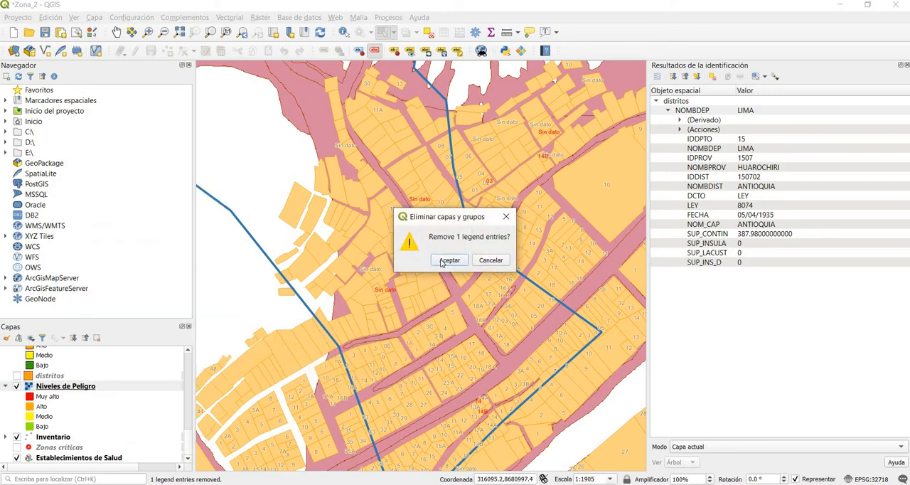
left_click(442, 261)
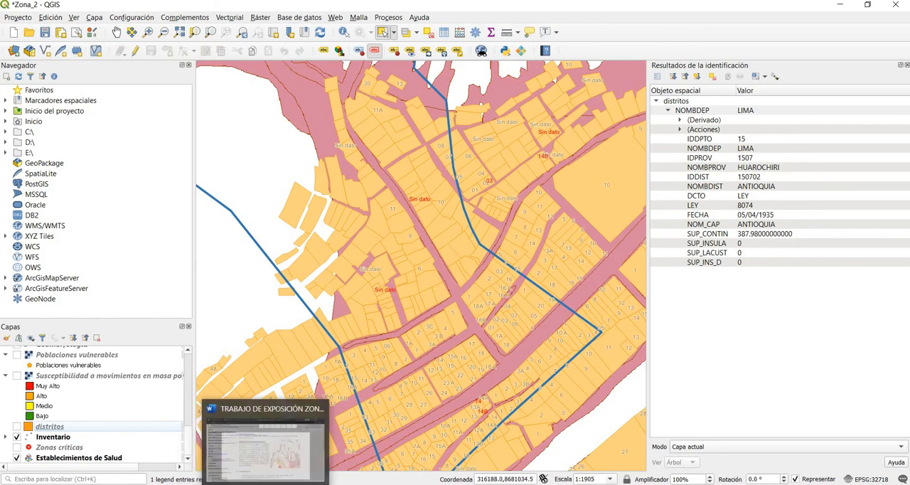
Step: Switch to the Word document, review the "Suceptibilidad" section with its list of susceptibility types, and return to QGIS
left_click(307, 482)
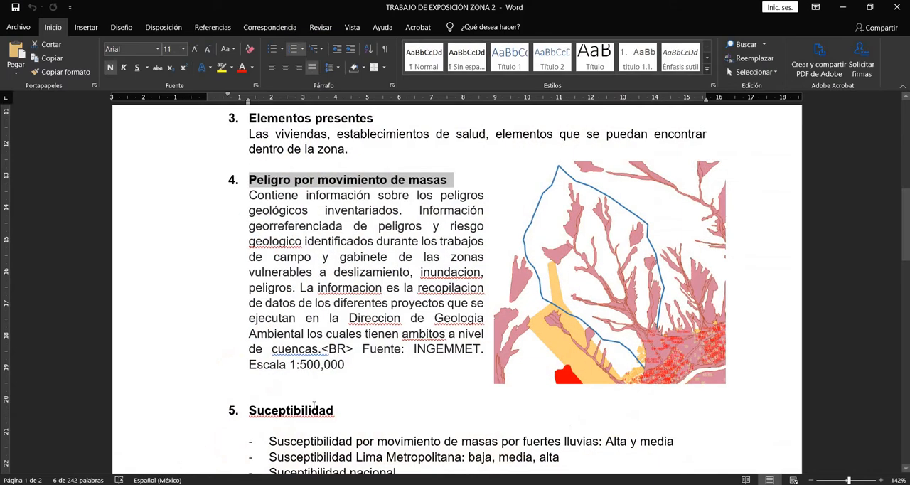
scroll(252, 298, "down", 3)
left_click_drag(249, 291, 422, 364)
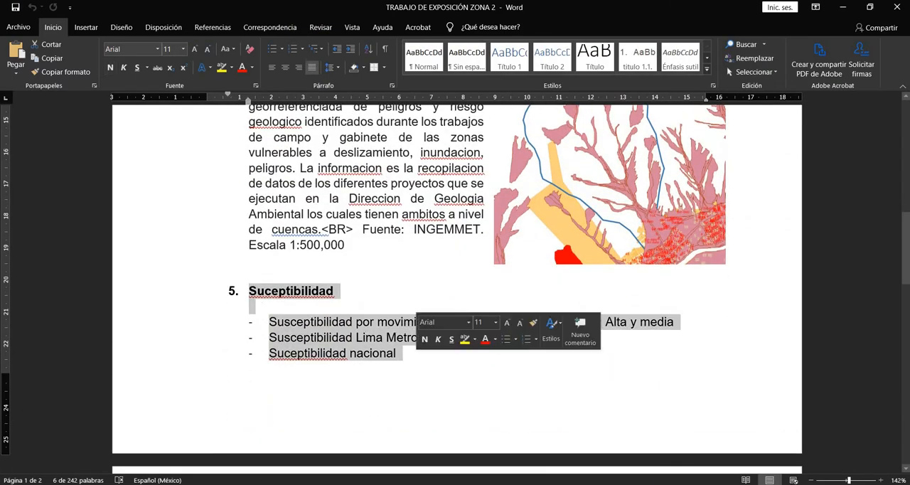
left_click(843, 7)
Step: Examine the urban lots at the mouth of the ravine inside zona_02 against the Flujo exposure areas
scroll(445, 240, "down", 1)
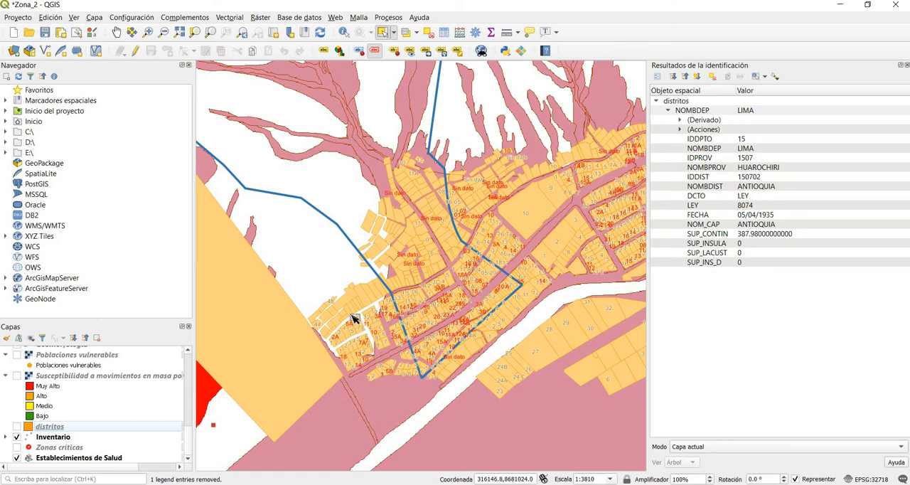
scroll(386, 181, "up", 2)
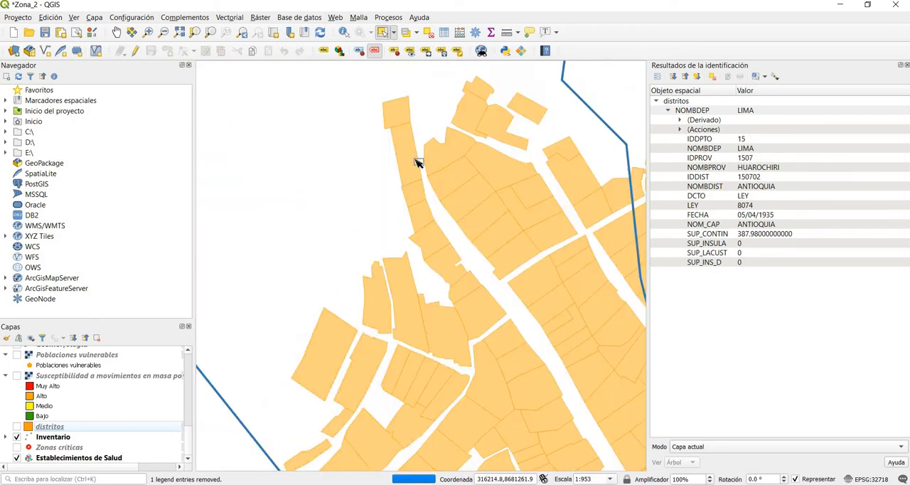
scroll(449, 183, "down", 1)
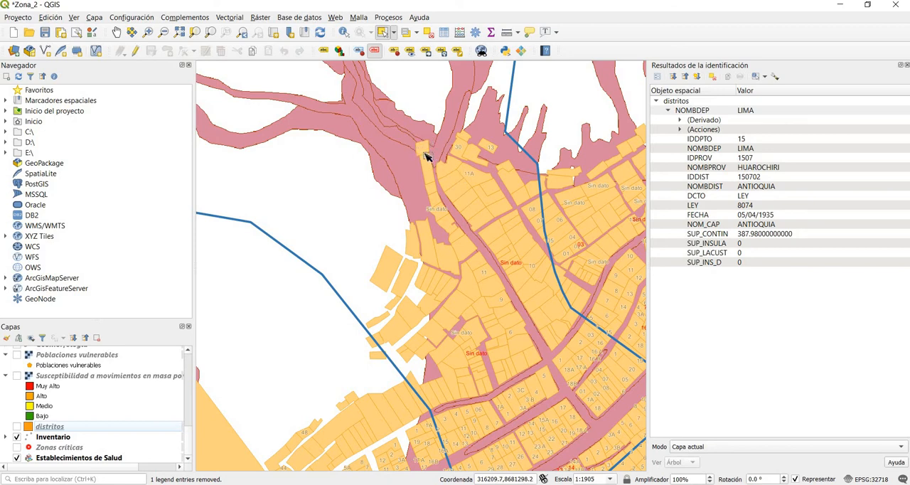
scroll(423, 142, "up", 5)
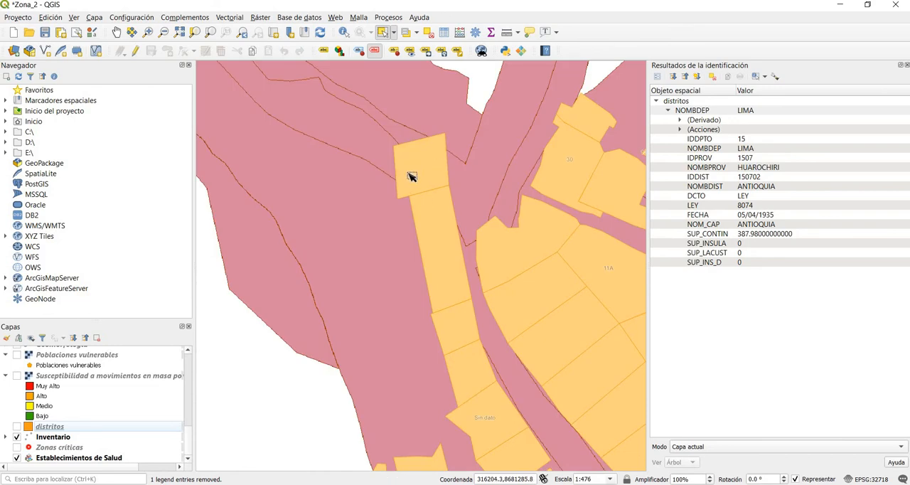
scroll(447, 240, "down", 1)
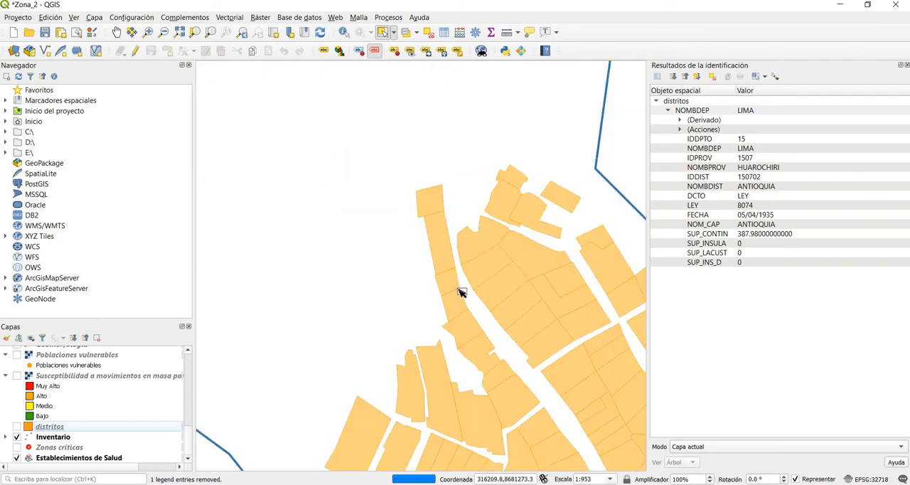
scroll(461, 289, "down", 1)
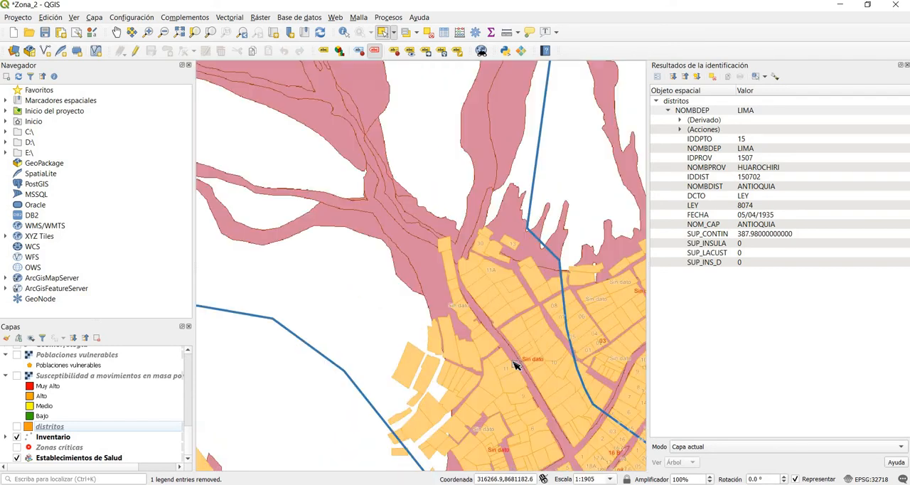
Step: Show the Poblaciones vulnerables layer over the study zone
scroll(517, 364, "down", 1)
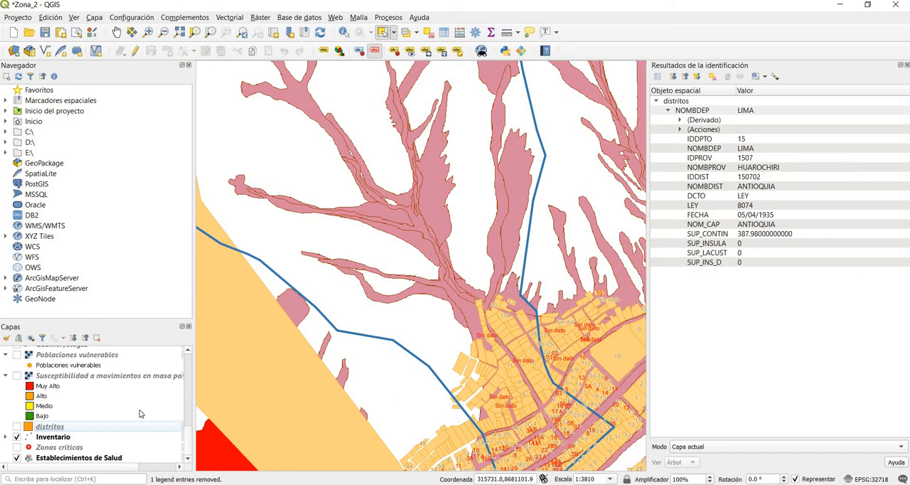
scroll(140, 413, "up", 1)
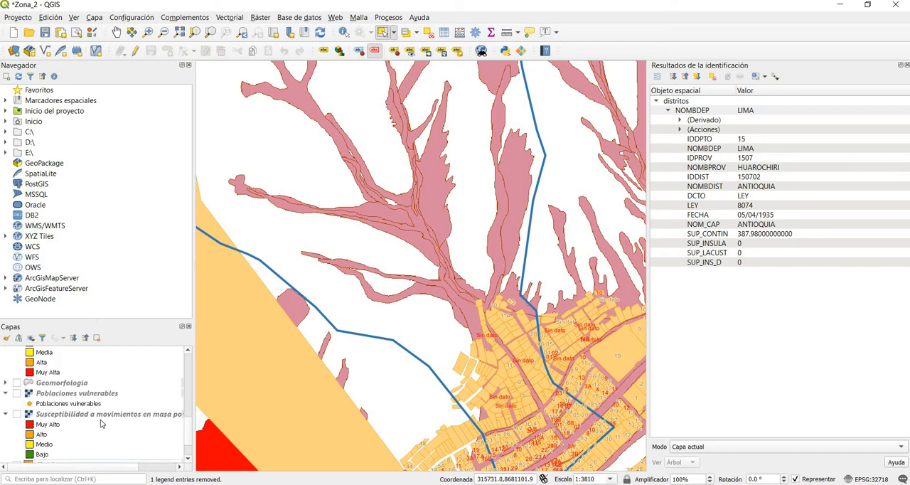
left_click(16, 393)
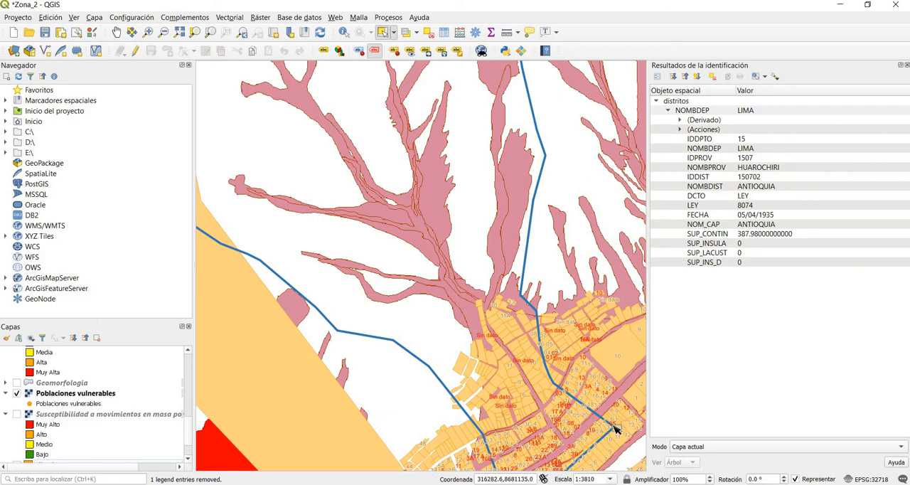
Step: Move the Poblaciones vulnerables layer to the top of the layer order
scroll(615, 428, "down", 1)
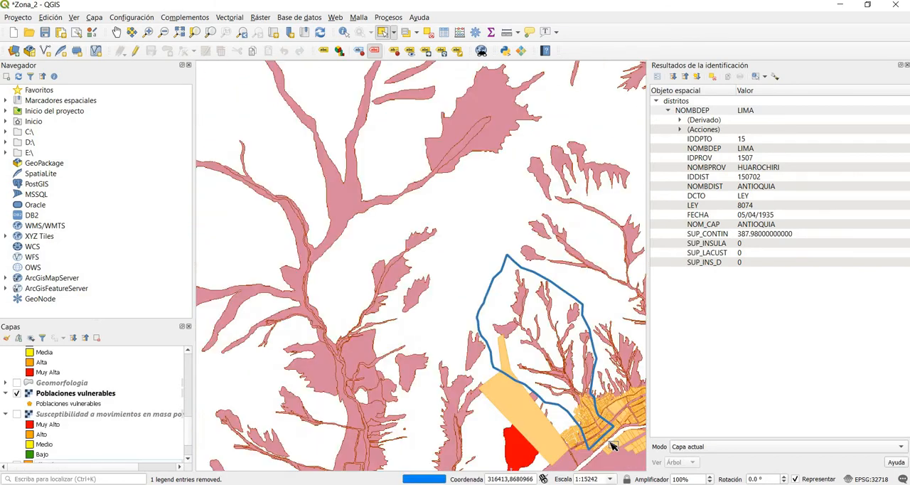
scroll(613, 446, "up", 1)
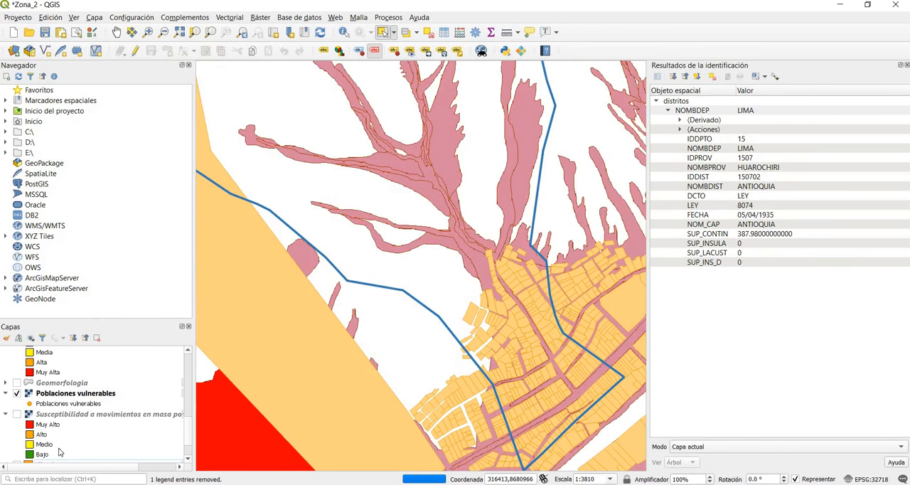
right_click(49, 396)
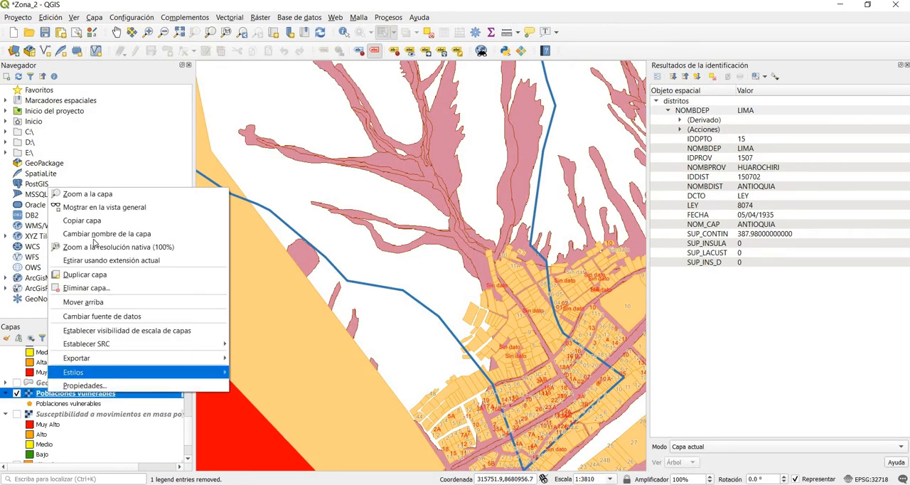
left_click(97, 302)
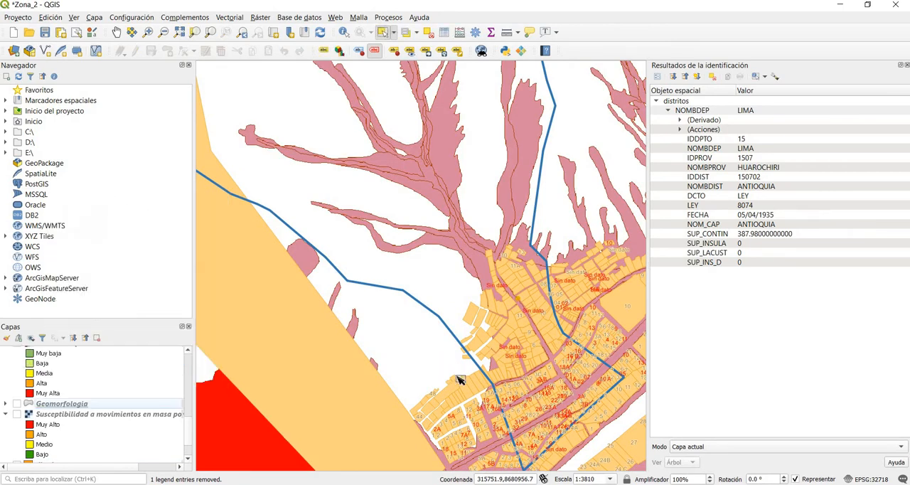
Step: Examine the vulnerable population points and urban lots inside zona_02 against the Flujo exposure areas
scroll(517, 303, "up", 1)
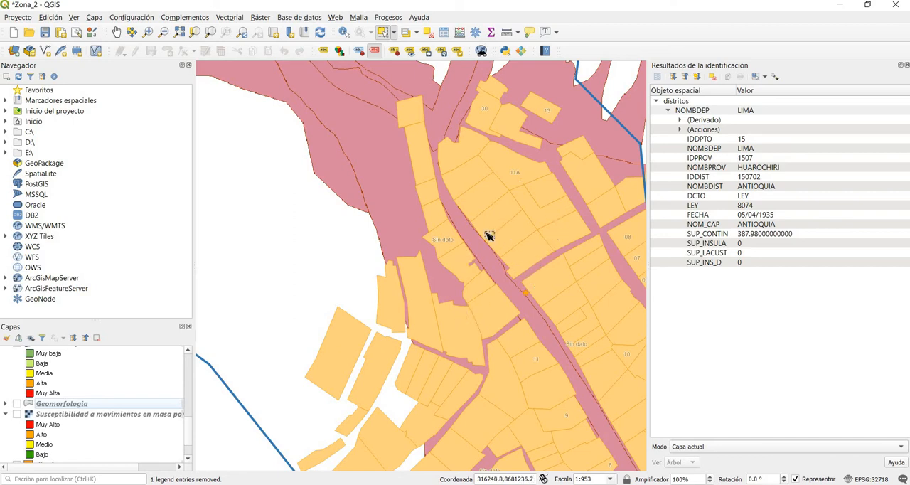
scroll(554, 319, "down", 1)
scroll(597, 414, "down", 1)
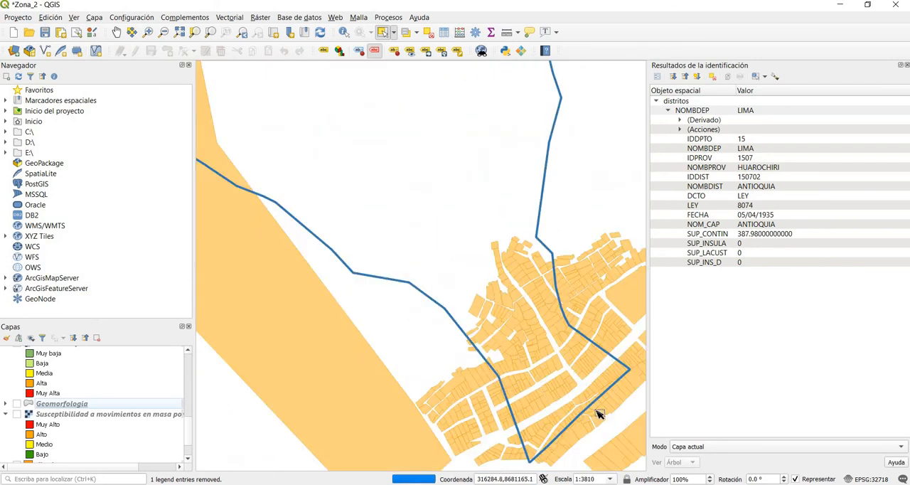
scroll(597, 414, "up", 1)
scroll(497, 338, "up", 1)
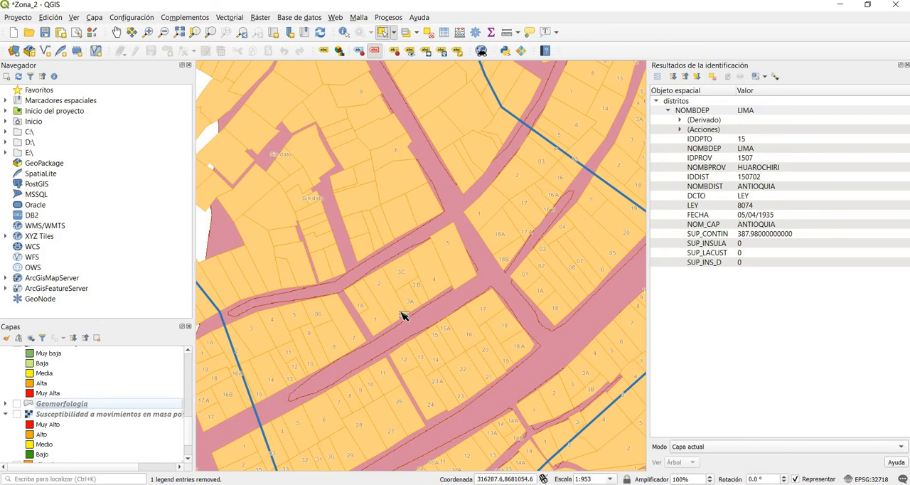
scroll(402, 315, "up", 1)
scroll(402, 316, "down", 1)
scroll(402, 316, "down", 1)
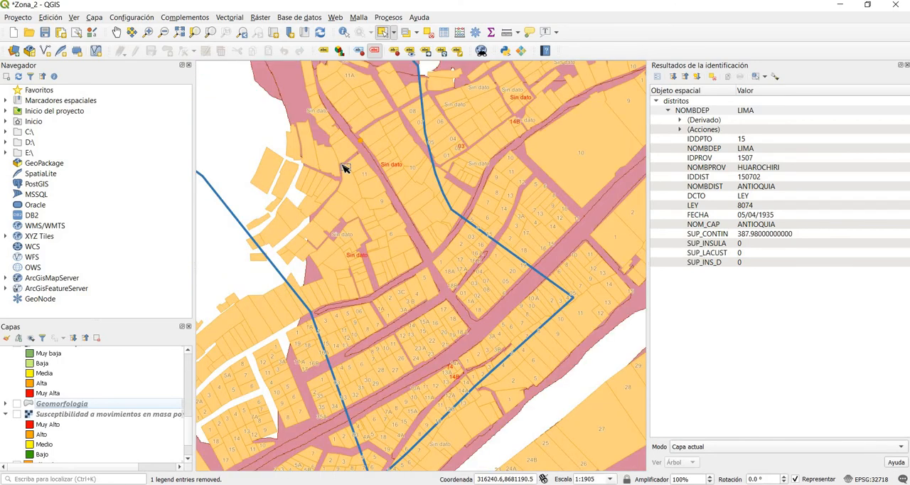
scroll(343, 167, "down", 1)
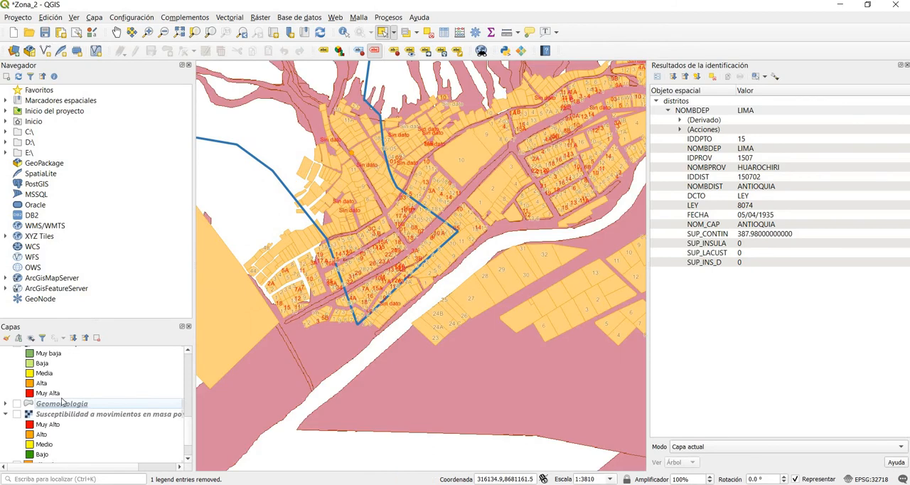
Step: Show the layer for mass-movement susceptibility due to heavy rains and hide the Áreas de exposición layer
scroll(61, 402, "down", 2)
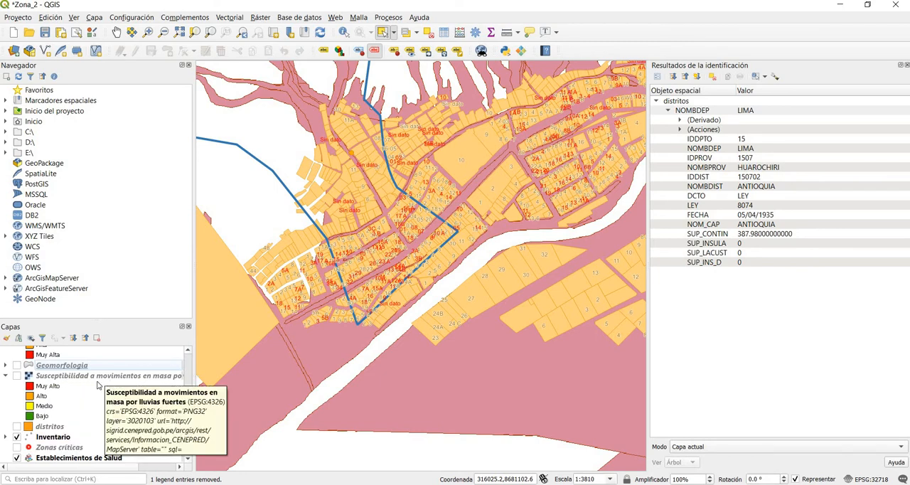
left_click(16, 376)
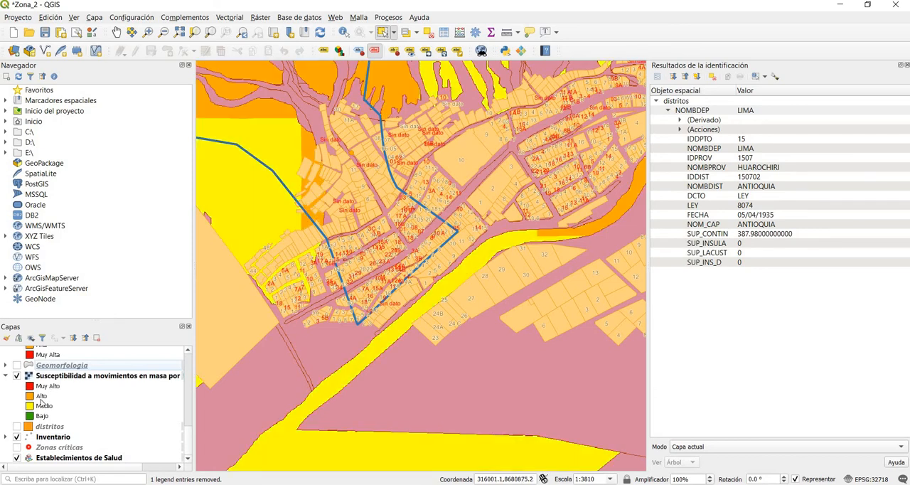
scroll(41, 403, "up", 6)
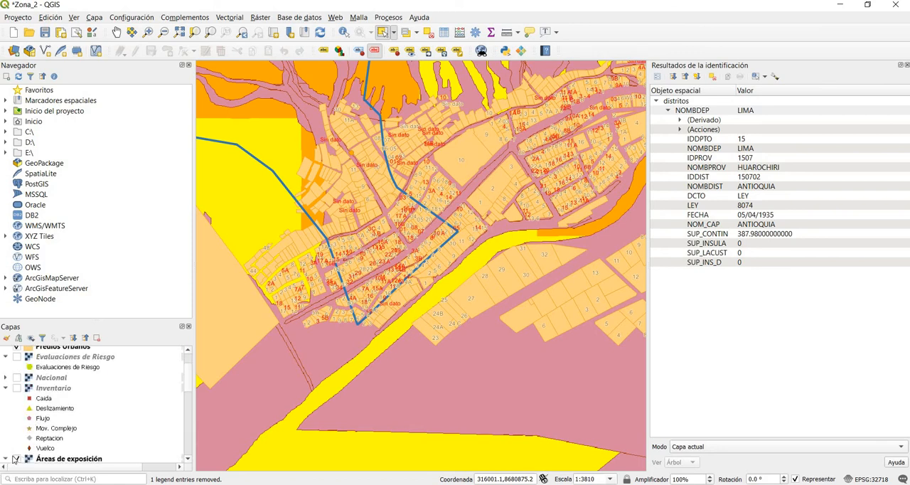
left_click(16, 459)
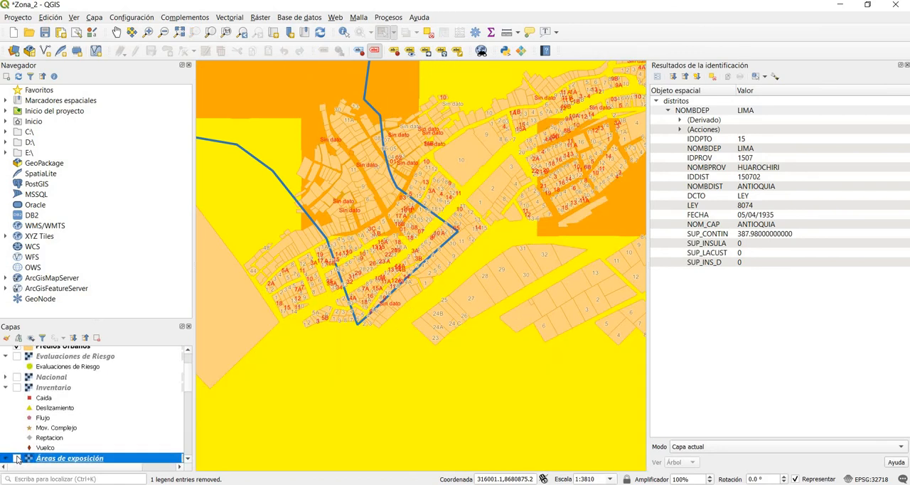
Step: Examine the heavy-rain mass-movement susceptibility levels over the urban lots of zona_02 against the layer's legend
scroll(349, 138, "up", 1)
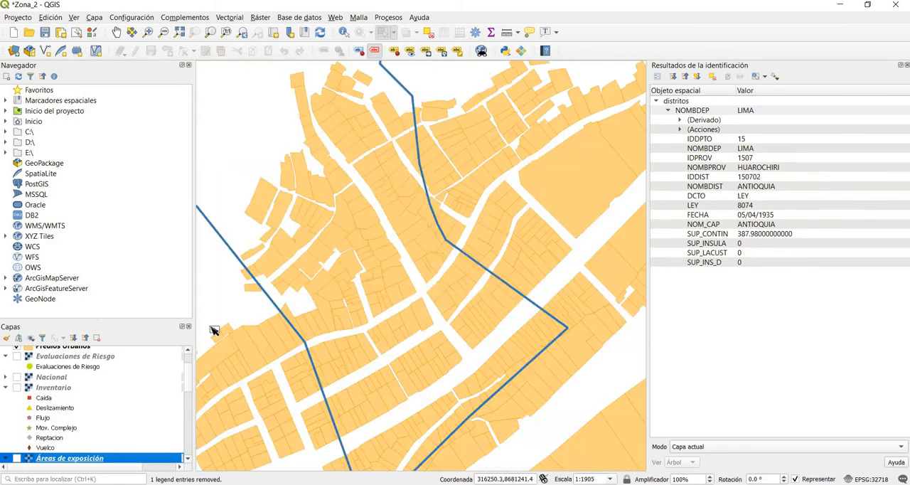
scroll(91, 398, "down", 5)
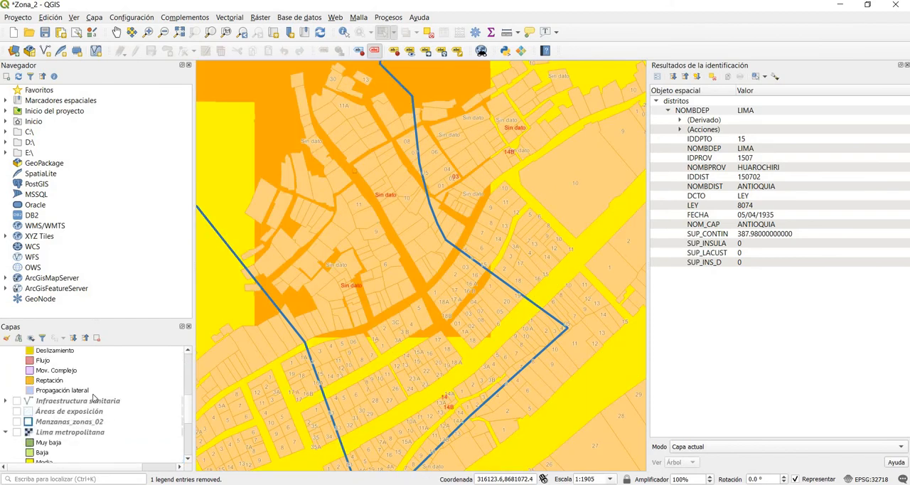
scroll(92, 398, "up", 1)
scroll(389, 270, "up", 1)
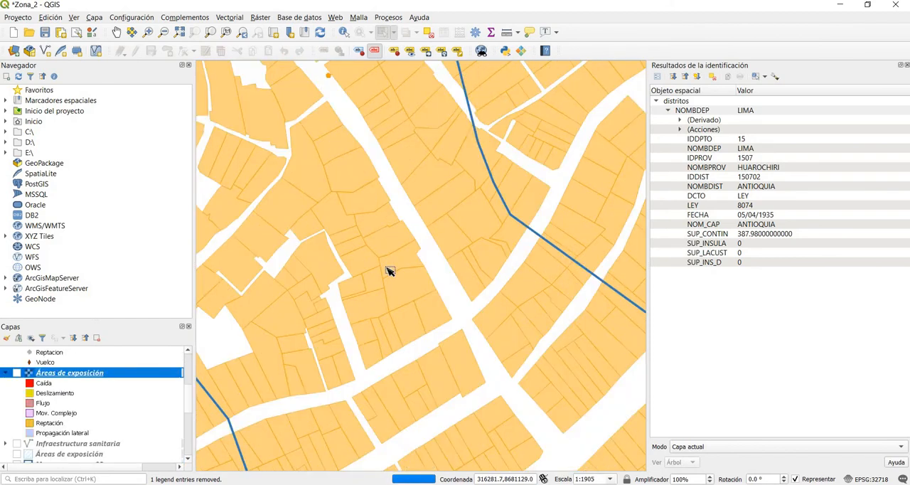
scroll(390, 271, "down", 1)
scroll(130, 389, "up", 5)
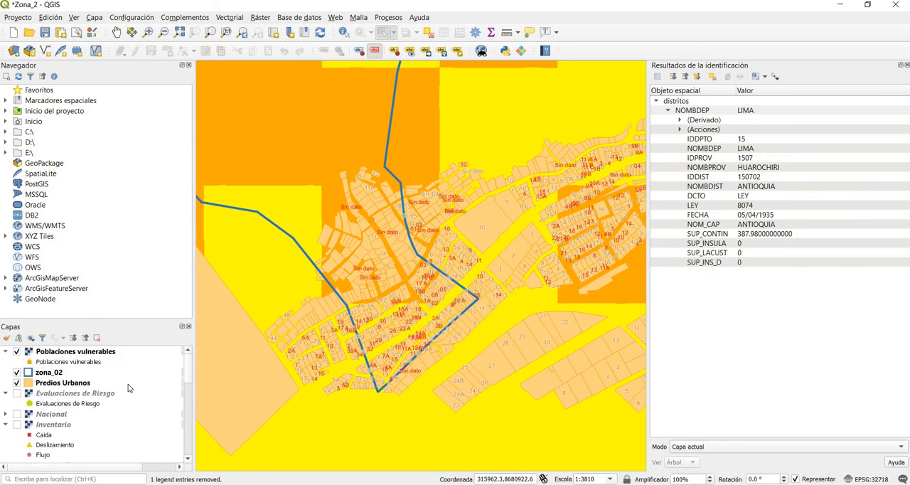
scroll(130, 387, "down", 5)
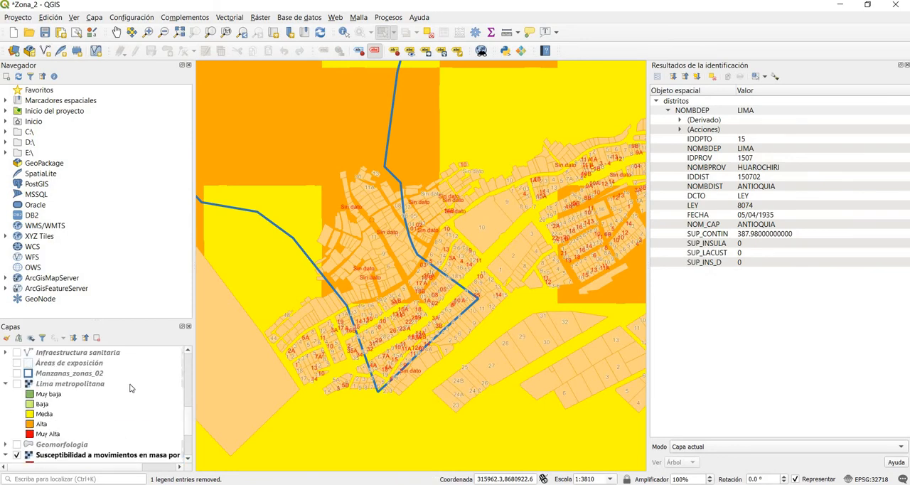
scroll(130, 387, "down", 6)
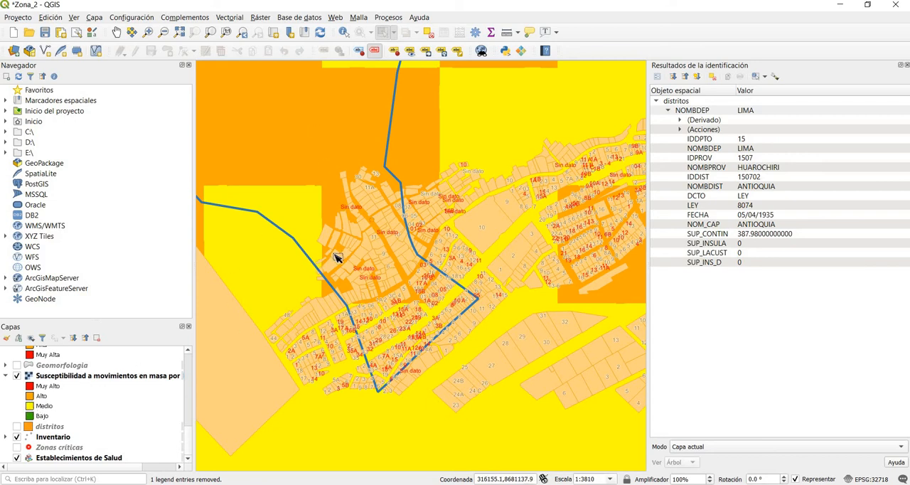
scroll(335, 258, "down", 1)
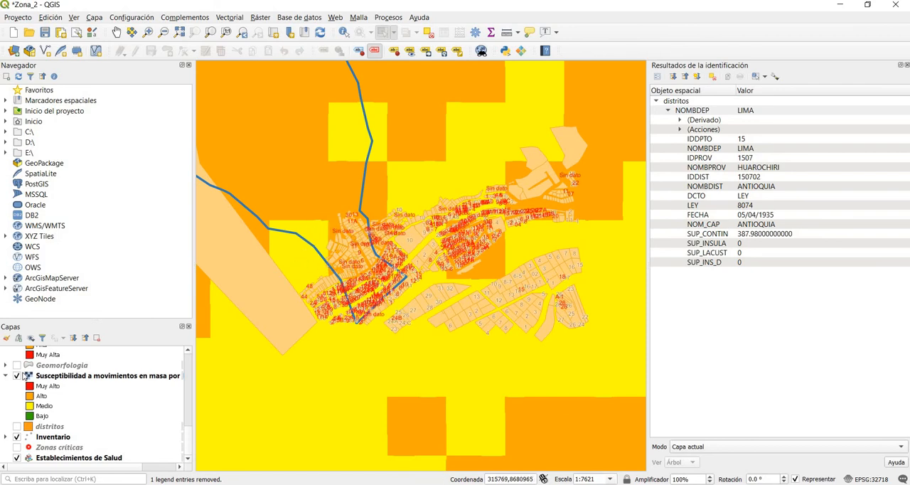
Step: Hide the heavy-rain mass-movement susceptibility layer and collapse its legend
left_click(13, 376)
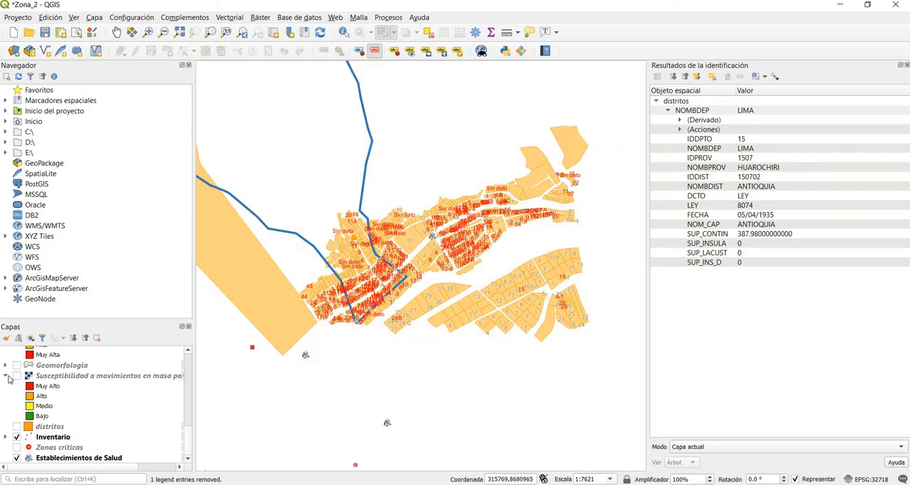
left_click(6, 375)
Step: Display the Nacional layer briefly to check its levels over zona_02, and hide it again
scroll(40, 417, "up", 3)
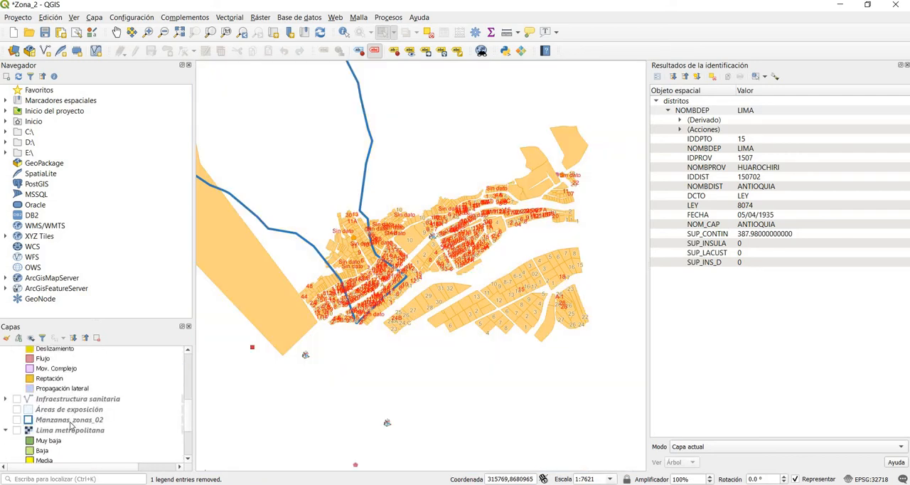
scroll(70, 424, "up", 5)
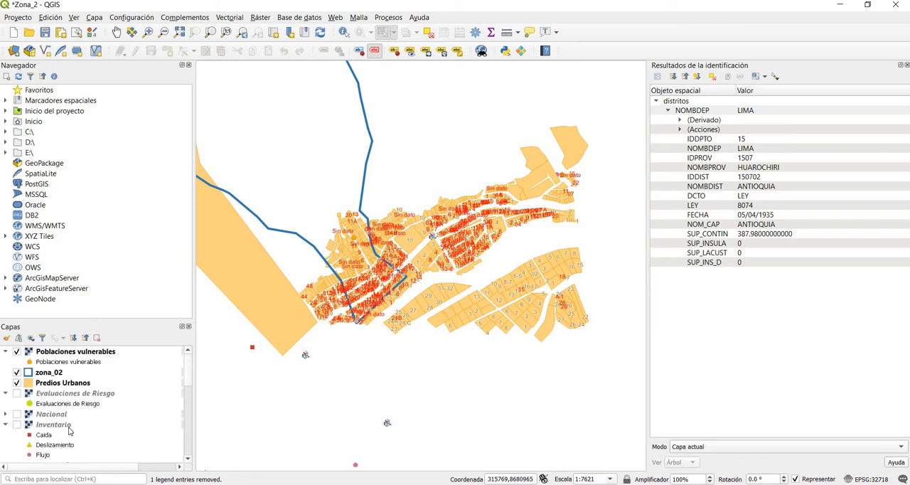
scroll(69, 425, "down", 2)
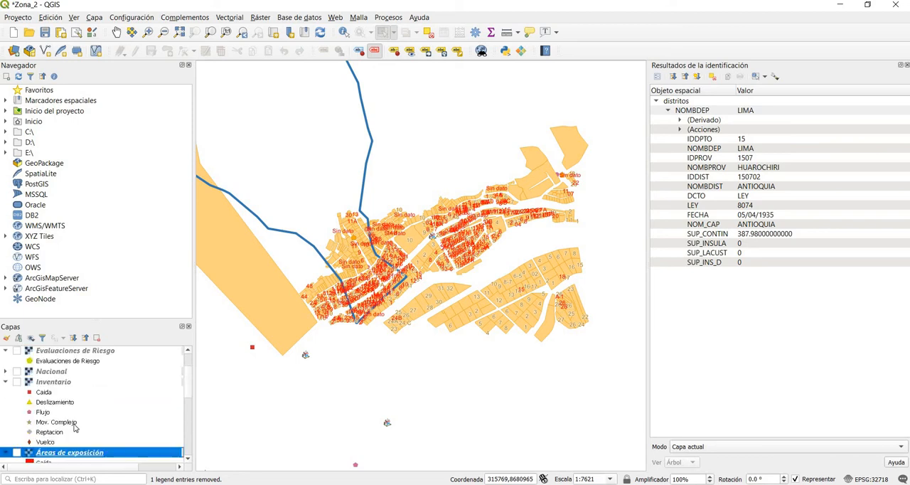
scroll(72, 425, "down", 2)
scroll(74, 426, "up", 2)
scroll(74, 427, "up", 2)
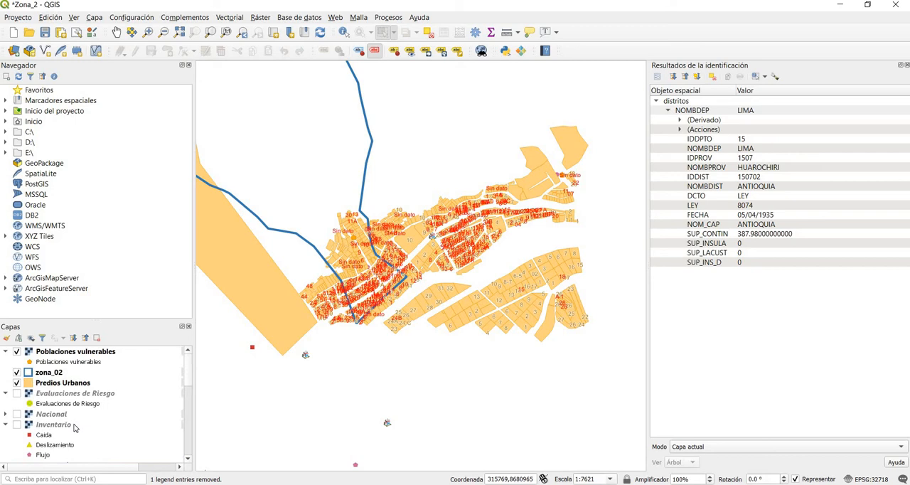
left_click(16, 414)
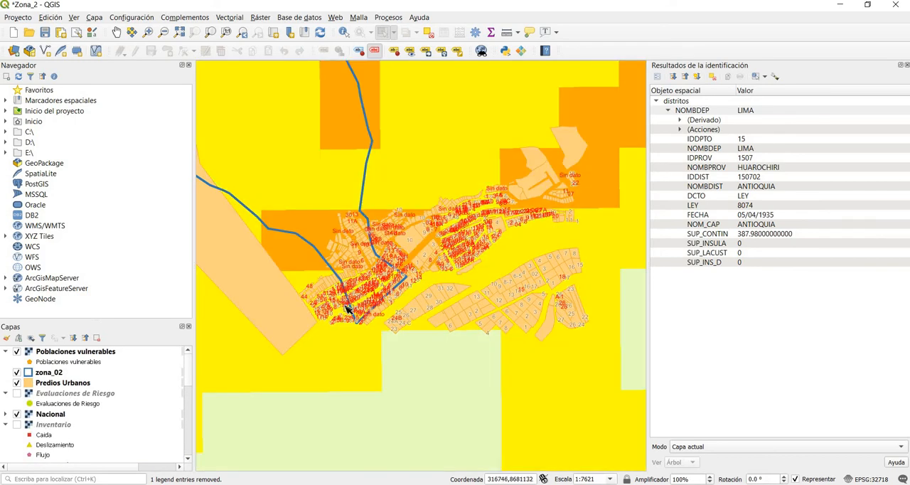
left_click(16, 413)
Step: Show the Lima metropolitana layer and examine its levels over the urban lots and slopes of zona_02
scroll(13, 420, "down", 3)
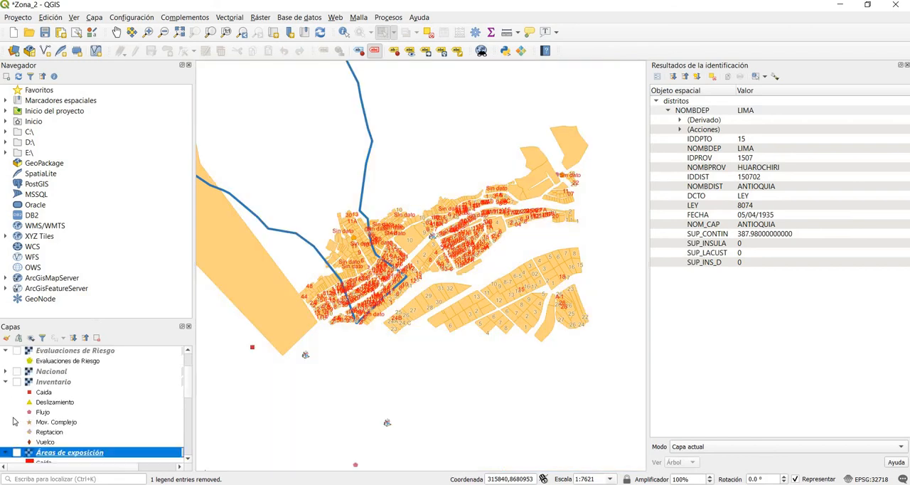
scroll(16, 419, "down", 5)
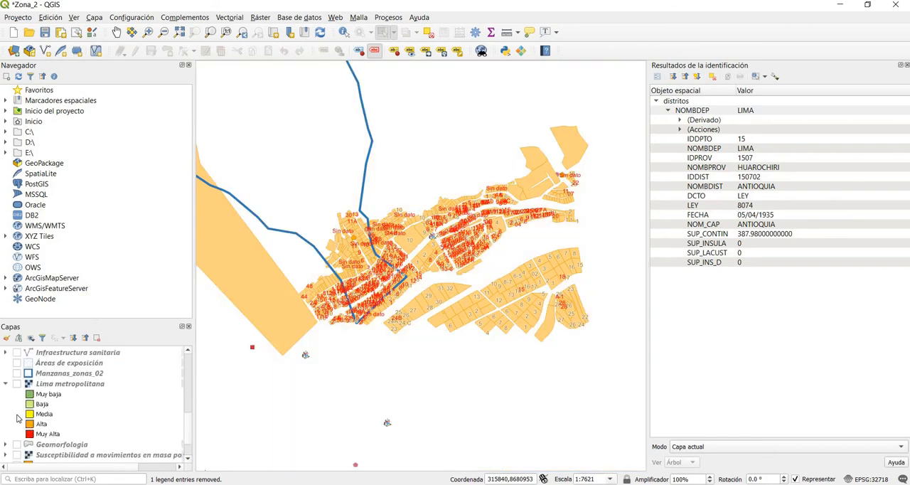
scroll(17, 418, "down", 2)
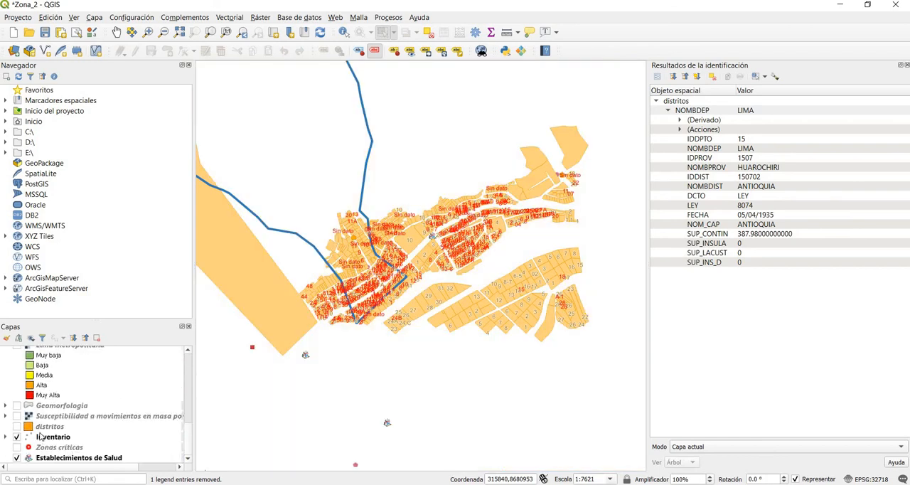
scroll(40, 435, "up", 2)
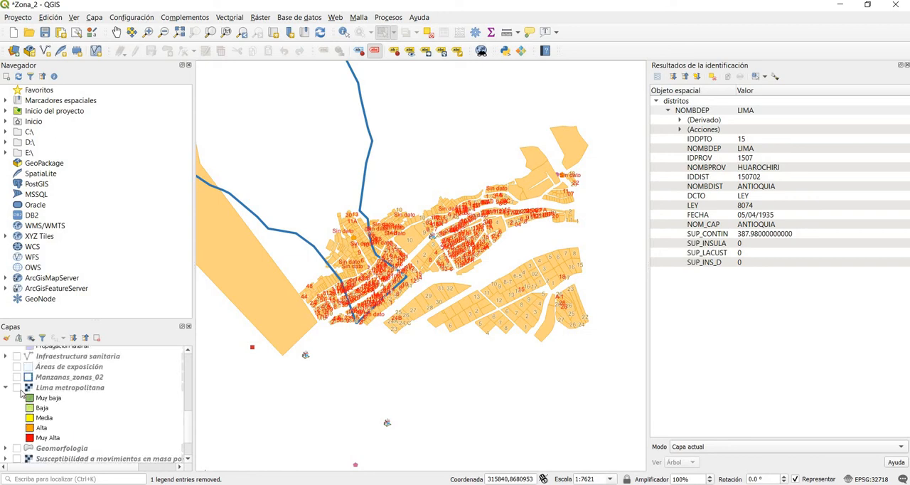
left_click(16, 388)
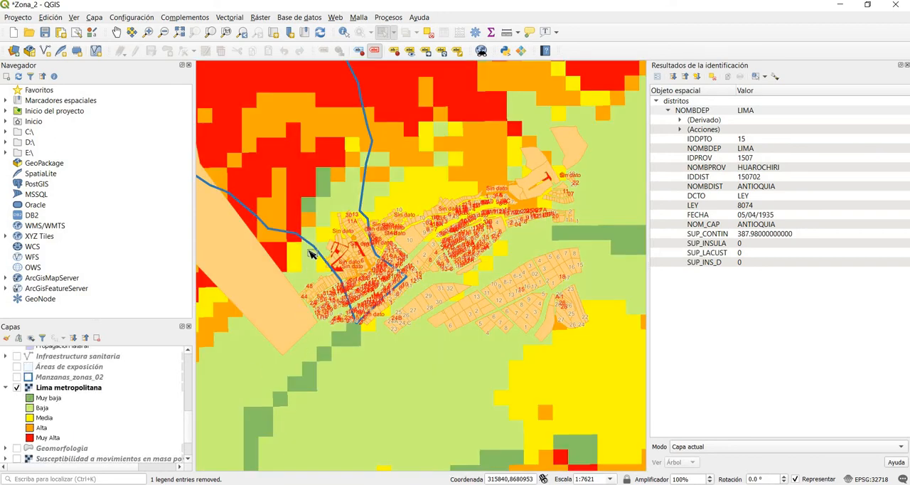
scroll(310, 249, "up", 2)
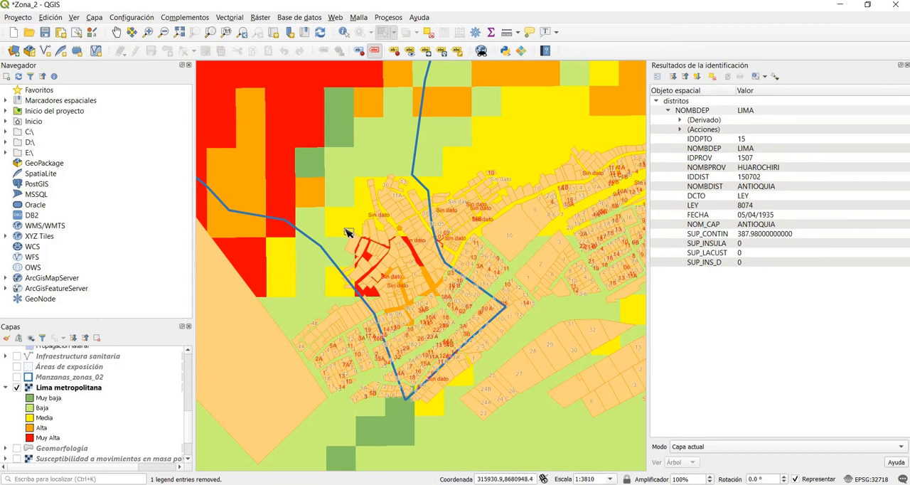
scroll(266, 168, "up", 1)
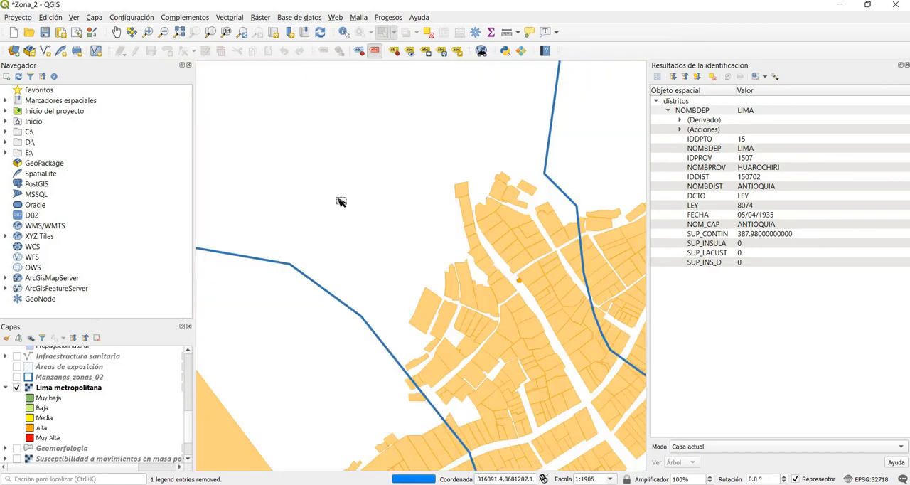
scroll(486, 373, "down", 1)
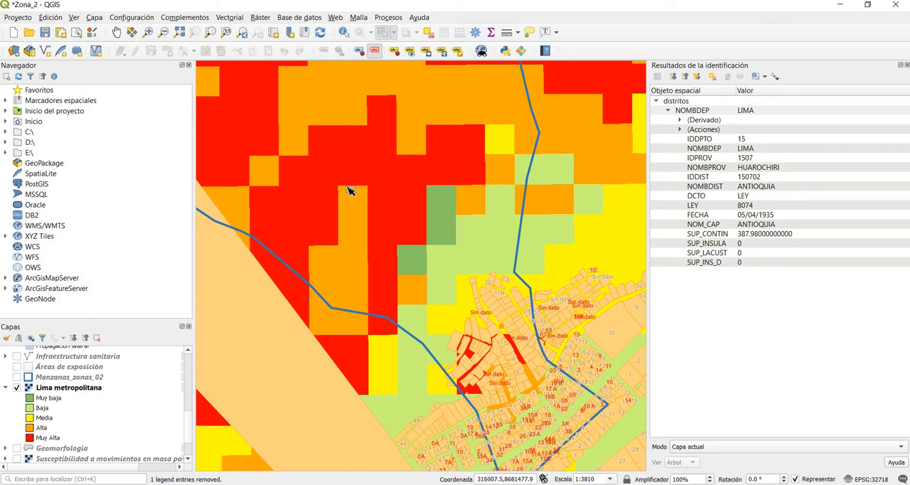
scroll(349, 189, "down", 1)
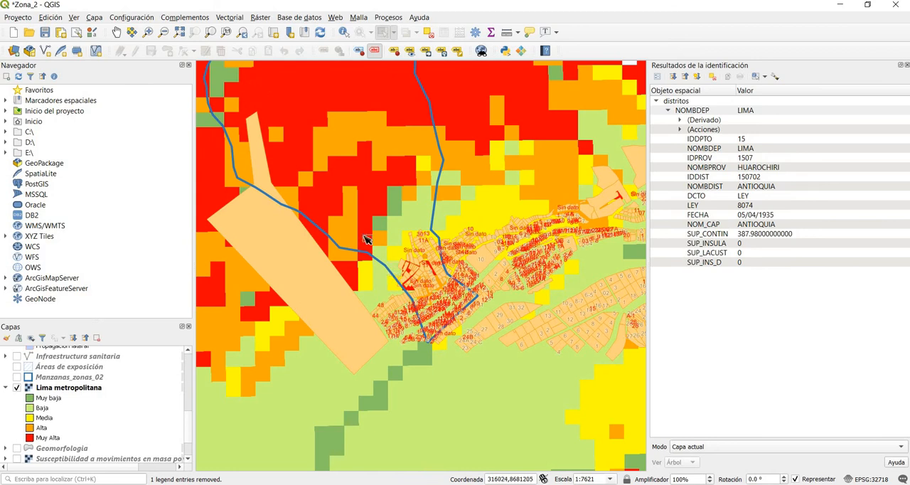
Step: Hide the Lima metropolitana layer with its legend collapsed, and switch to Word to highlight the Elementos expuestos section of the report
left_click(8, 389)
left_click(6, 388)
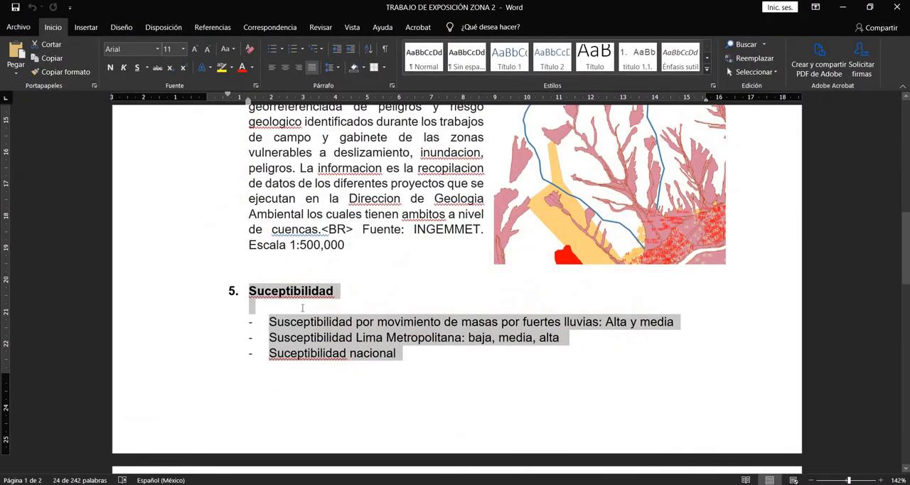
scroll(302, 307, "down", 5)
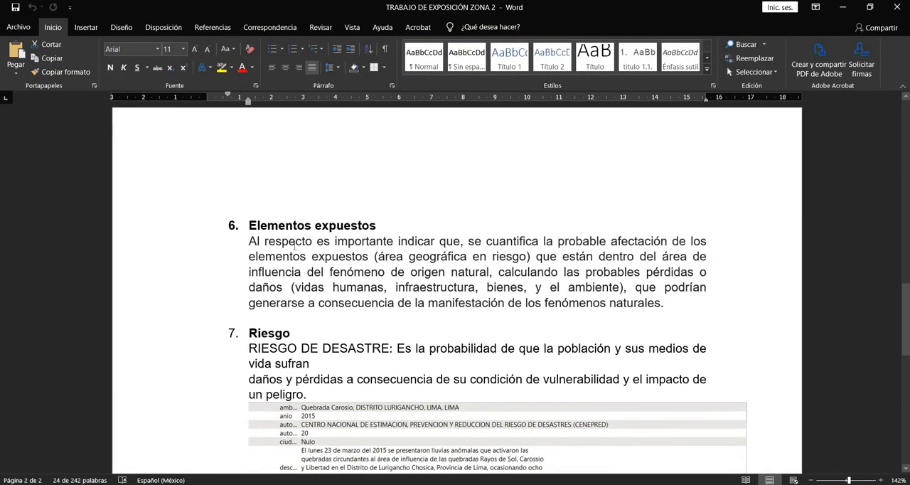
left_click_drag(310, 257, 235, 225)
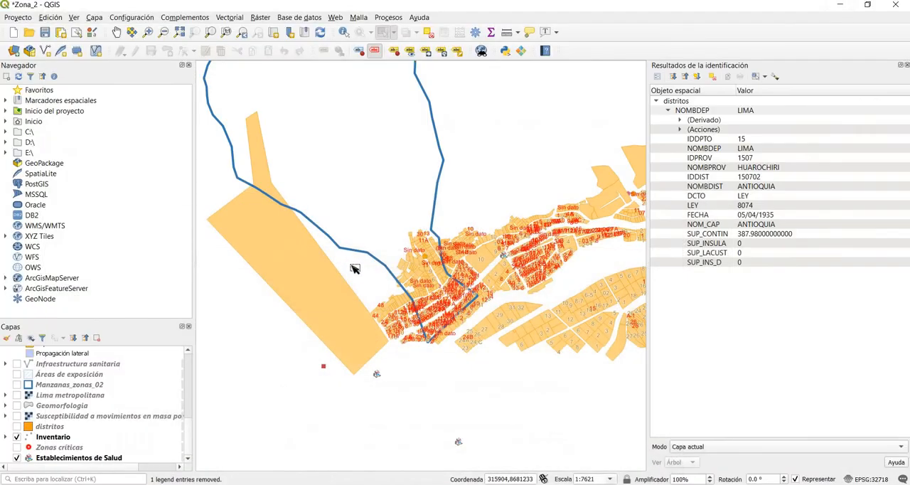
Step: Display the mass-movement Áreas de exposición layer briefly over the zona_02 lots, hide it again and collapse its legend
scroll(450, 243, "up", 1)
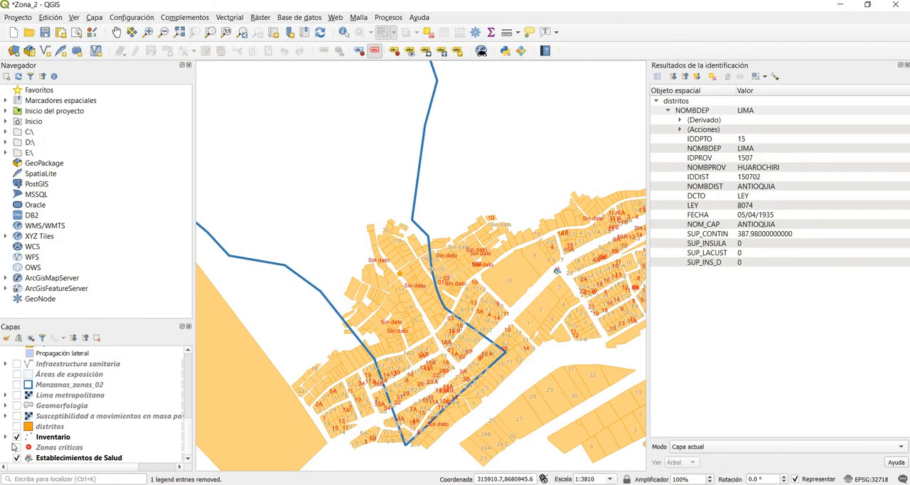
scroll(18, 440, "up", 2)
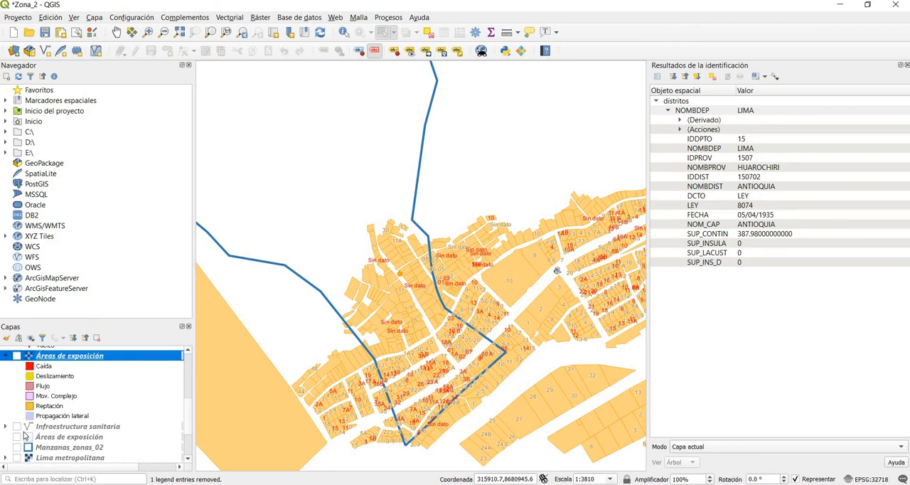
scroll(25, 435, "up", 1)
left_click(17, 387)
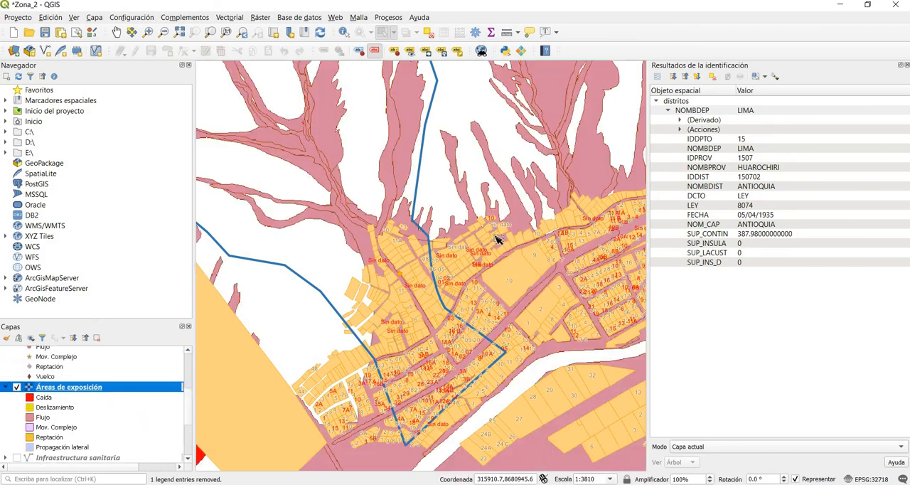
left_click(16, 387)
left_click(5, 387)
scroll(36, 430, "down", 1)
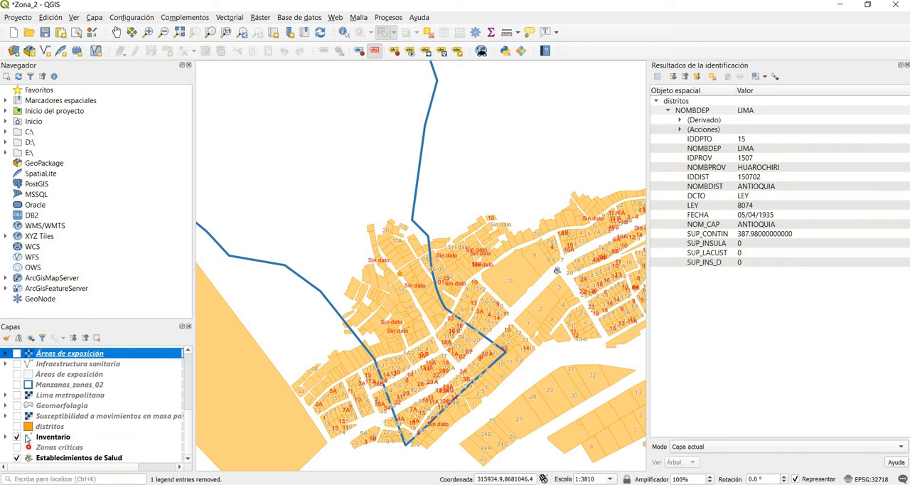
Step: Show the hatched Áreas de exposición vector layer, move it to the top of the layer order and inspect it over the urban lots
scroll(26, 439, "up", 1)
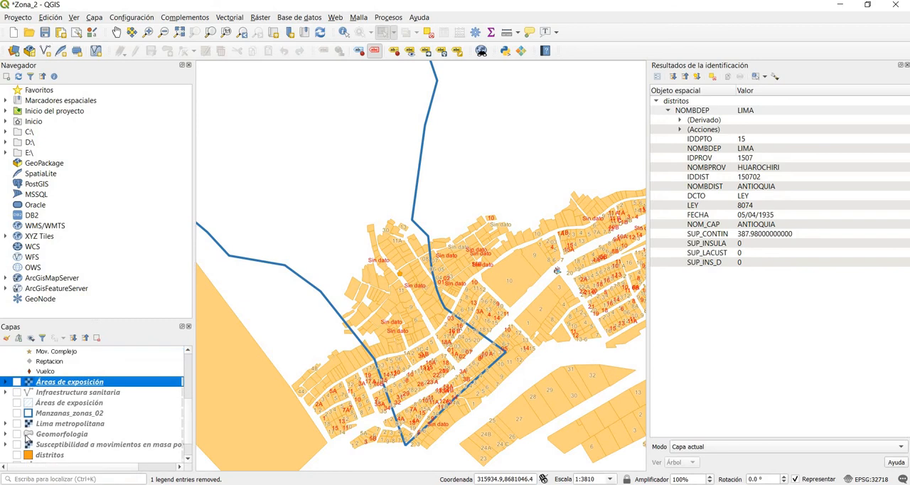
scroll(26, 439, "up", 1)
left_click(16, 431)
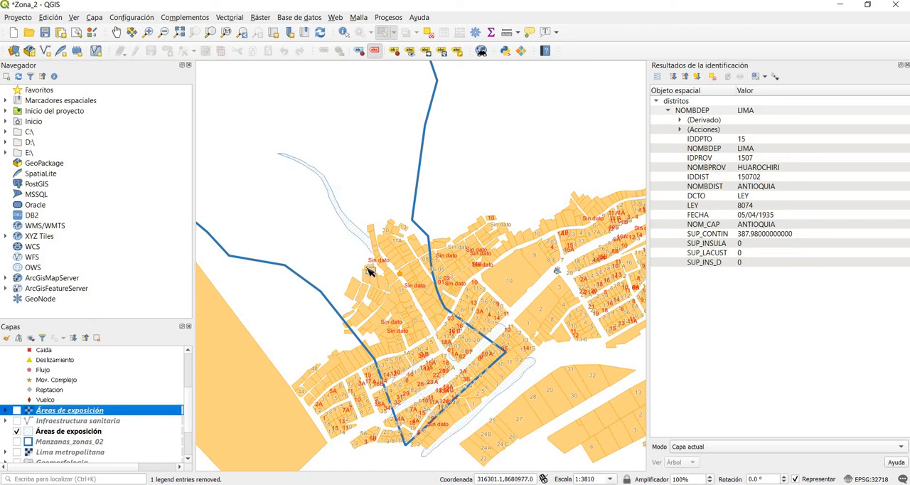
left_click(40, 432)
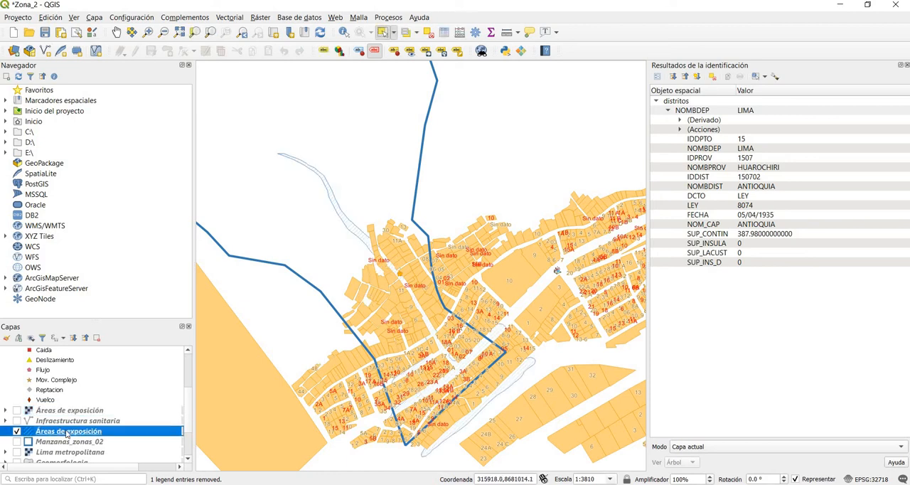
right_click(41, 432)
left_click(86, 311)
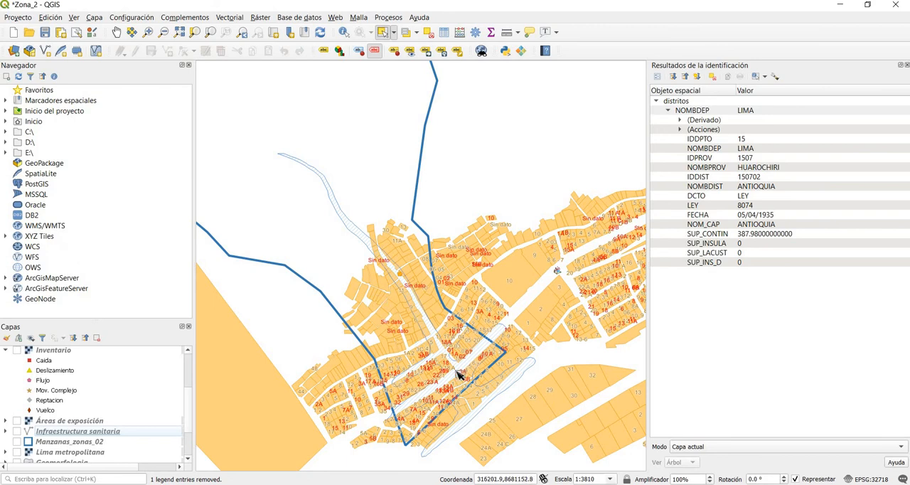
scroll(452, 380, "up", 1)
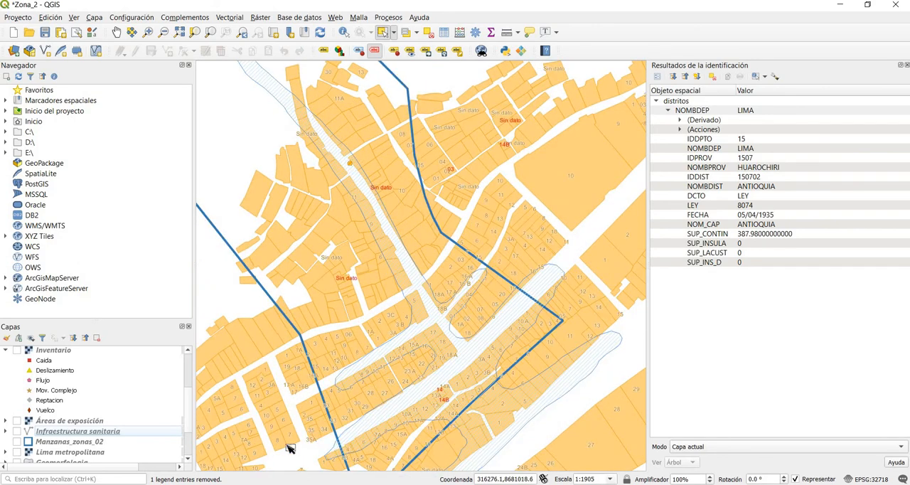
Step: Show the Inventario mass-movement layer and move it to the top of the layer order, above the urban lots
left_click(17, 350)
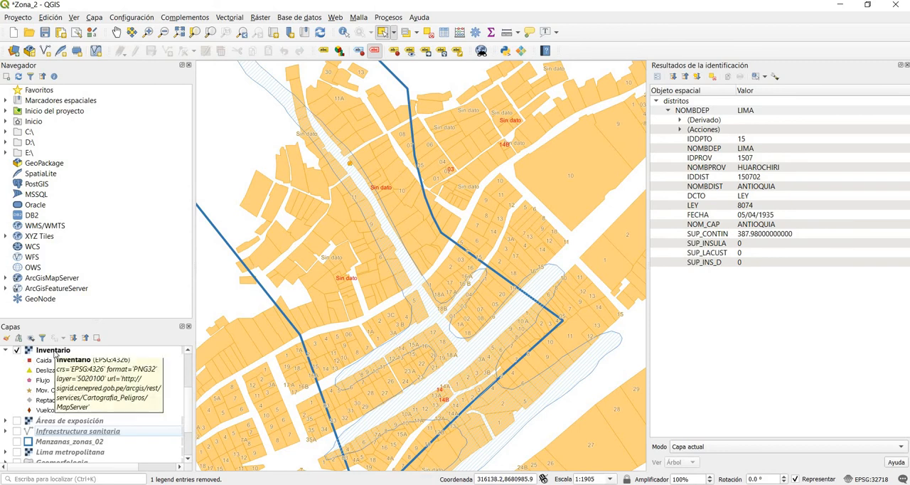
right_click(55, 353)
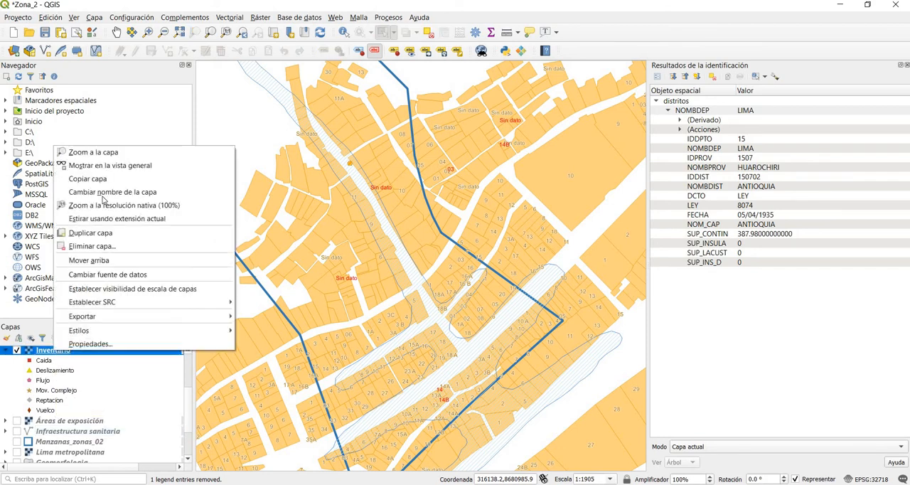
left_click(88, 263)
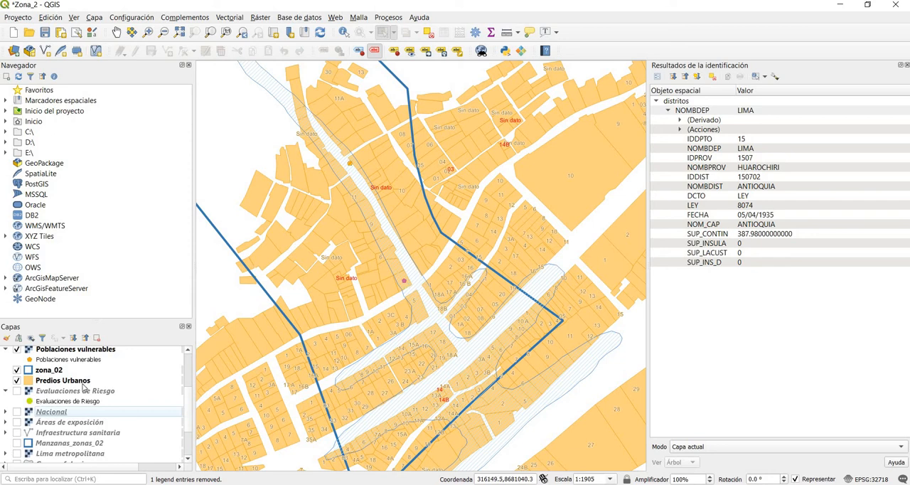
scroll(83, 387, "up", 3)
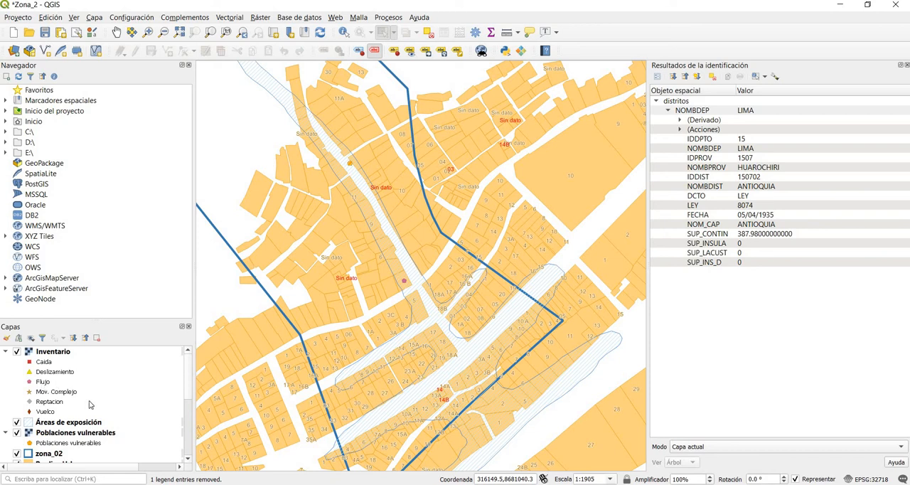
scroll(89, 402, "down", 3)
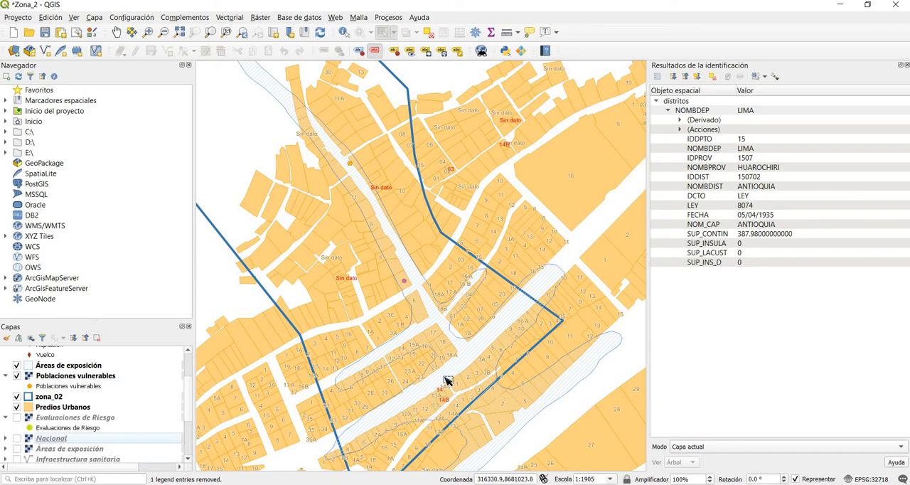
Step: Hide the hatched Áreas de exposición layer and show the mass-movement one to examine the flow areas across the streets and lots
scroll(445, 381, "up", 1)
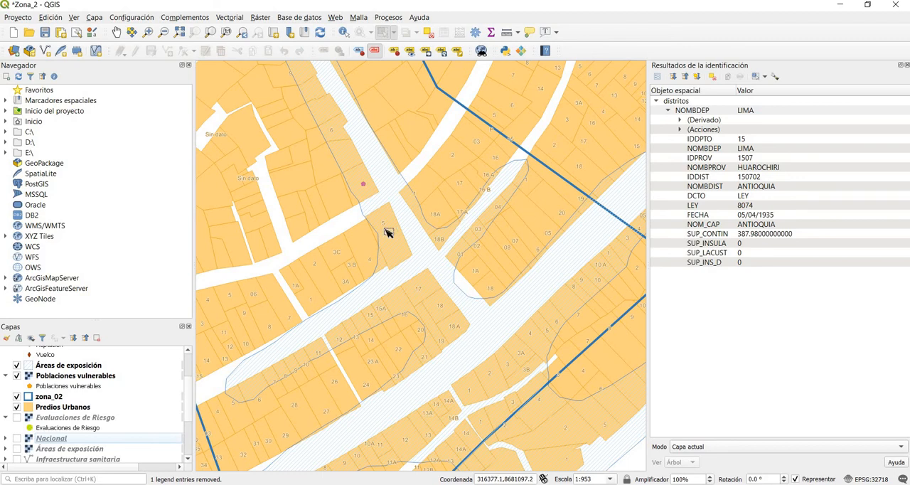
scroll(78, 394, "up", 2)
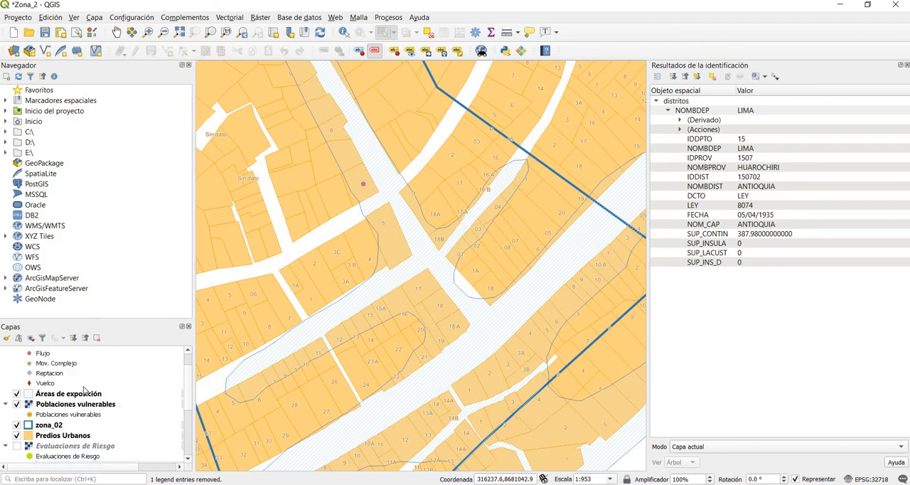
scroll(24, 392, "down", 1)
scroll(29, 405, "down", 1)
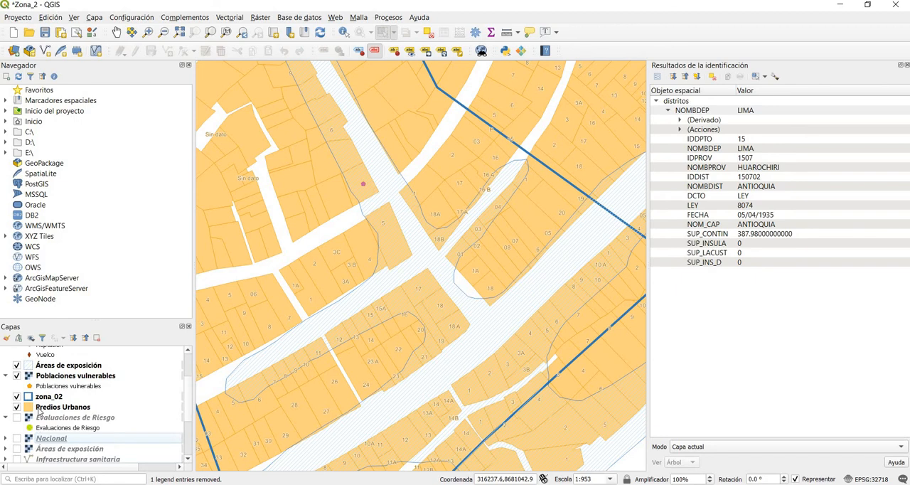
left_click(17, 366)
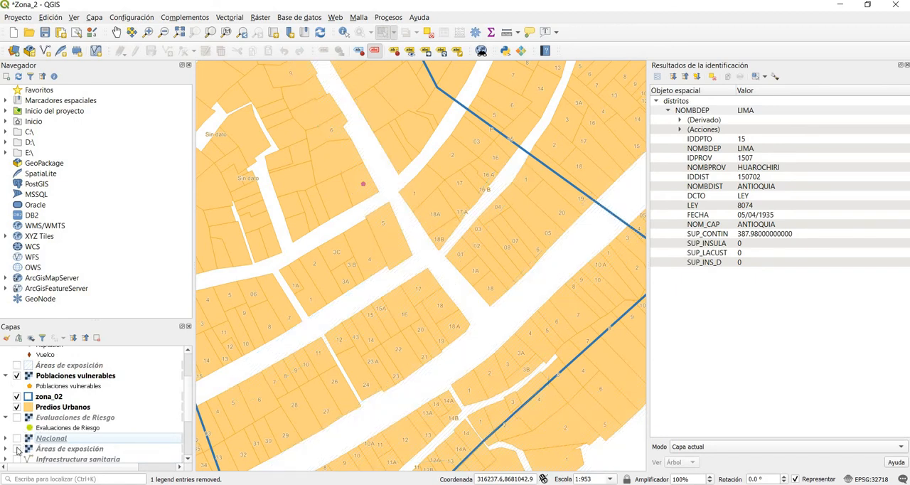
left_click(16, 449)
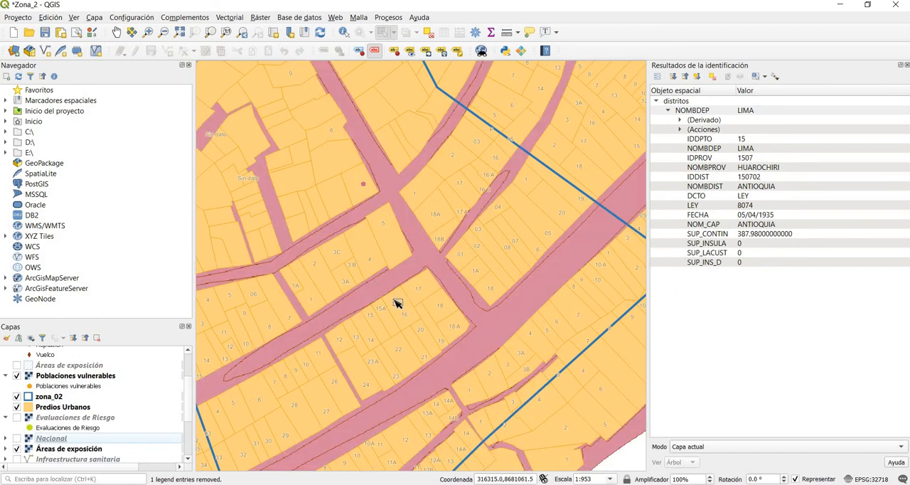
scroll(397, 304, "down", 2)
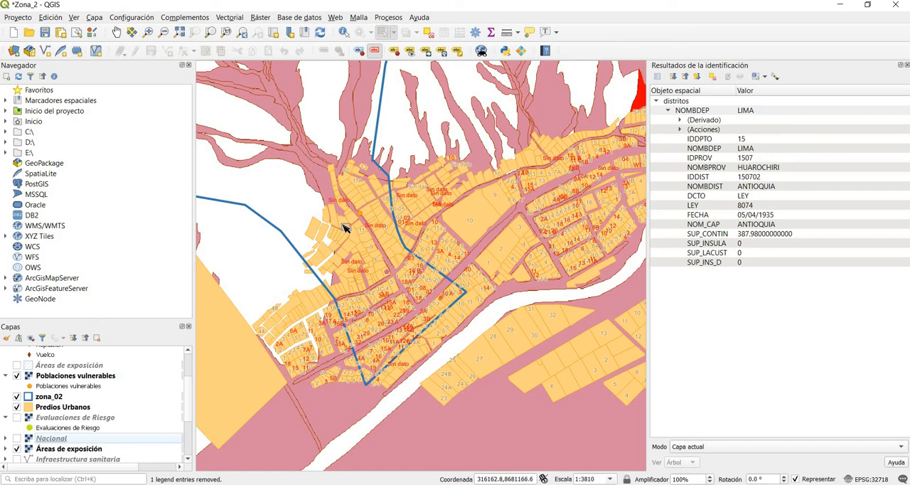
scroll(349, 222, "up", 1)
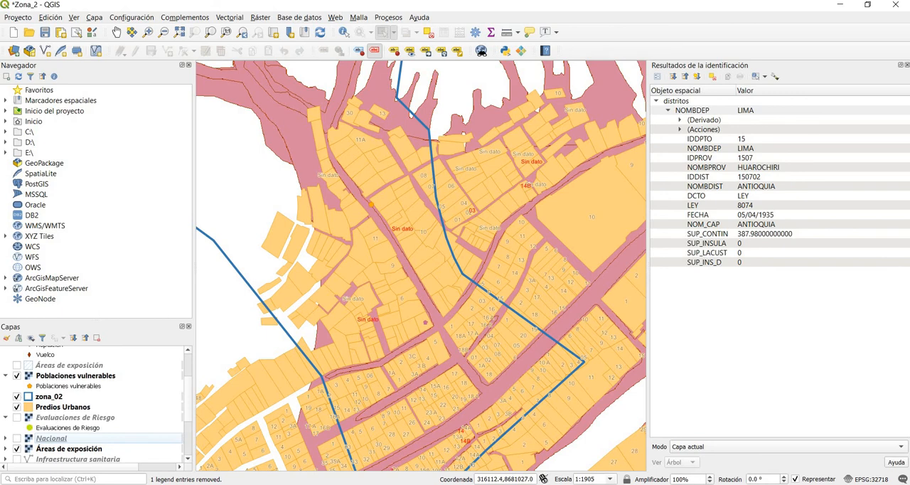
Step: Switch to Word to consult the Elementos expuestos section, and return to QGIS to show the hatched Áreas de exposición layer
key("alt+Tab")
left_click(276, 229)
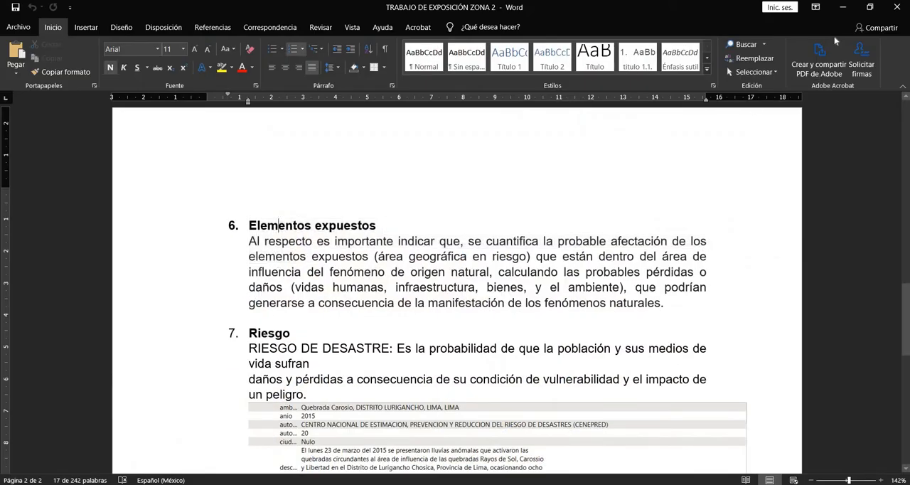
left_click(842, 8)
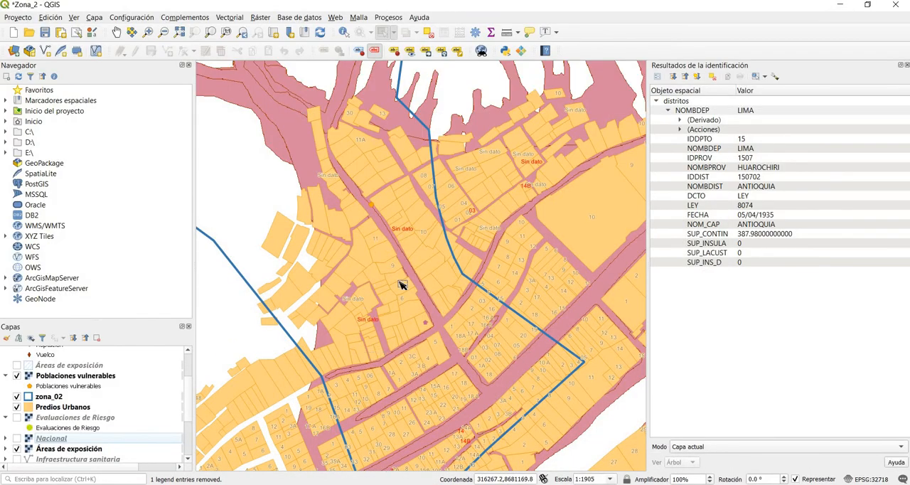
left_click(18, 365)
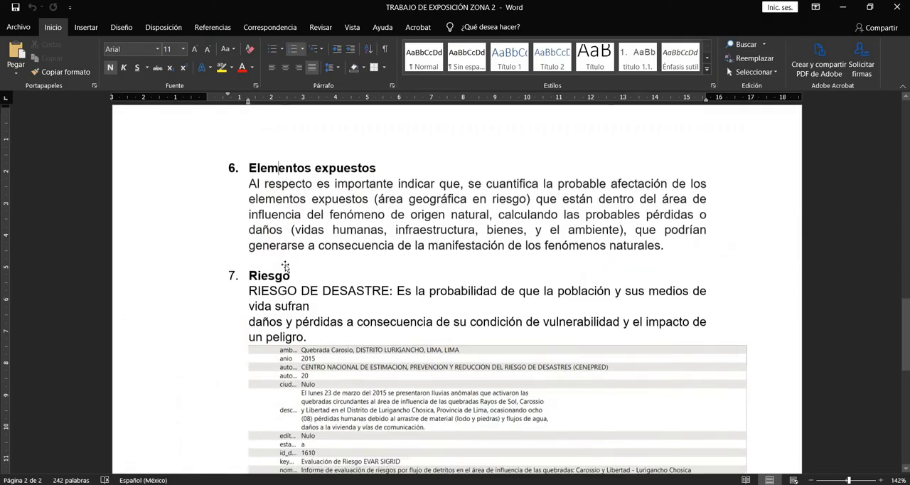
Step: Read the Riesgo section of the Word report, including the Quebrada Carosio record and the flood exposure map, and return to QGIS
scroll(455, 284, "down", 3)
left_click_drag(350, 152, 422, 161)
left_click(421, 164)
scroll(417, 271, "down", 5)
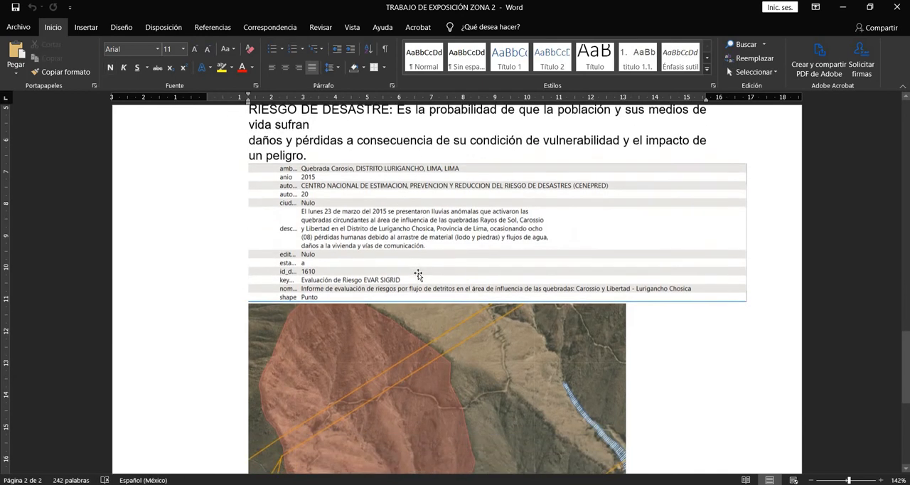
scroll(485, 314, "down", 3)
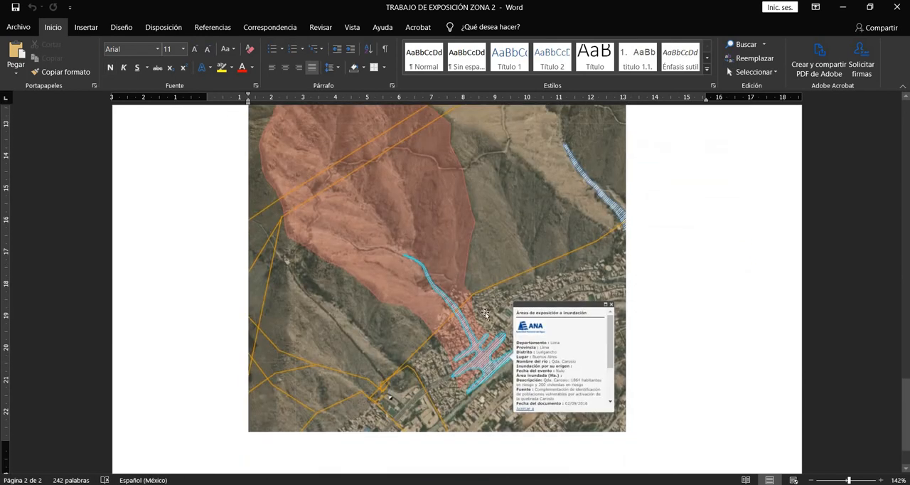
scroll(430, 379, "down", 1)
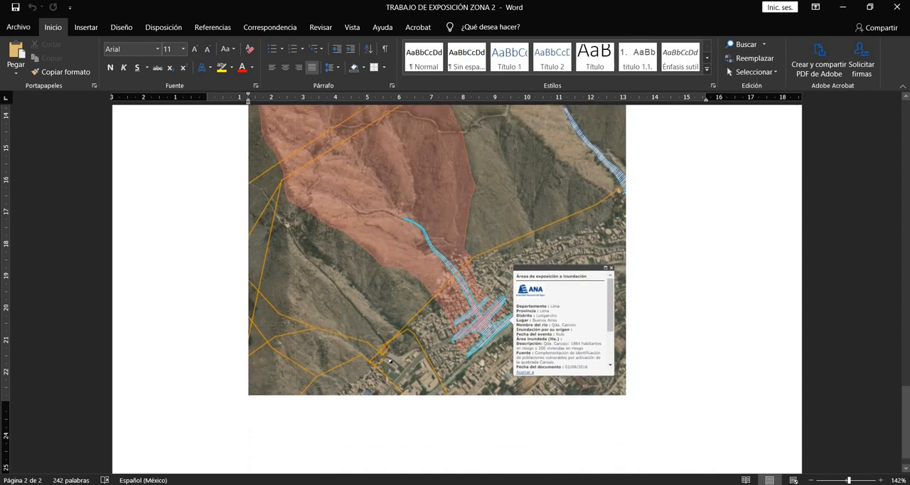
left_click(845, 10)
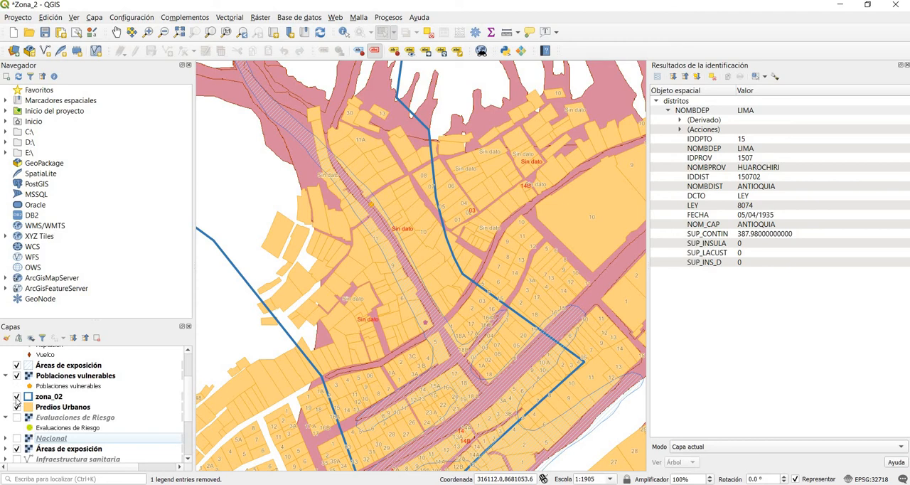
Step: Hide the Poblaciones vulnerables and hatched Áreas de exposición layers, and show the Evaluaciones de Riesgo layer over zona_02
left_click(16, 376)
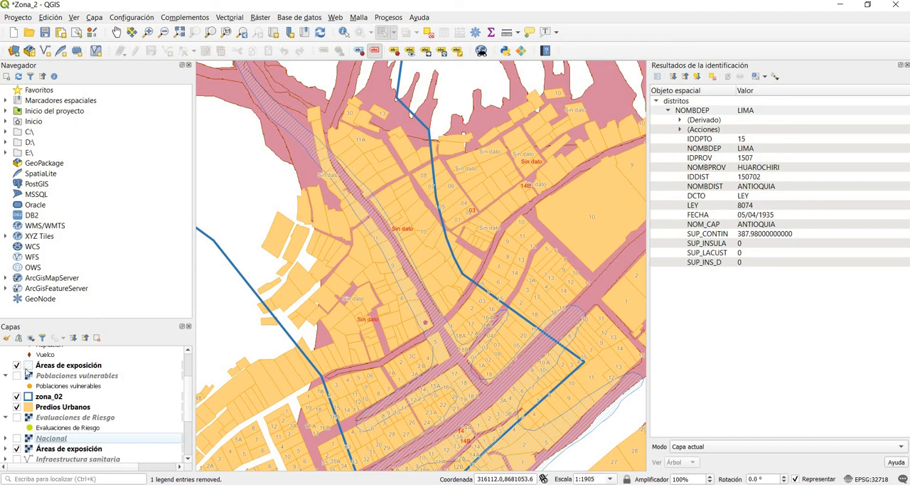
left_click(17, 364)
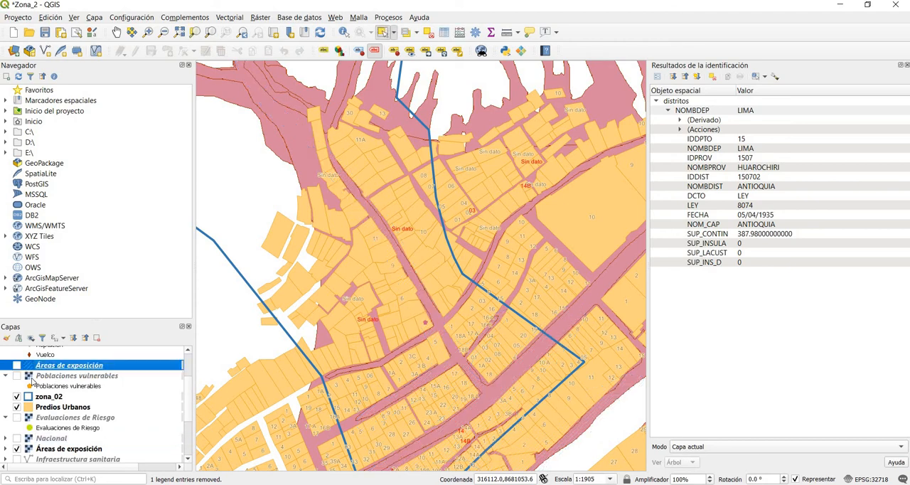
left_click(15, 418)
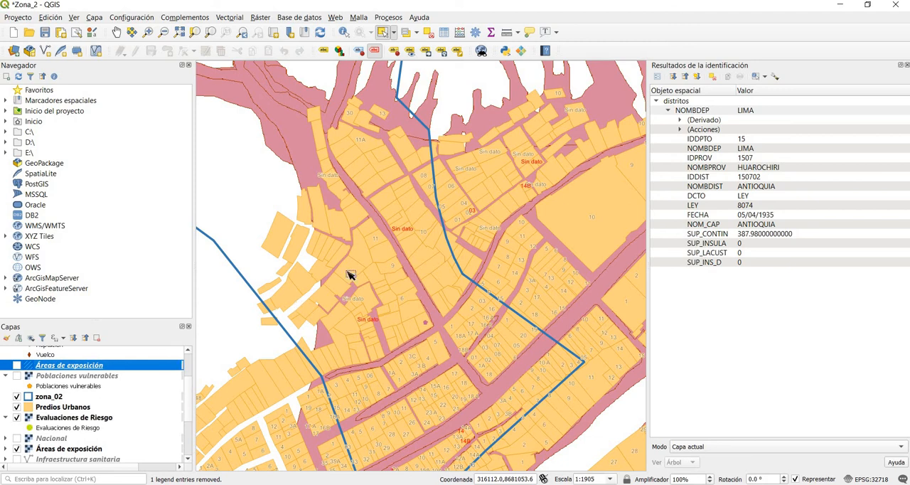
scroll(389, 290, "down", 1)
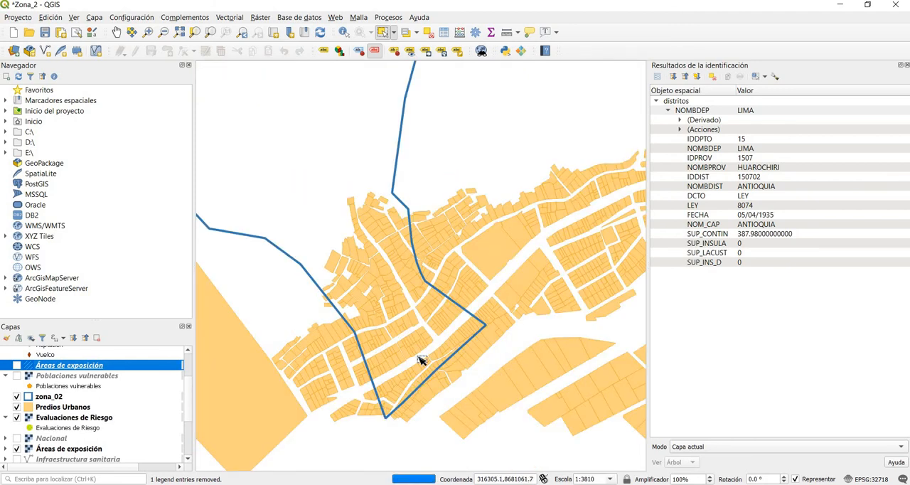
Step: Inspect the urban lots and surroundings at the southern end of zona_02 for nearby risk evaluation points
scroll(420, 359, "down", 1)
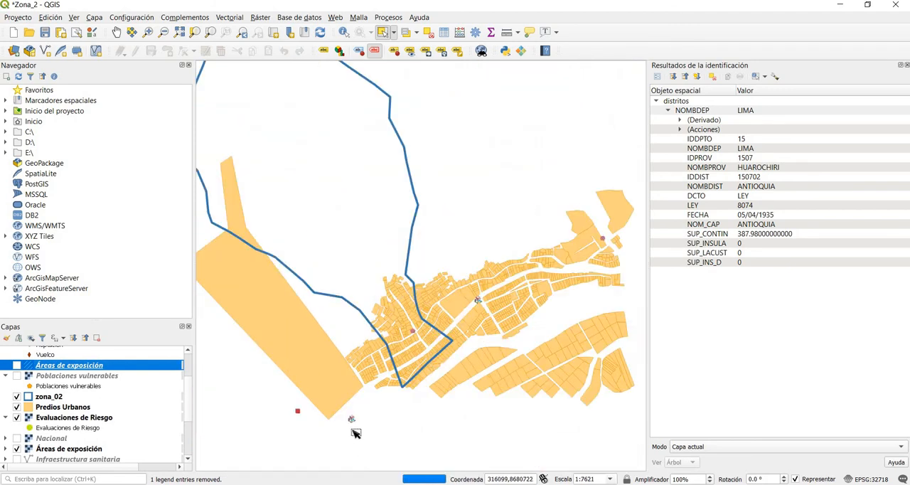
scroll(346, 437, "up", 1)
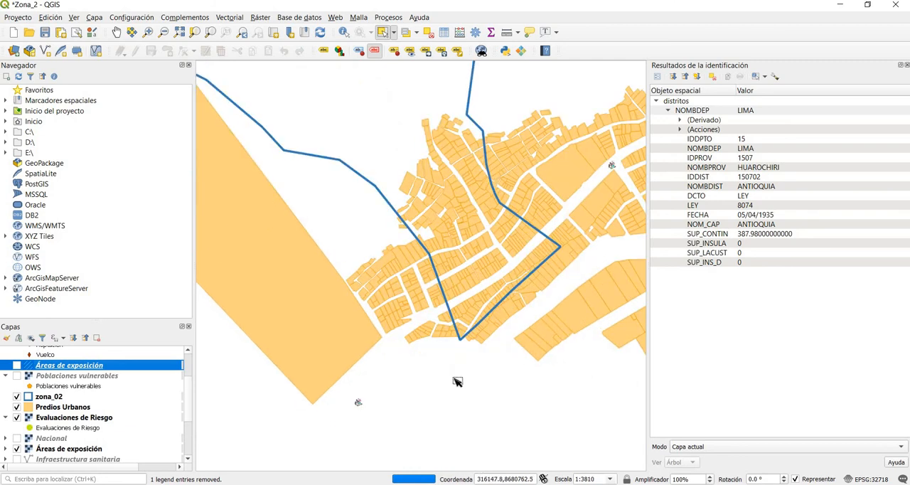
scroll(455, 351, "down", 2)
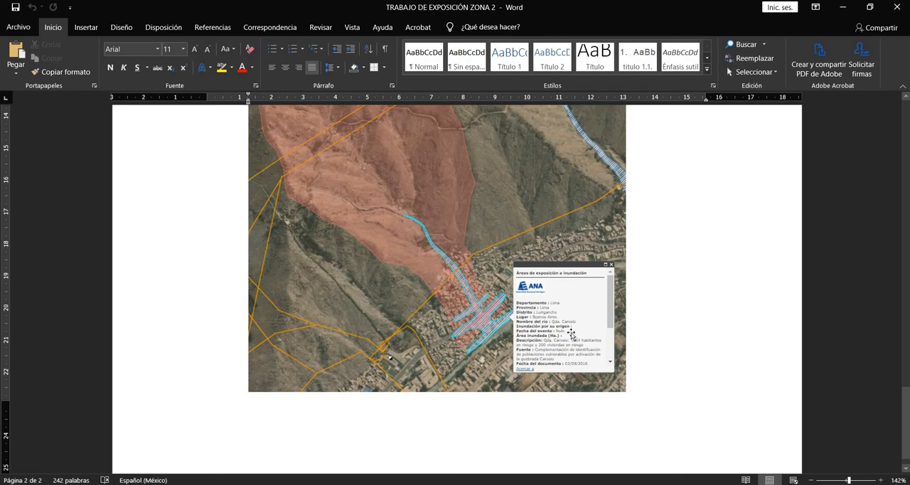
Step: Return from Word to QGIS, select the Evaluaciones de Riesgo layer and locate its nearest point southwest of zona_02
left_click(842, 6)
left_click(47, 428)
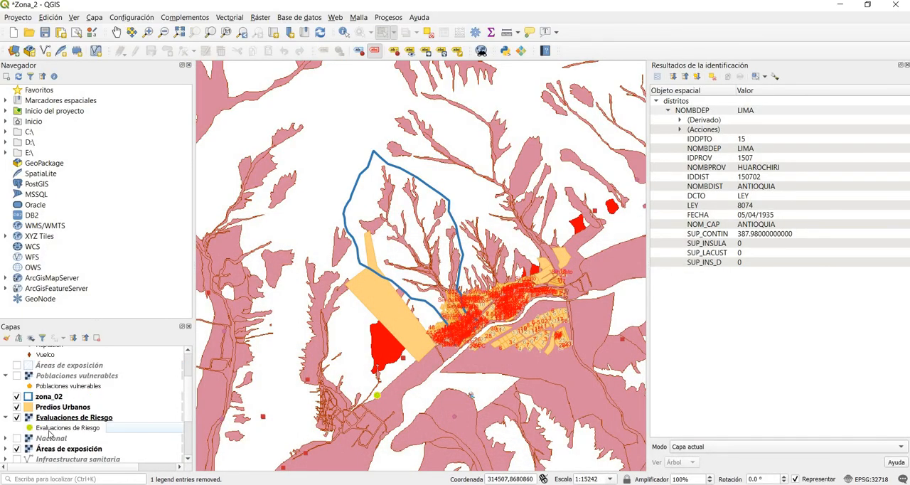
scroll(374, 410, "down", 1)
scroll(375, 410, "up", 2)
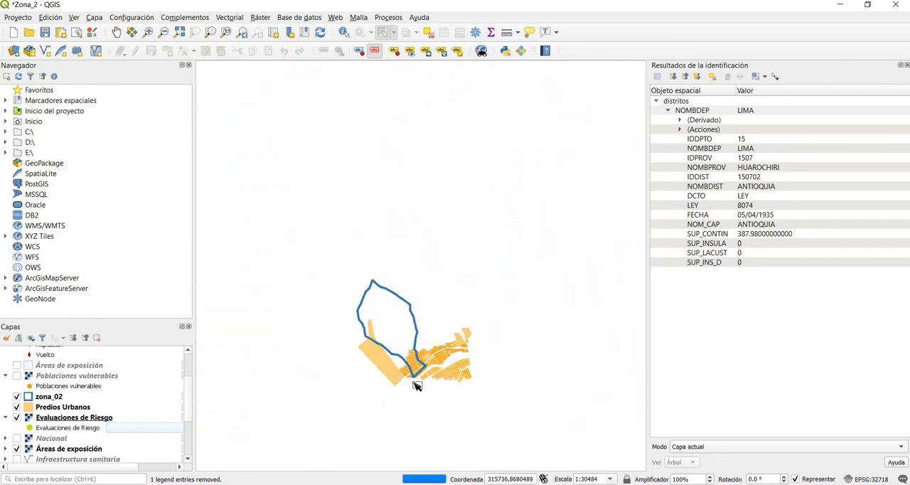
scroll(407, 418, "up", 1)
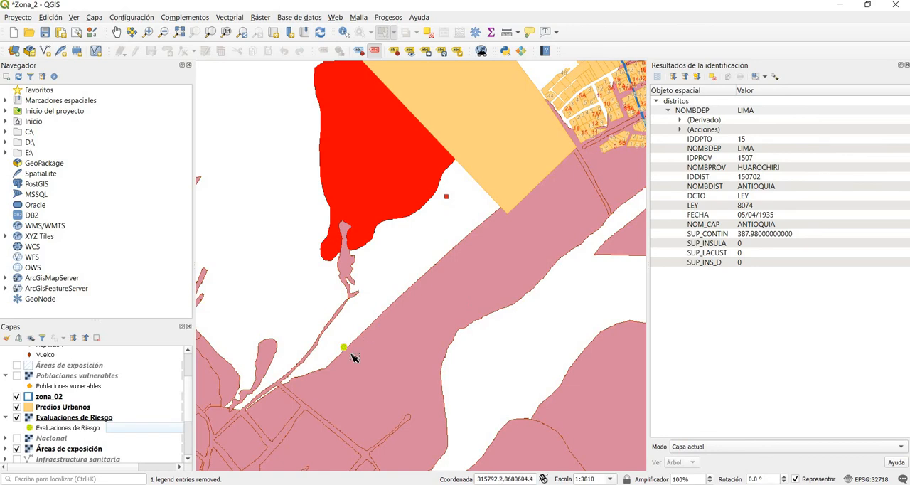
scroll(351, 359, "up", 1)
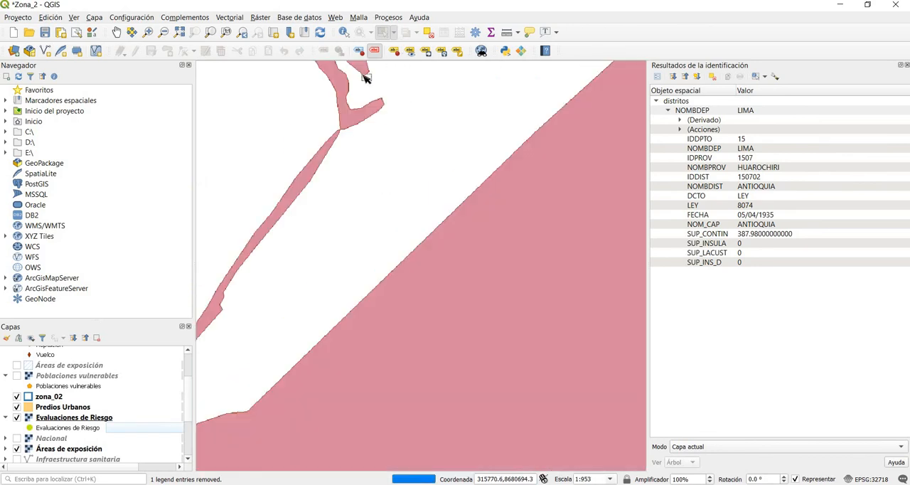
Step: Identify the Evaluaciones de Riesgo point and widen the identification results to read its full record, restoring the map space after reading
left_click(344, 32)
left_click(322, 327)
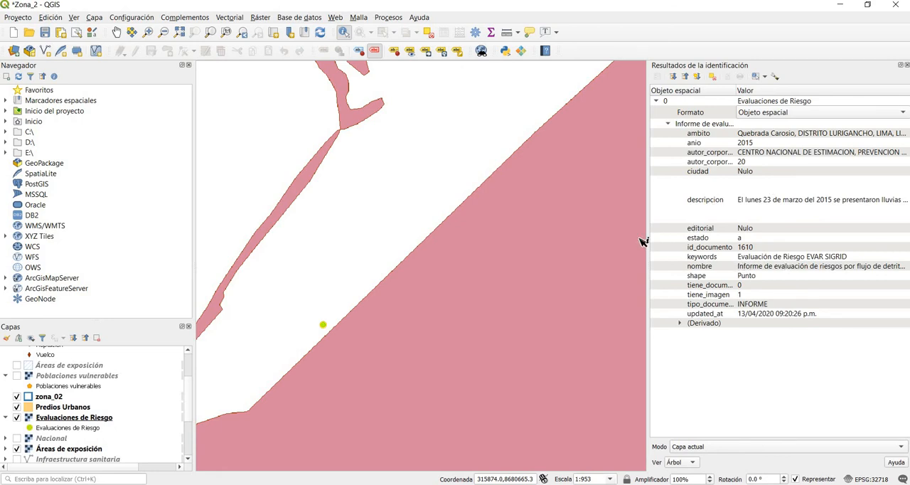
left_click_drag(632, 238, 455, 260)
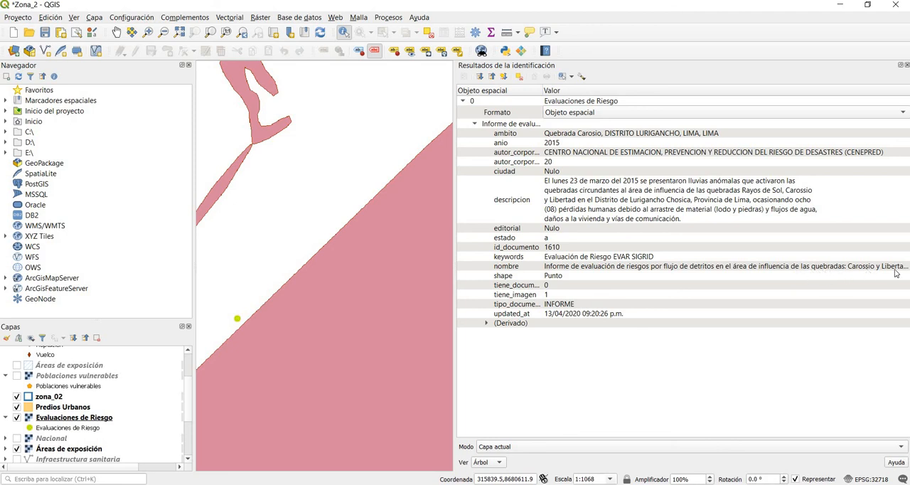
left_click_drag(455, 218, 771, 222)
Step: Review the layer list and examine the map from the risk evaluation point to the northern urban lots inside zona_02
scroll(619, 170, "down", 1)
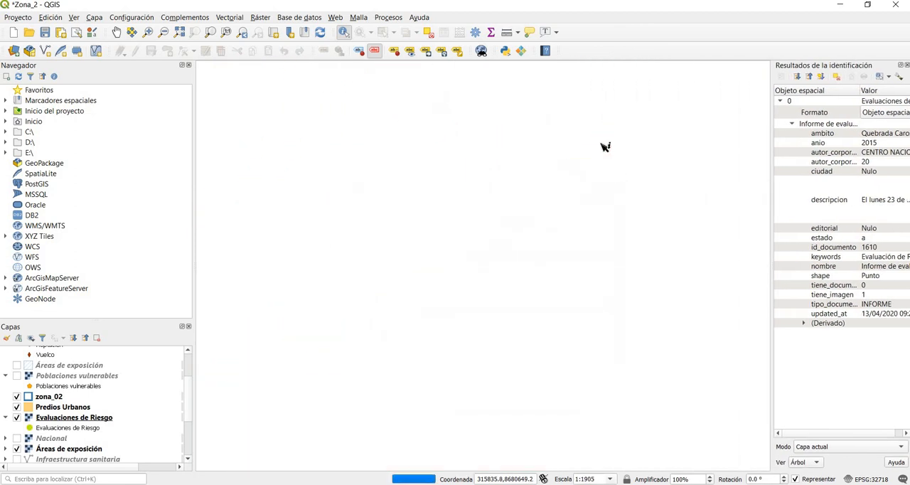
scroll(554, 167, "down", 1)
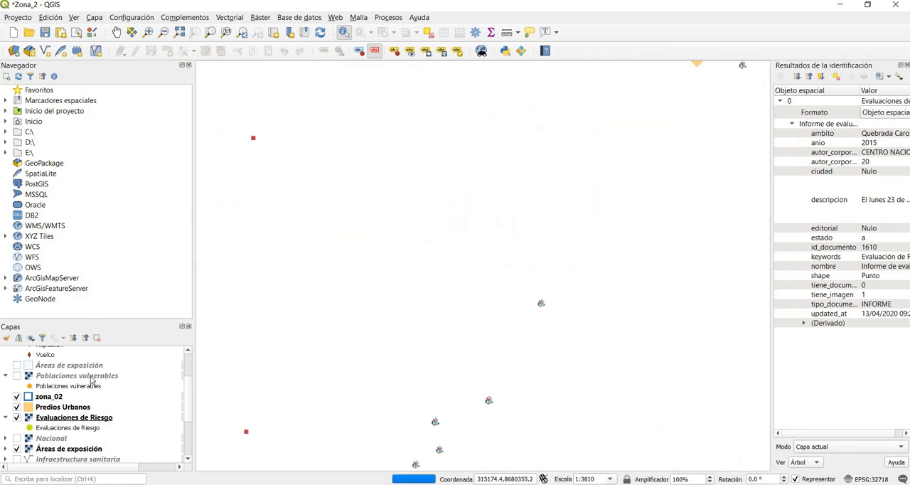
scroll(93, 379, "up", 2)
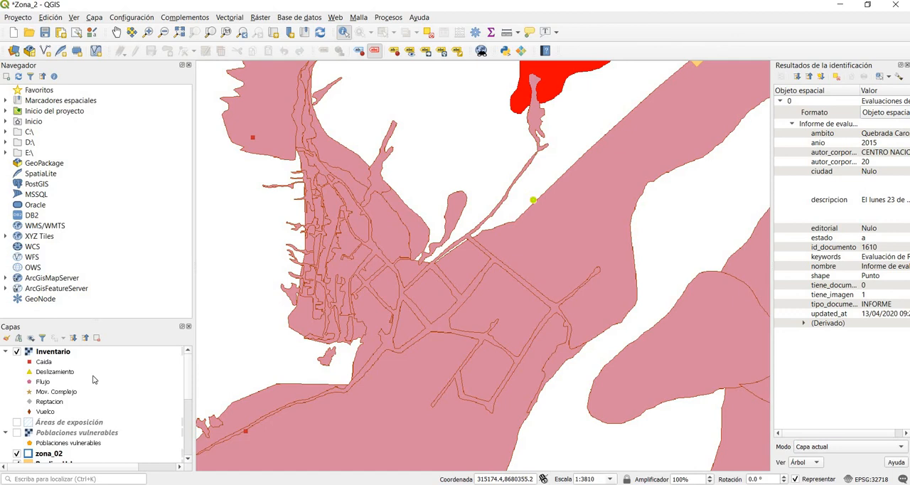
scroll(92, 378, "down", 6)
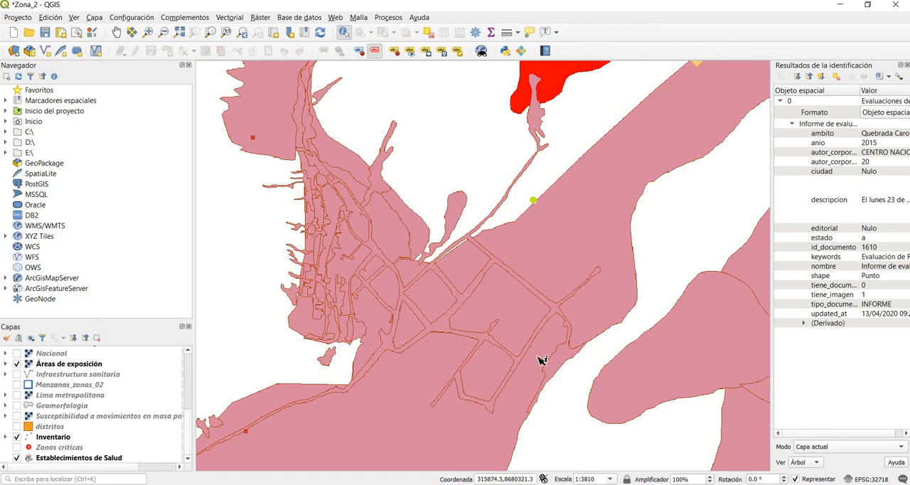
scroll(439, 270, "down", 1)
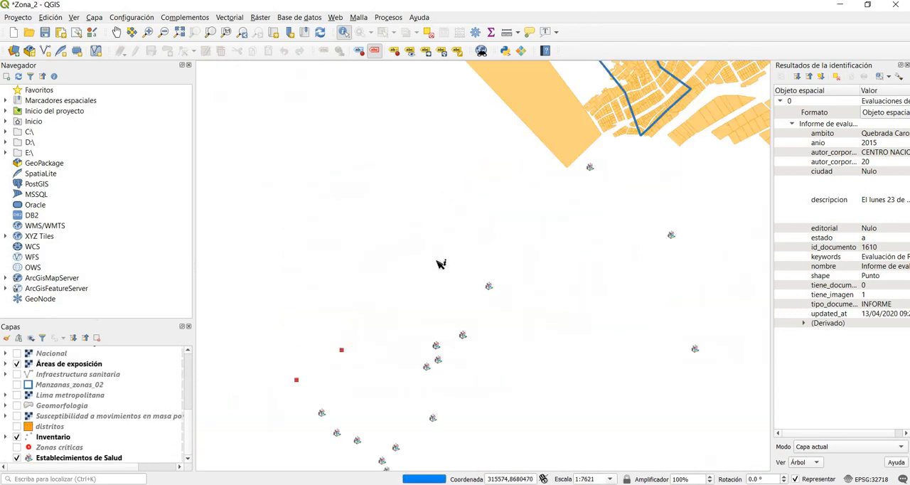
scroll(435, 260, "down", 1)
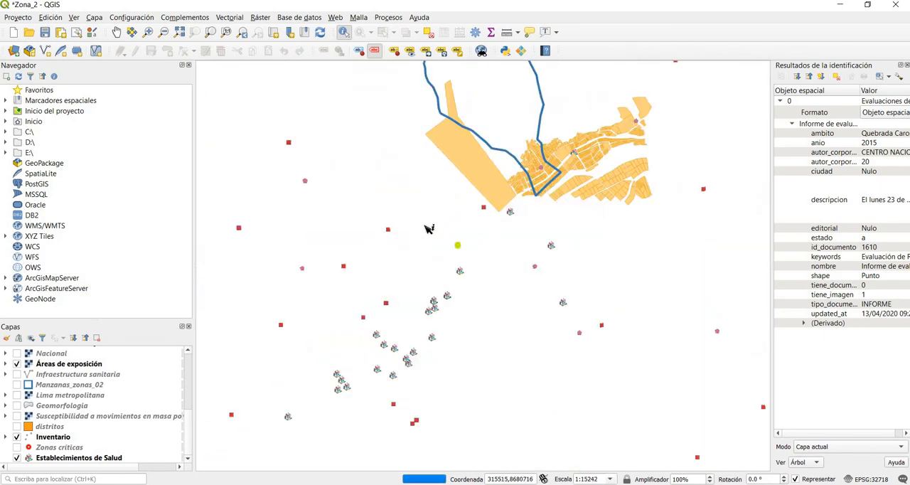
scroll(429, 229, "down", 1)
scroll(461, 117, "up", 2)
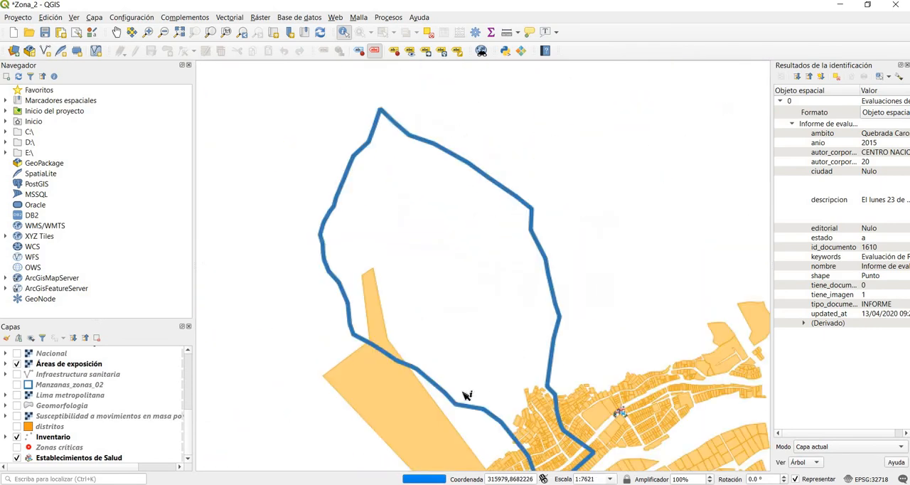
scroll(501, 284, "up", 5)
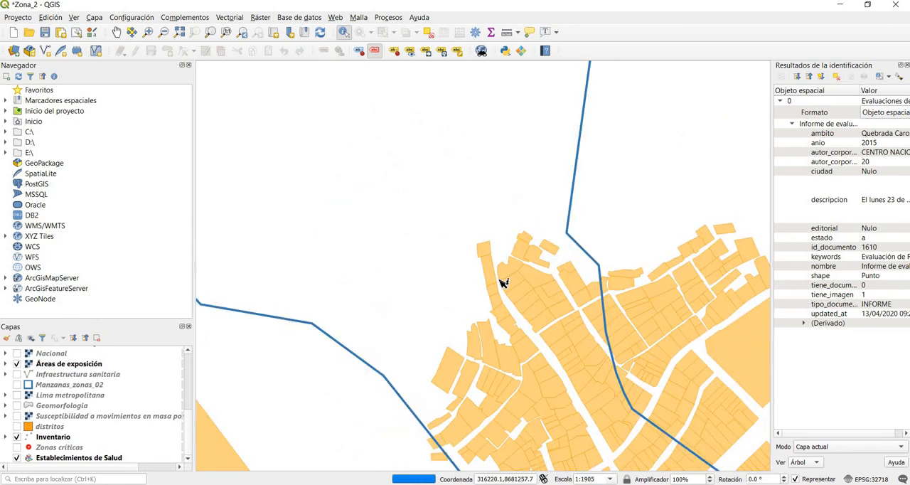
scroll(481, 246, "down", 1)
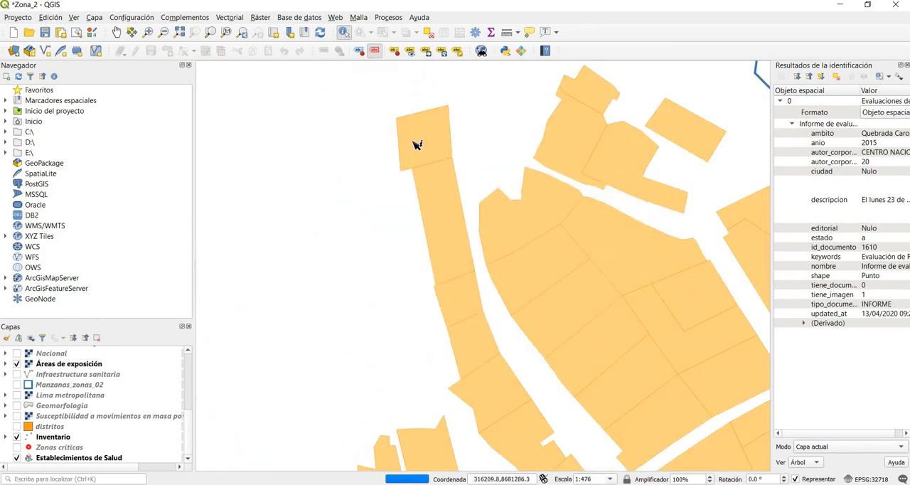
scroll(530, 232, "down", 3)
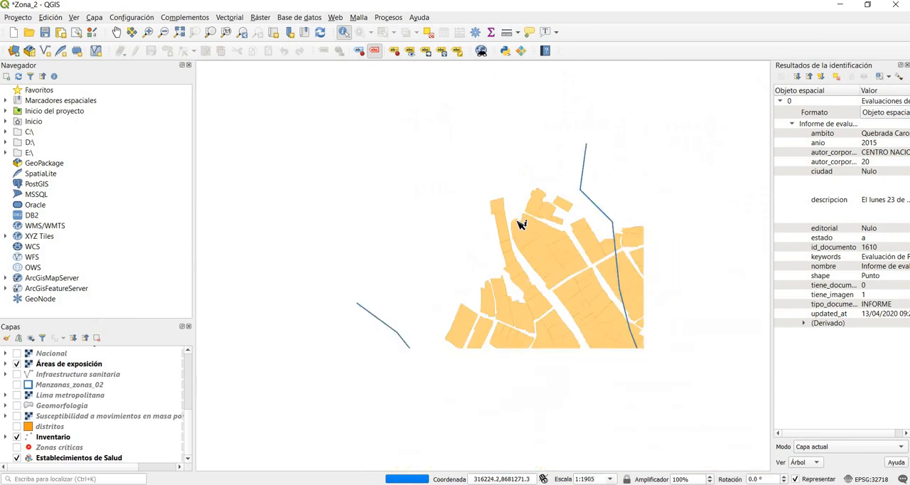
scroll(520, 224, "down", 1)
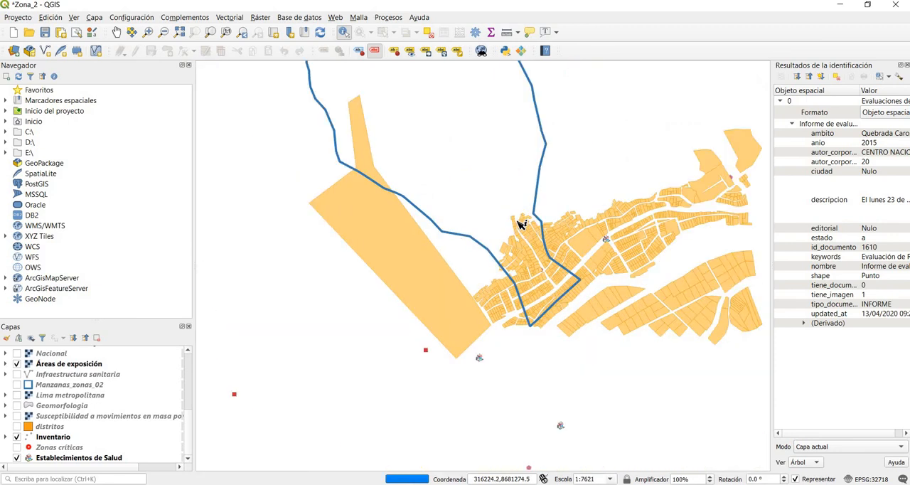